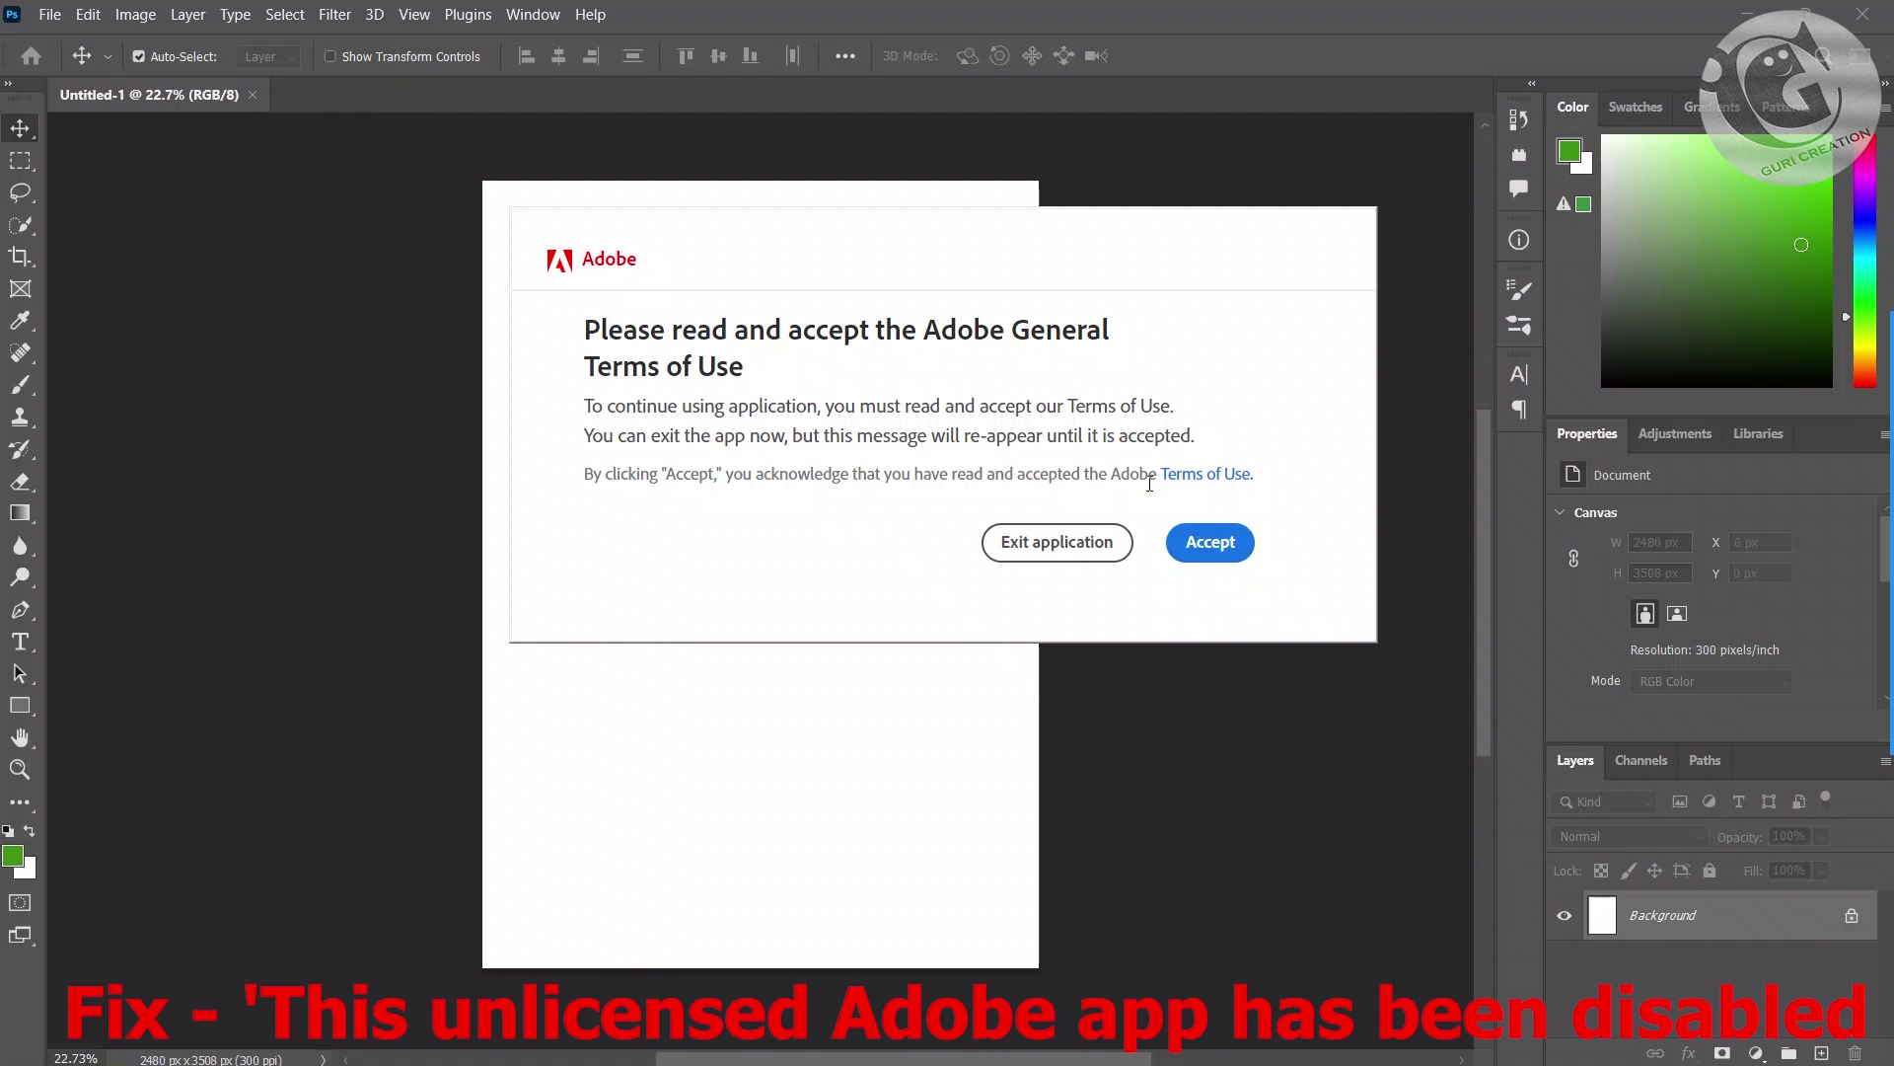
Accept the Adobe Terms of Use in Photoshop
{"action": "left_click", "coordinate": [1026, 542]}
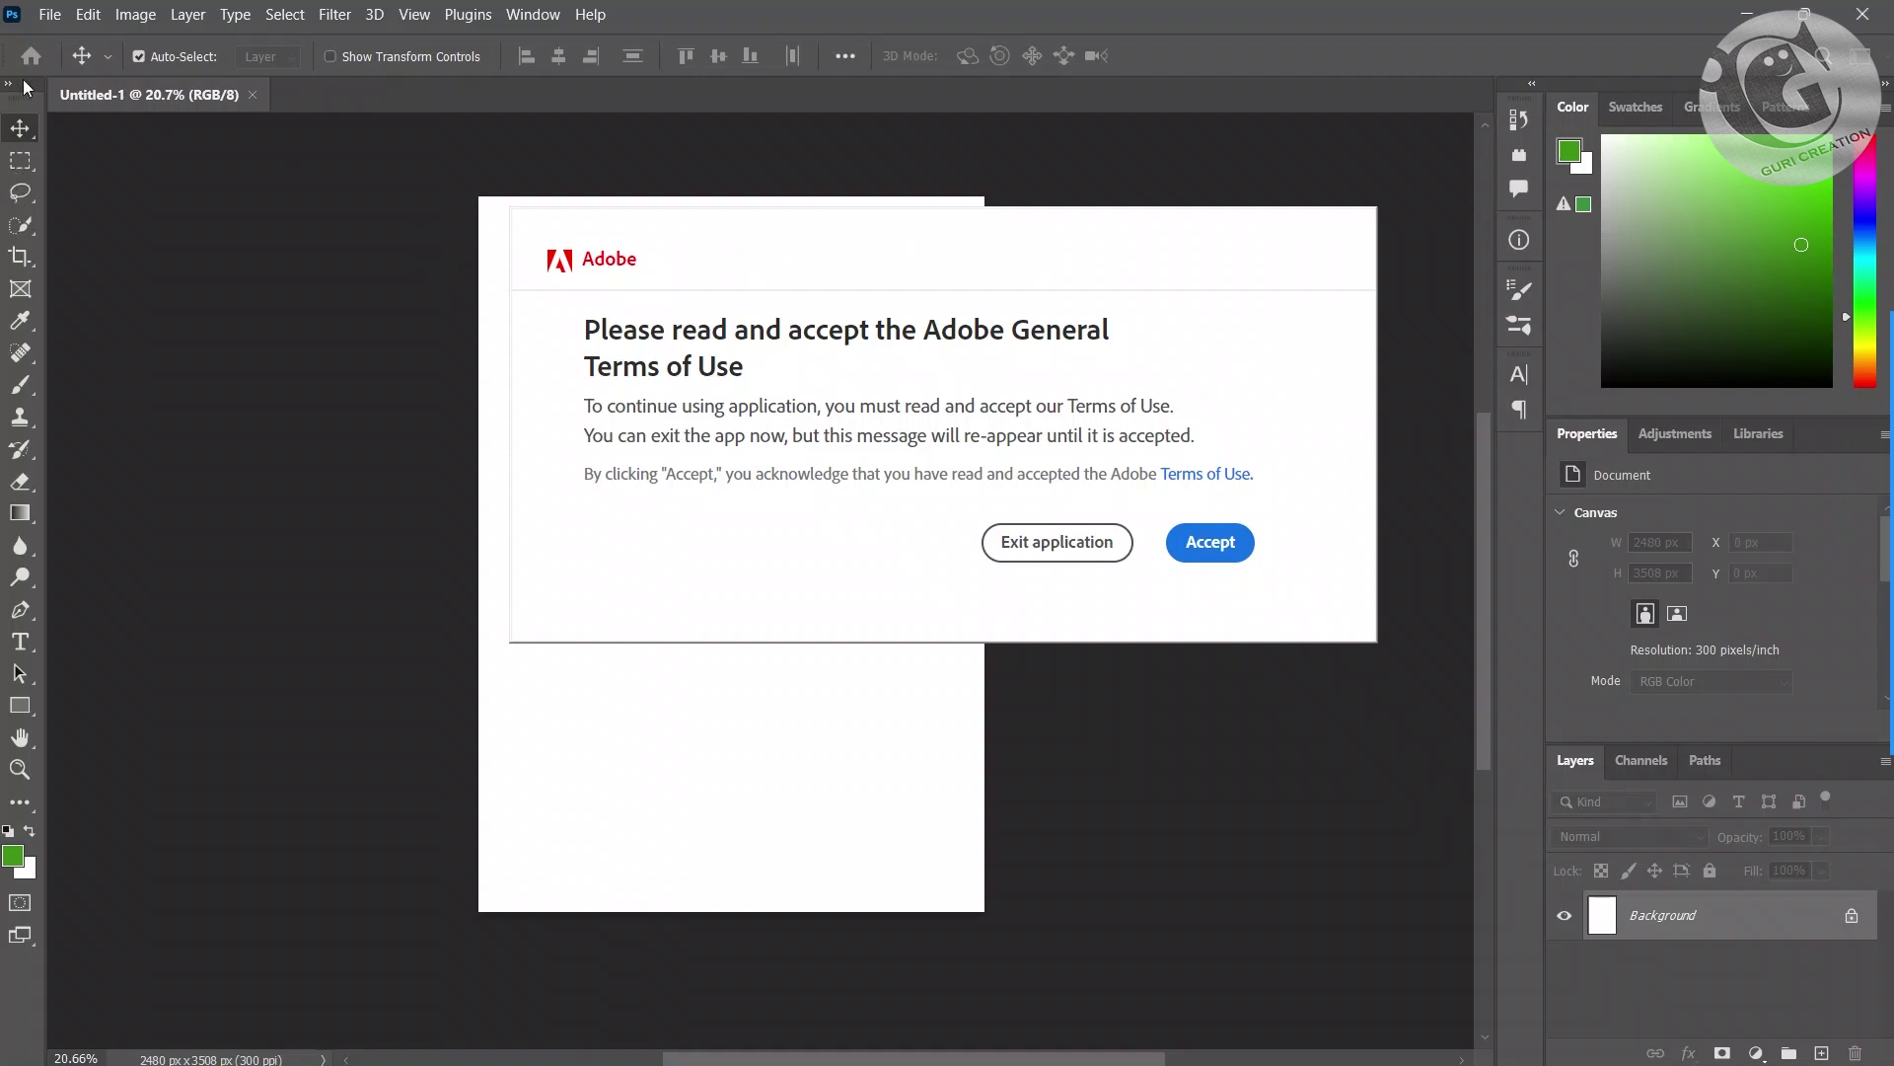
{"action": "left_click", "coordinate": [49, 14]}
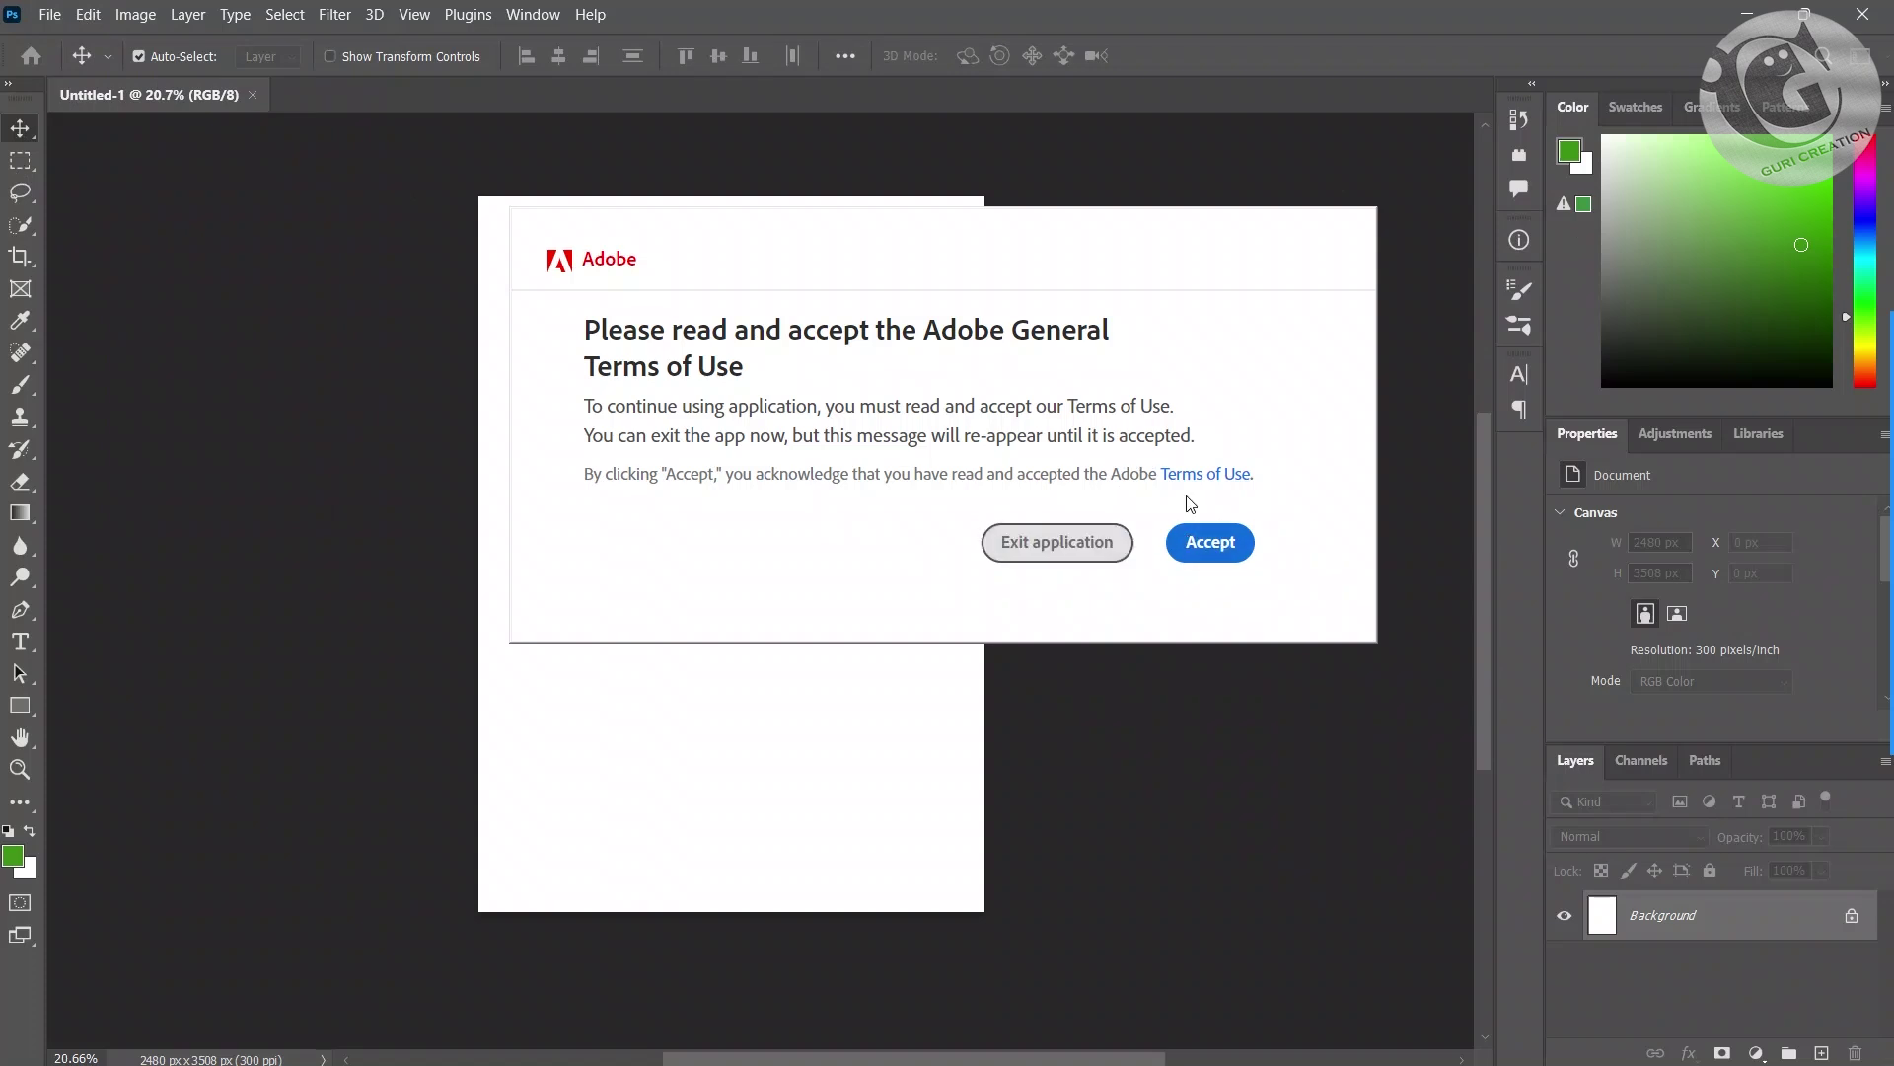
{"action": "left_click", "coordinate": [1201, 549]}
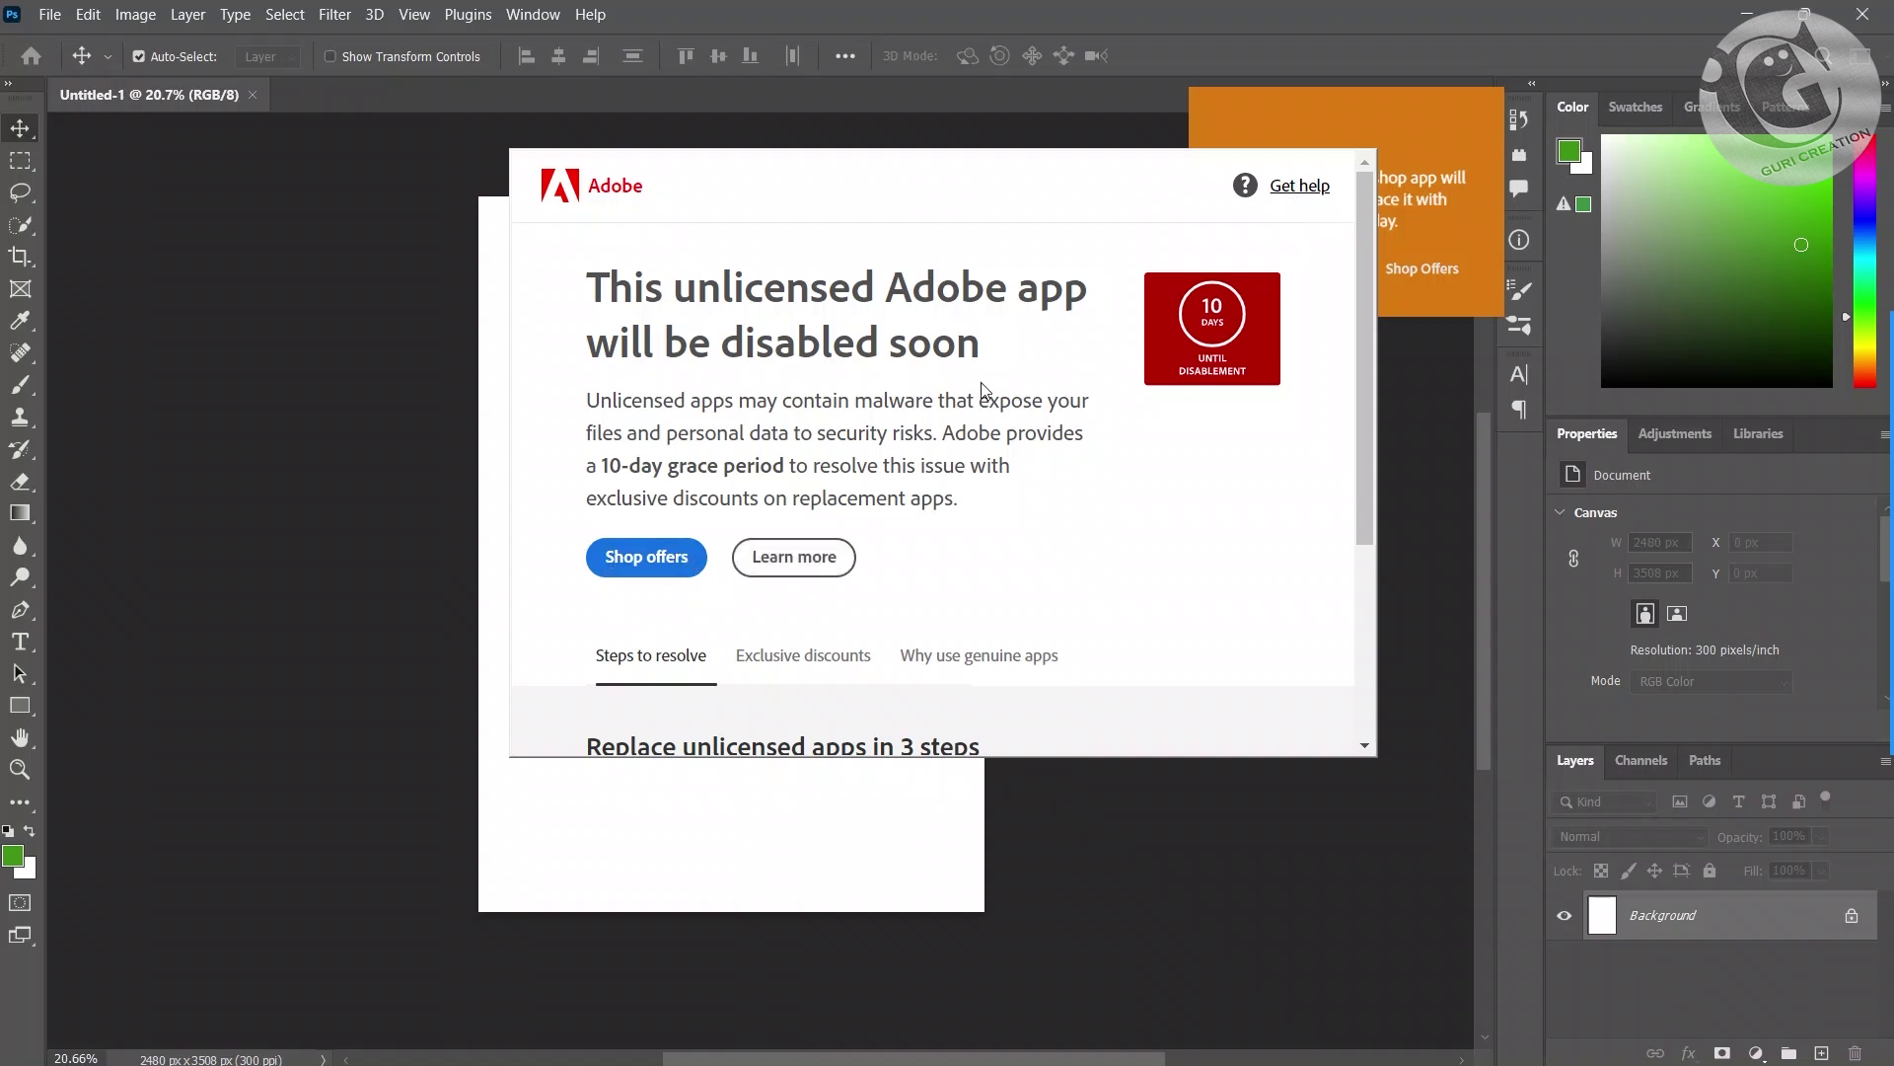
Open Get help on the unlicensed-app warning, then close the browser and Photoshop
{"action": "left_click", "coordinate": [1282, 189]}
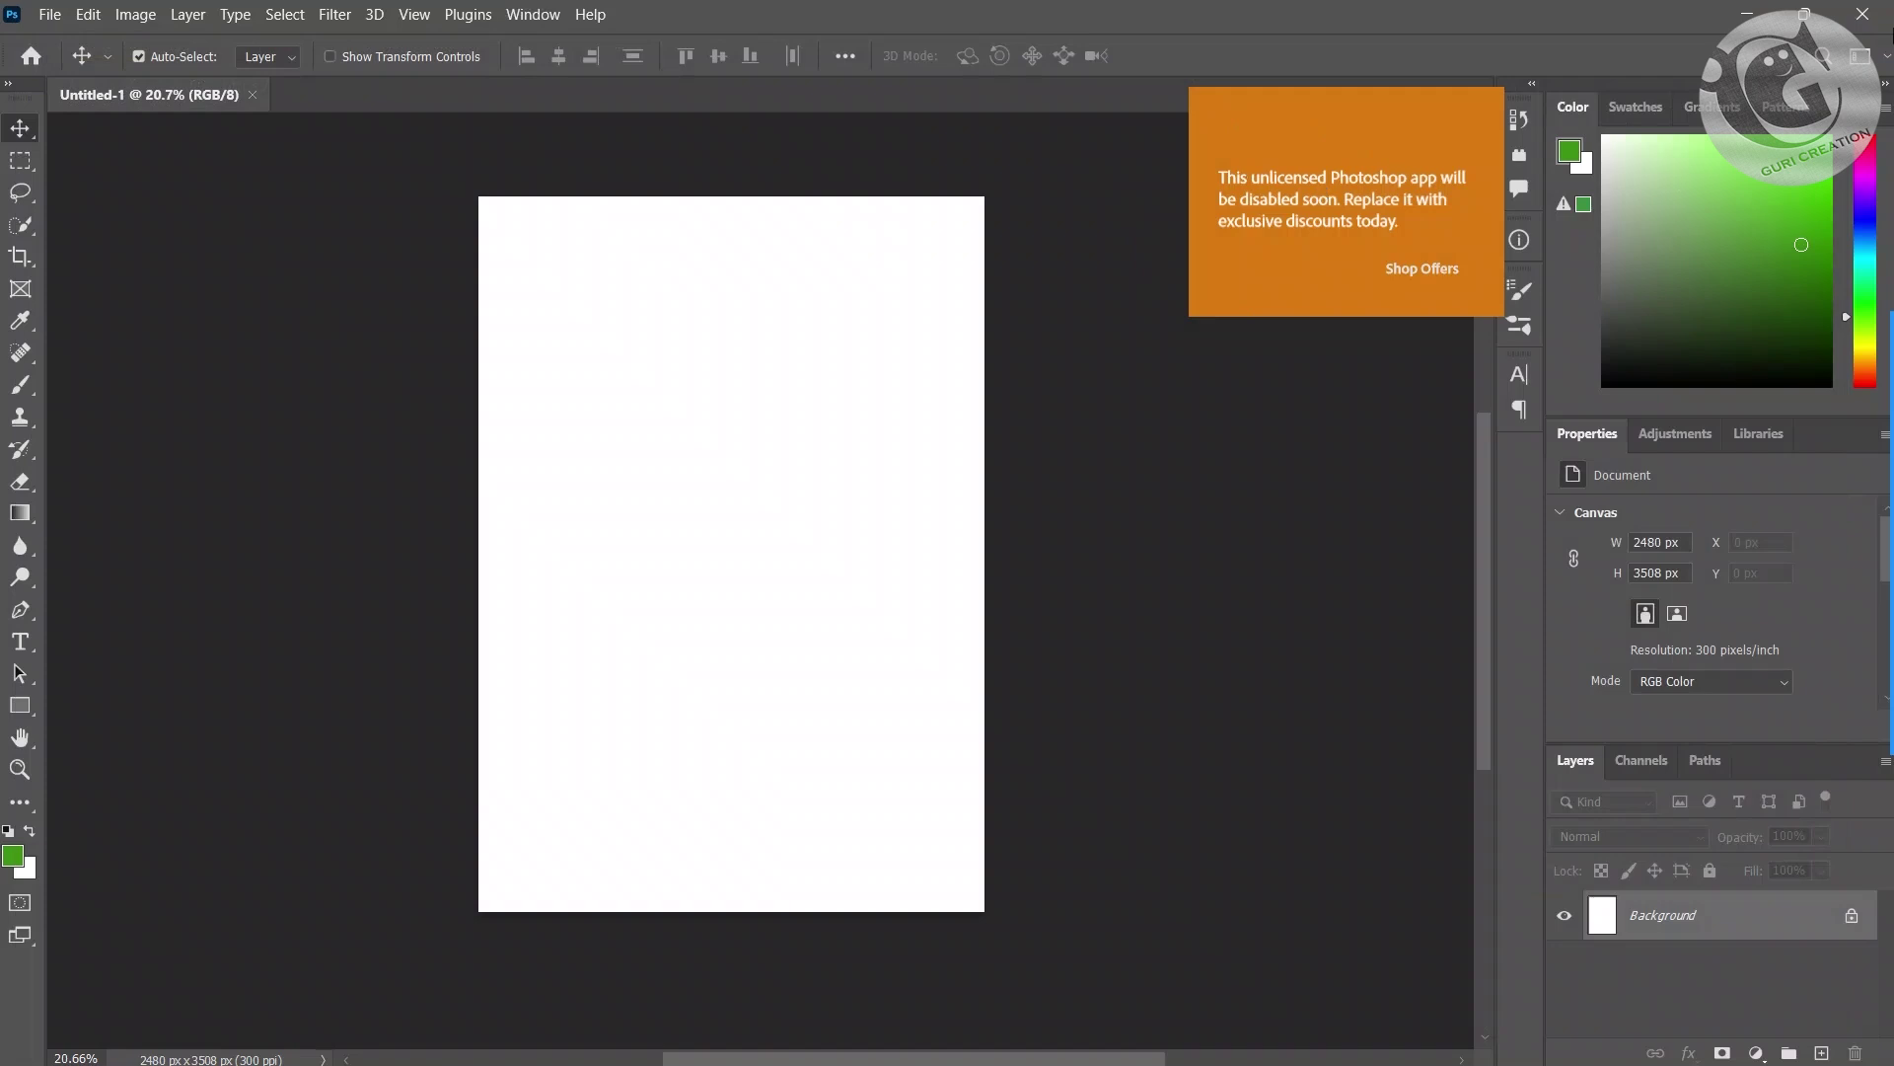
{"action": "left_click", "coordinate": [1862, 14]}
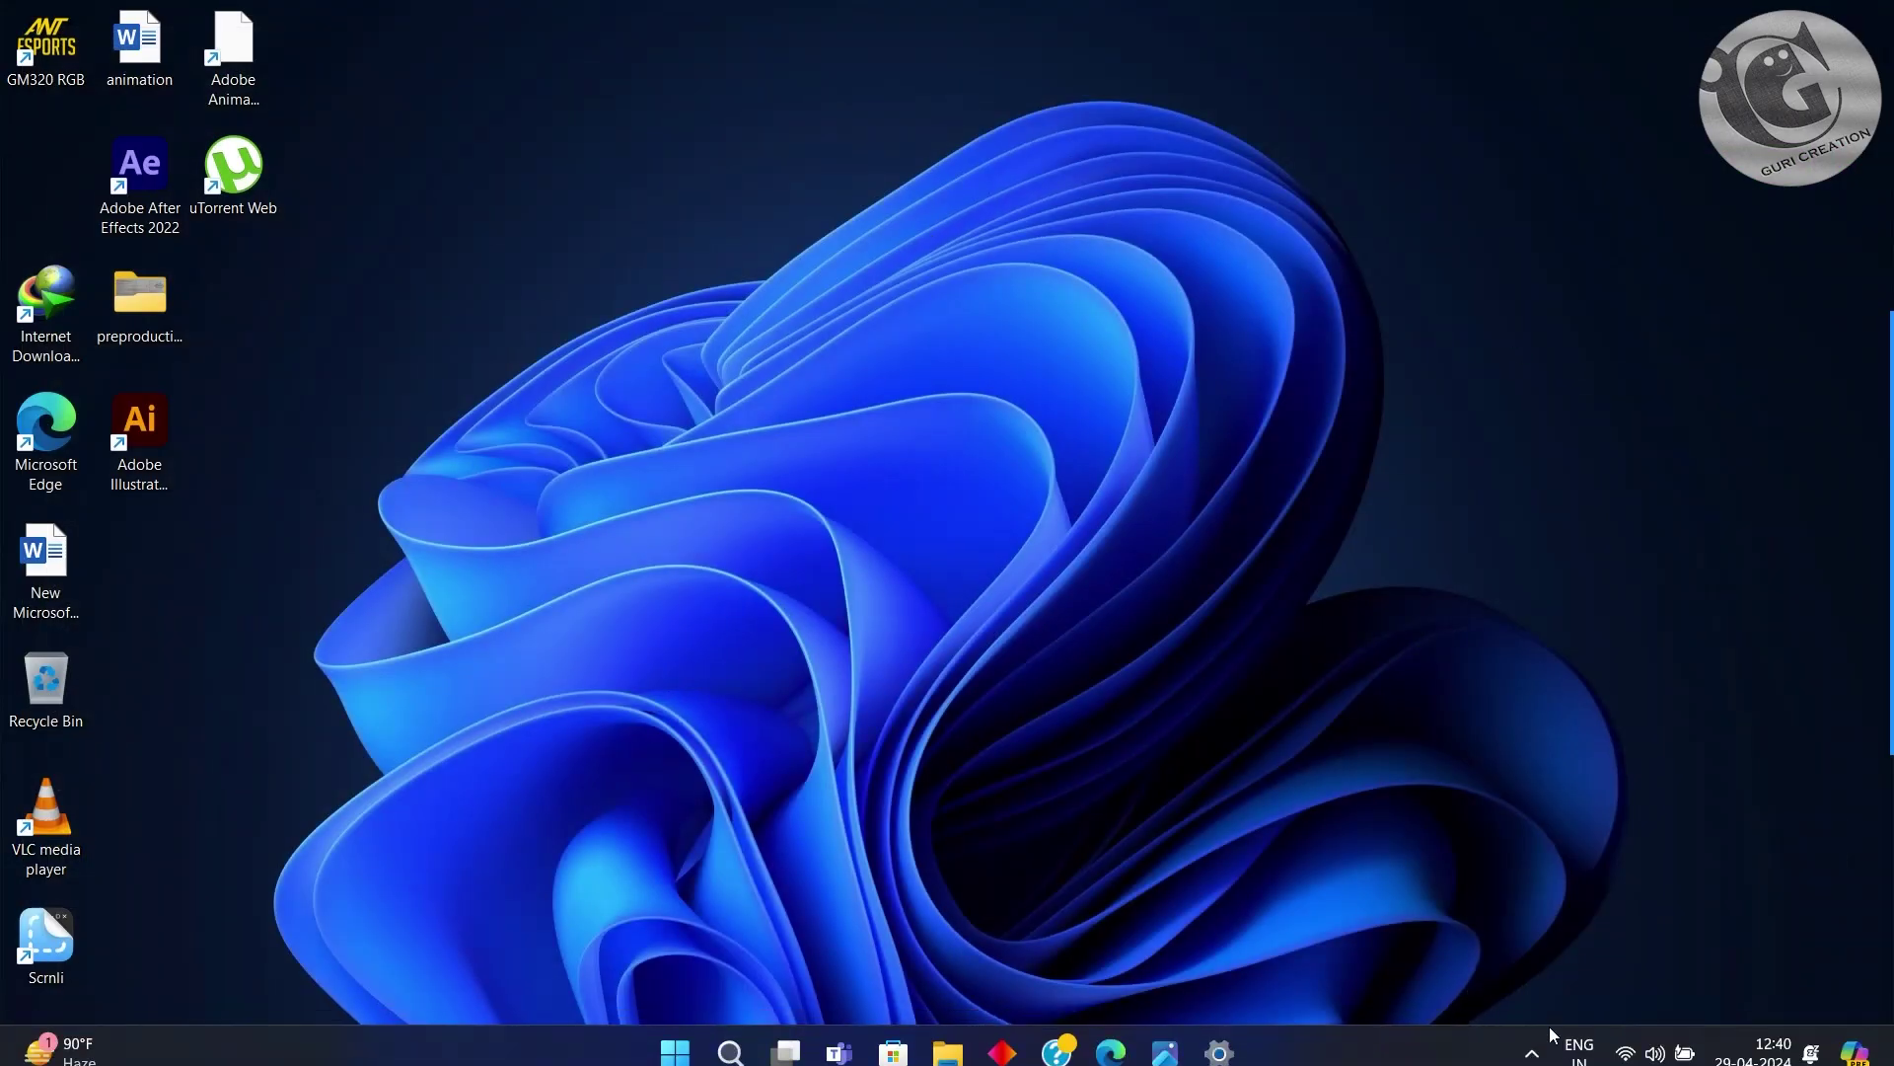
{"action": "left_click", "coordinate": [1219, 1036]}
Open Windows Security from the system tray to the Firewall & network protection page
{"action": "key", "text": "alt+F4"}
{"action": "left_click", "coordinate": [1529, 1034]}
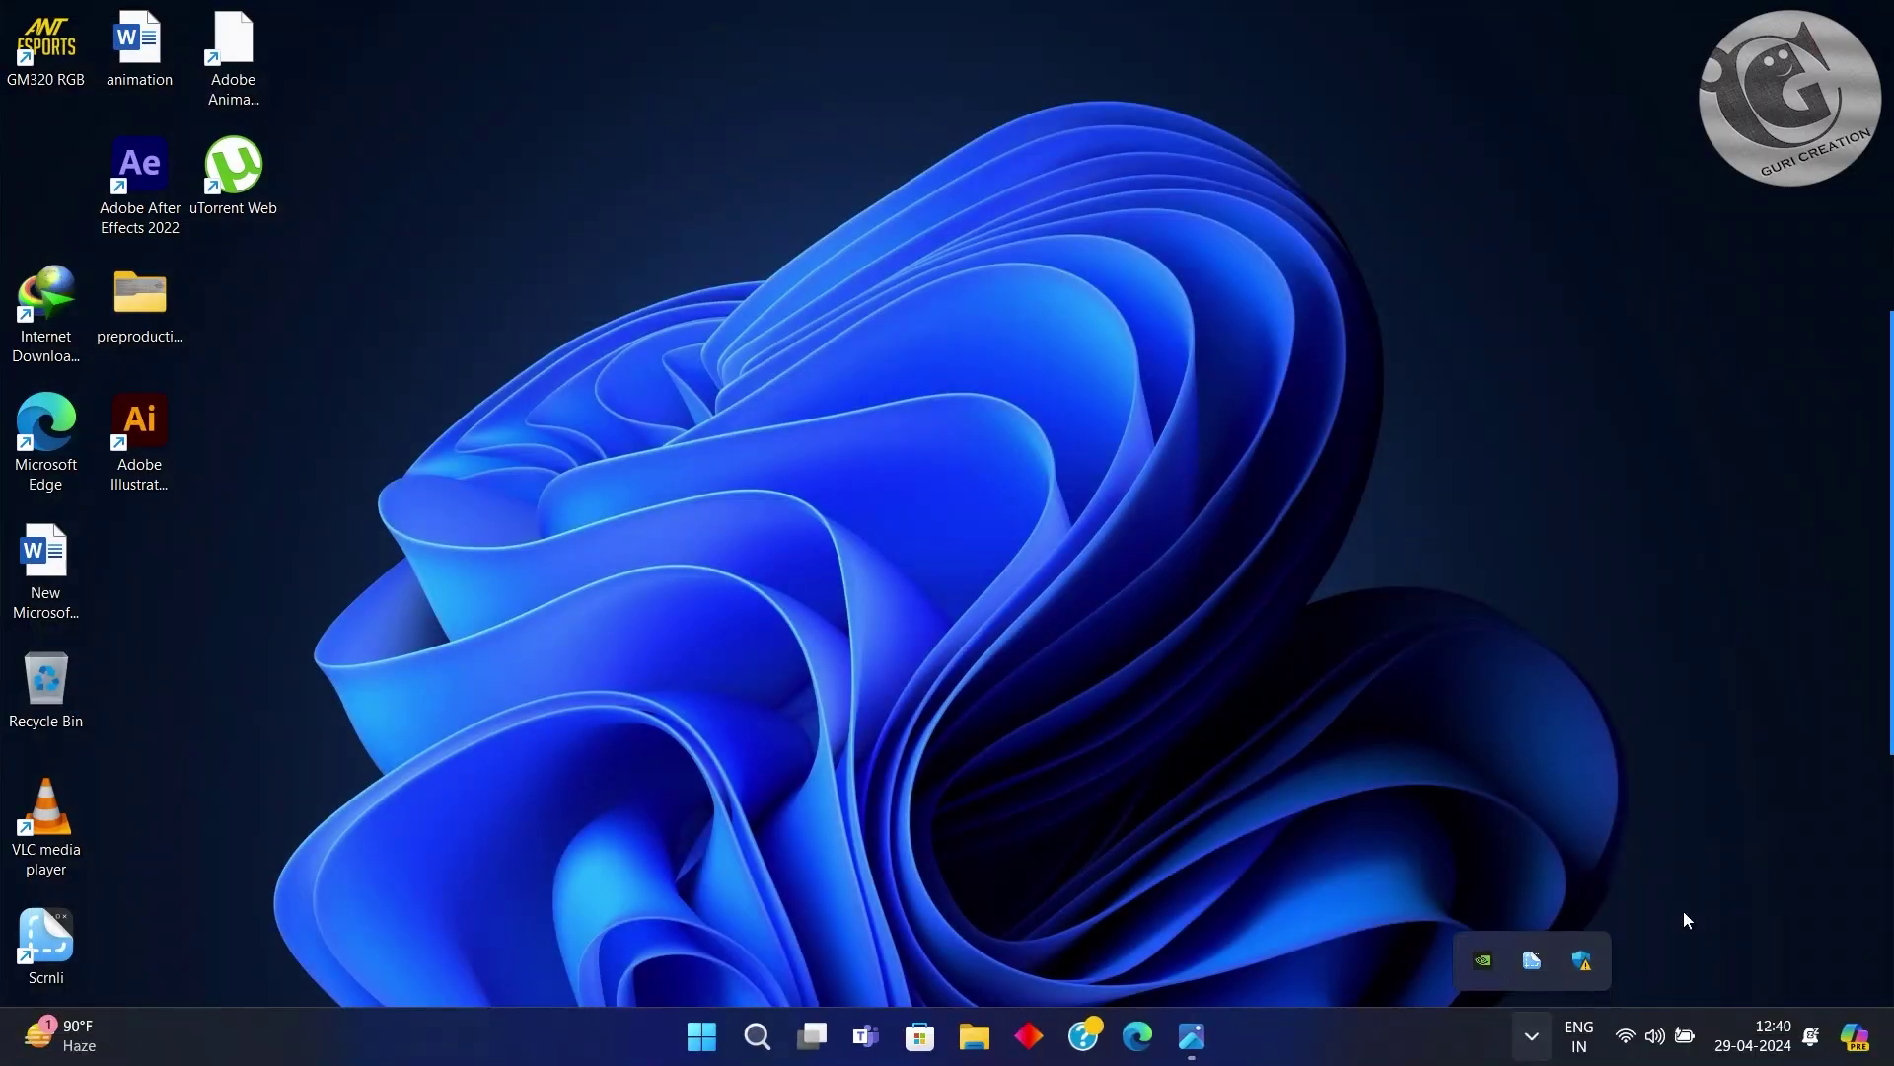
{"action": "left_click", "coordinate": [1580, 964]}
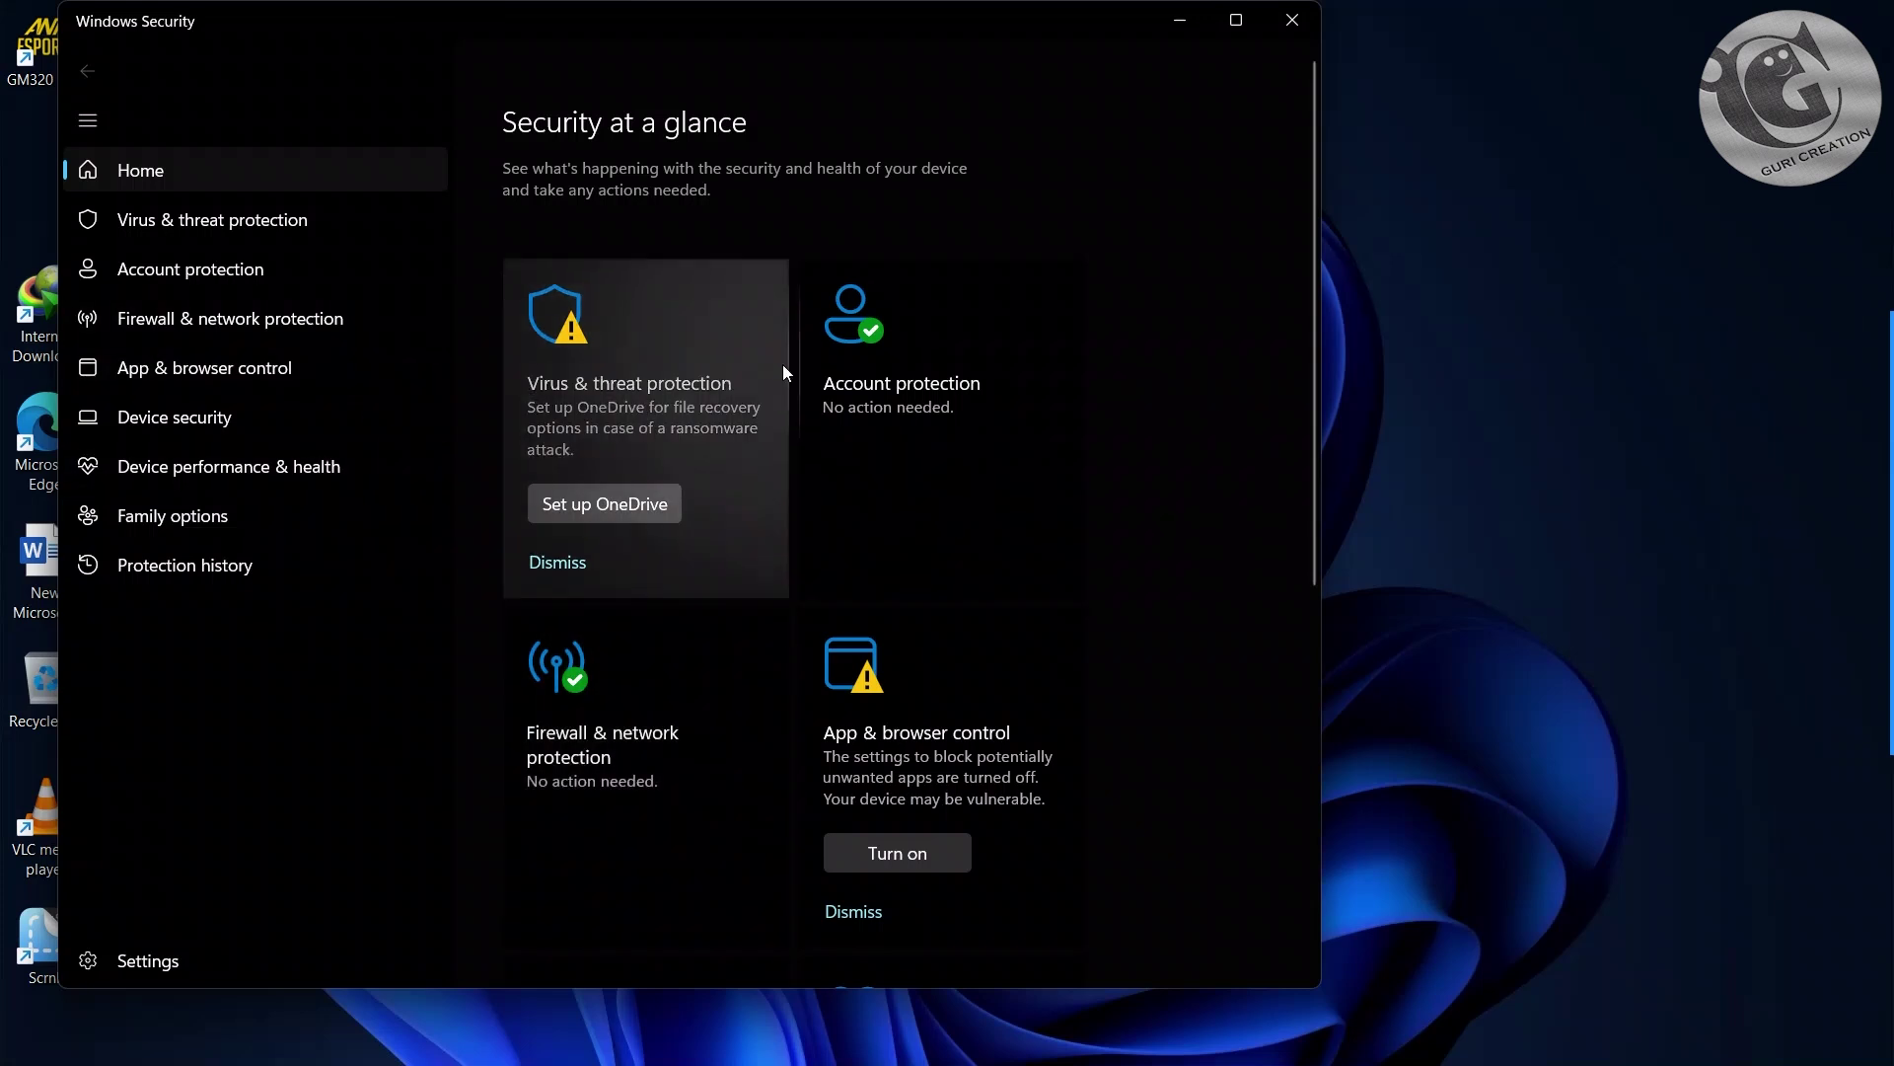
{"action": "scroll", "coordinate": [803, 406], "scroll_direction": "down", "scroll_amount": 3}
{"action": "scroll", "coordinate": [803, 407], "scroll_direction": "up", "scroll_amount": 3}
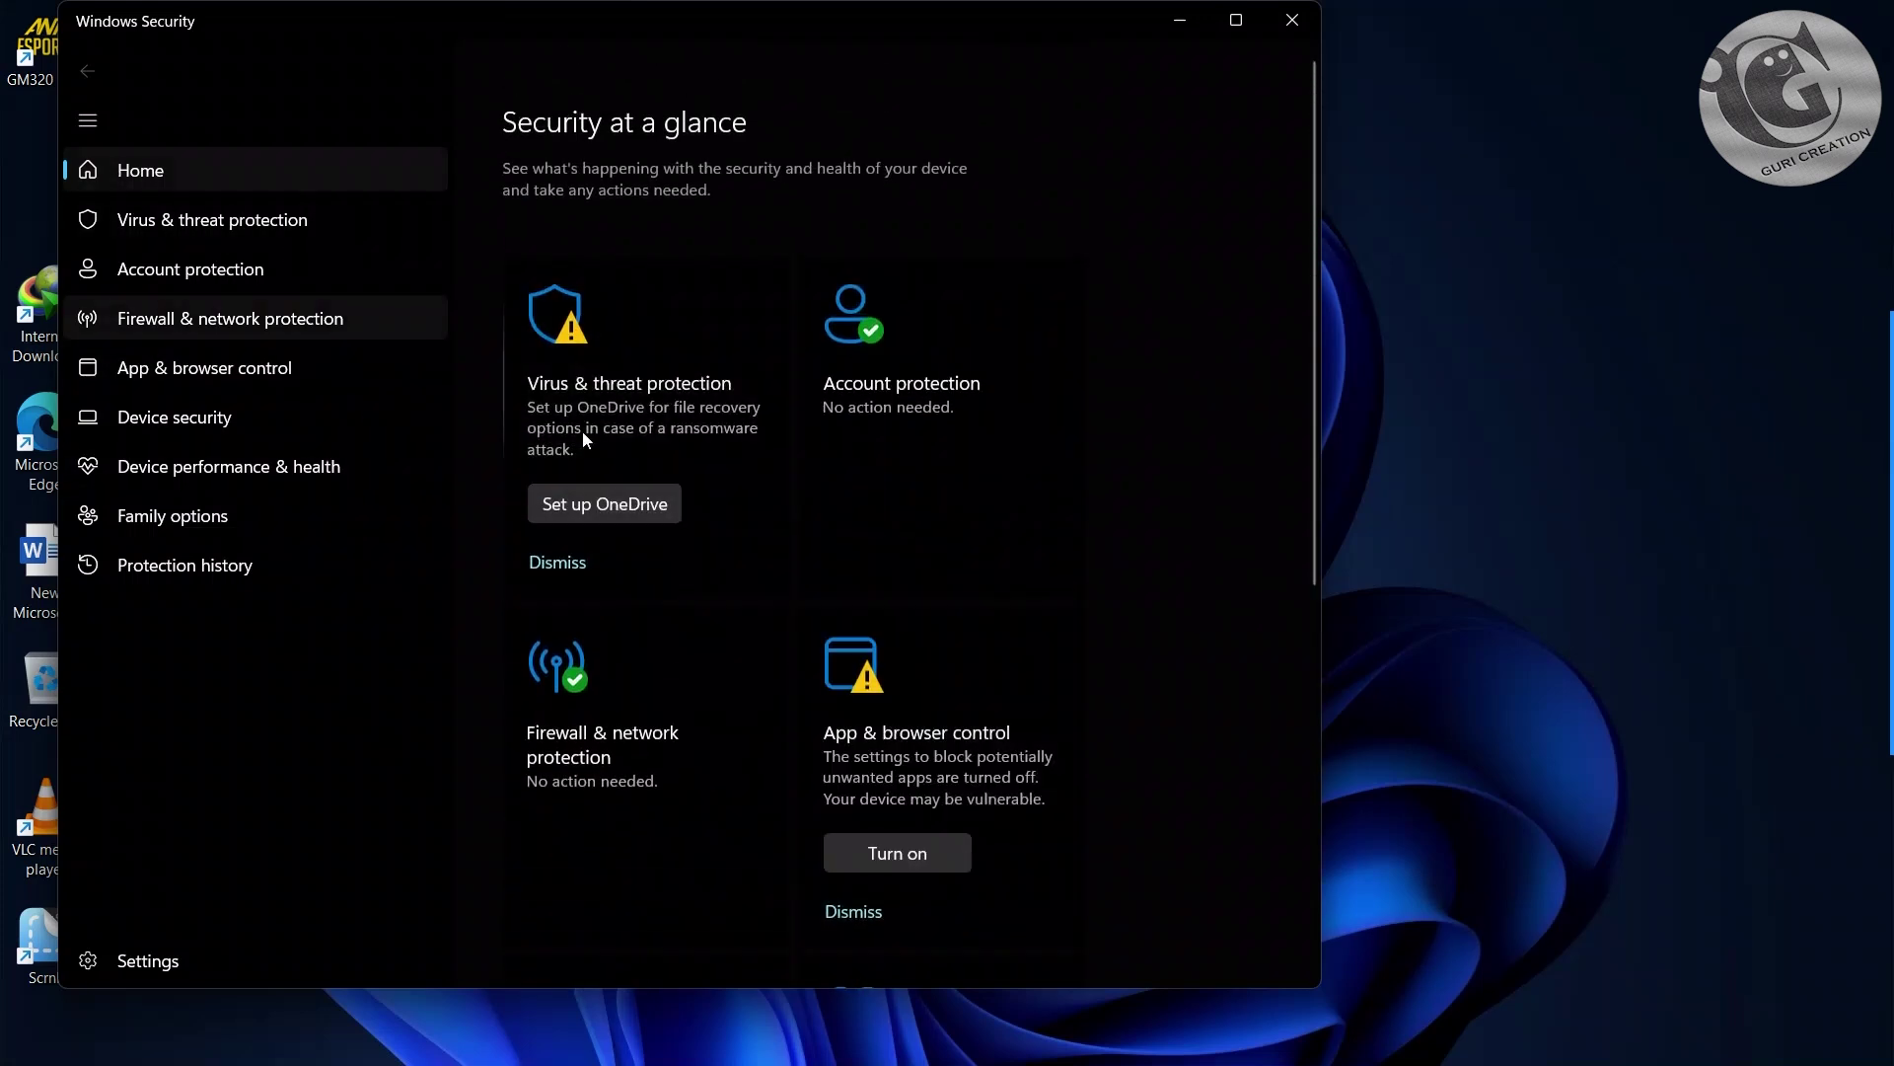
{"action": "scroll", "coordinate": [664, 727], "scroll_direction": "down", "scroll_amount": 2}
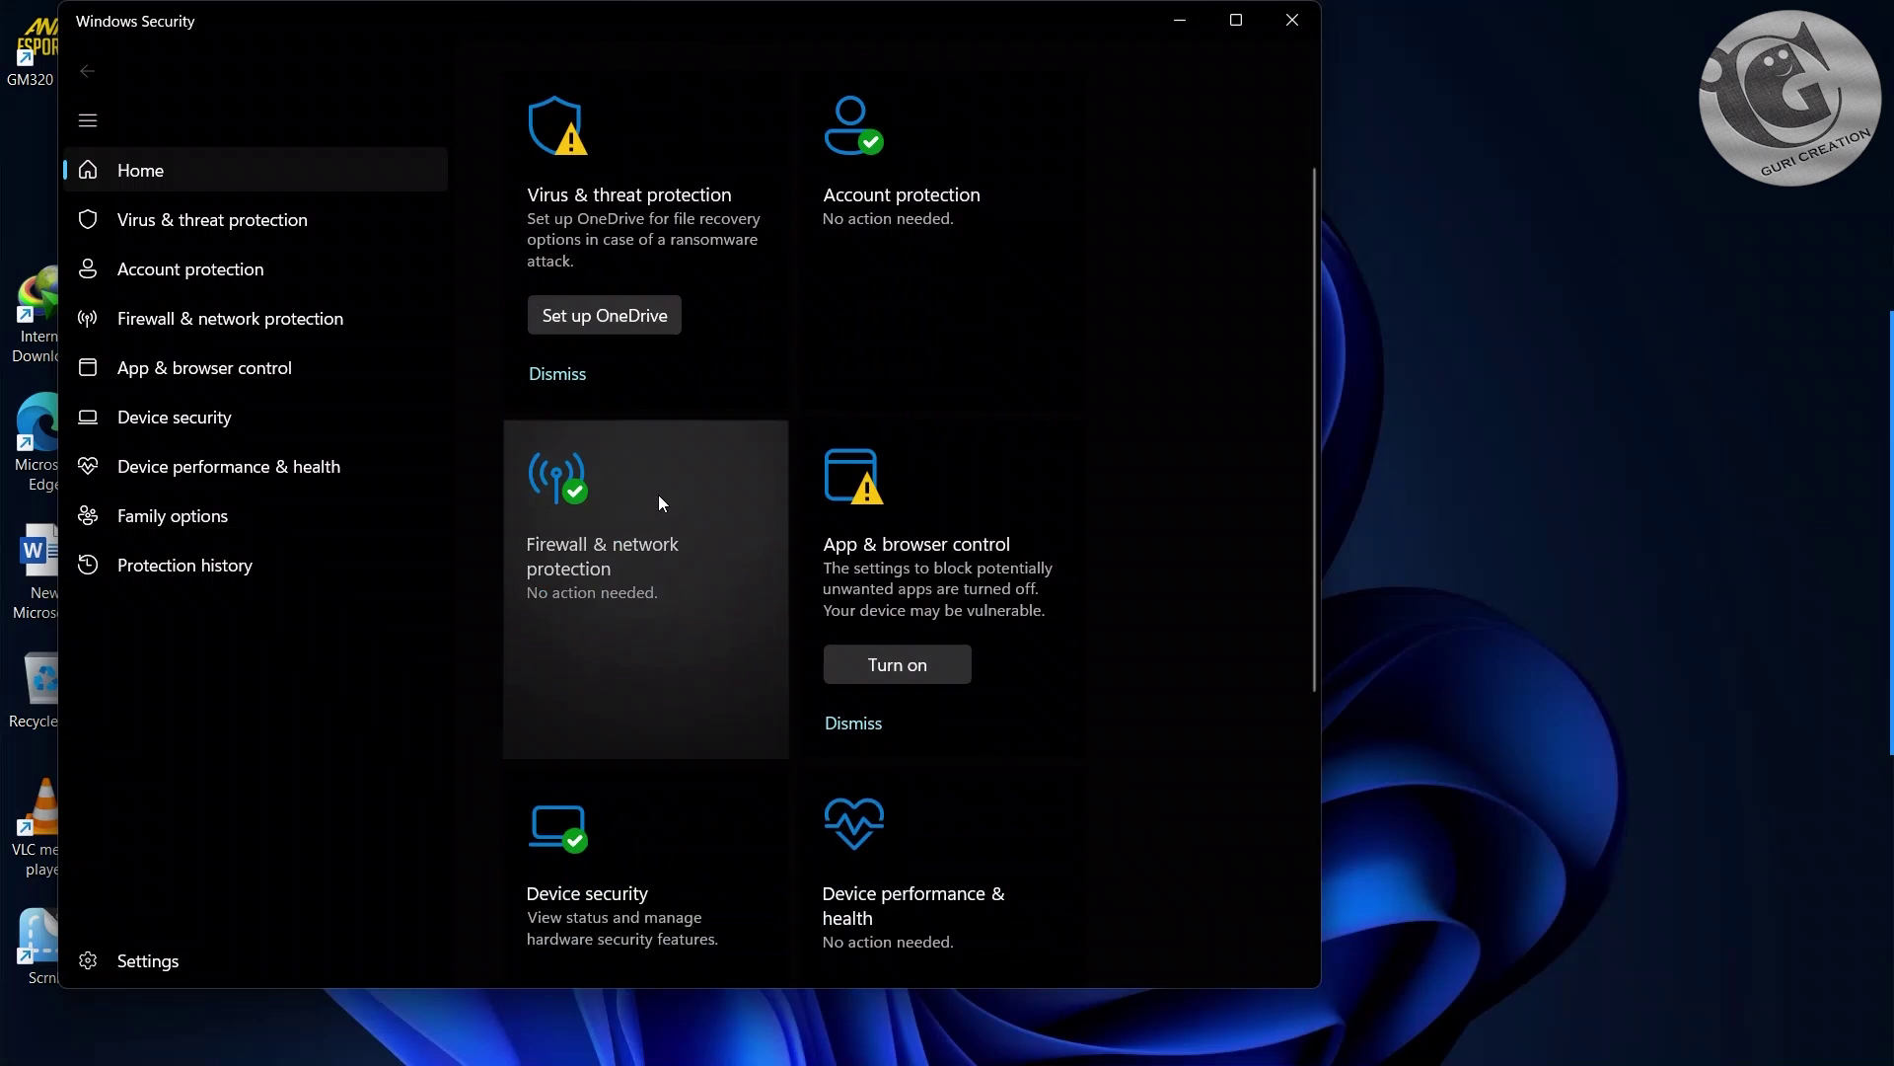
{"action": "left_click", "coordinate": [659, 496]}
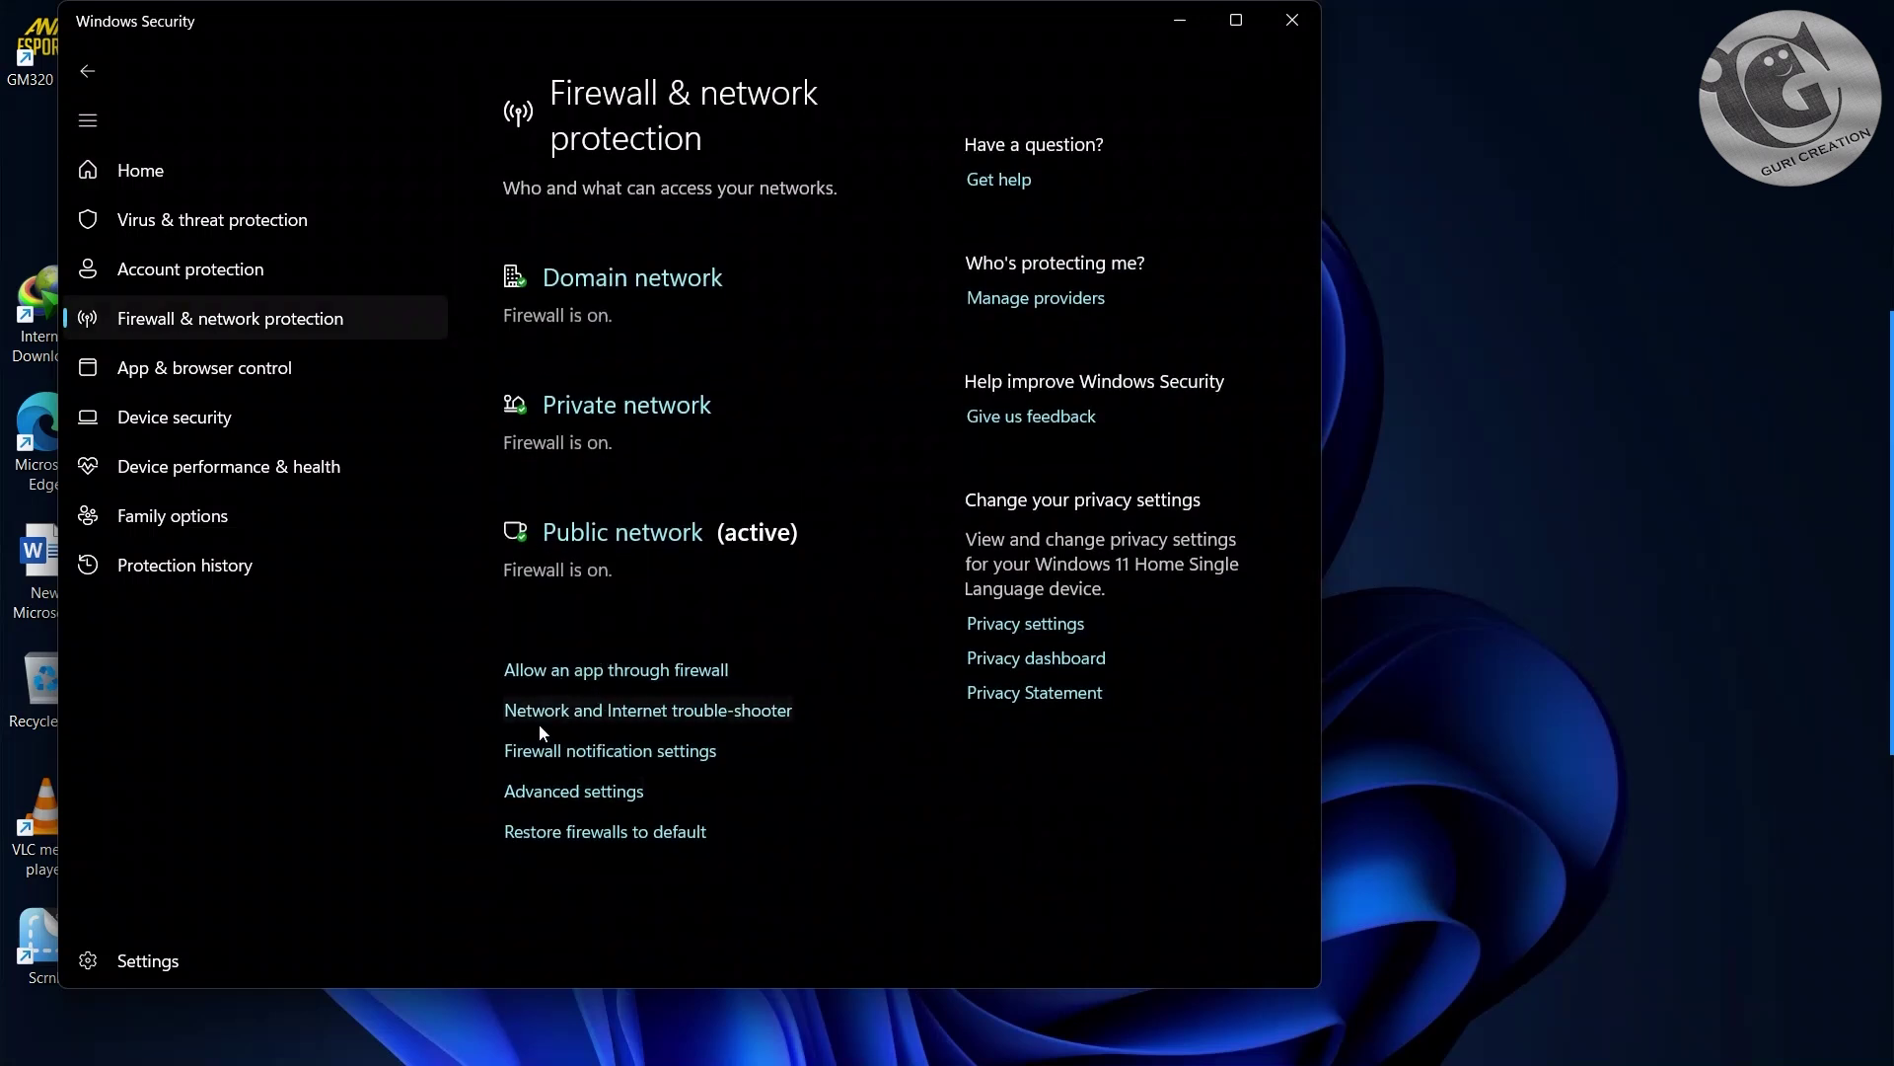
Open the advanced firewall settings console and maximize it
{"action": "left_click", "coordinate": [560, 792]}
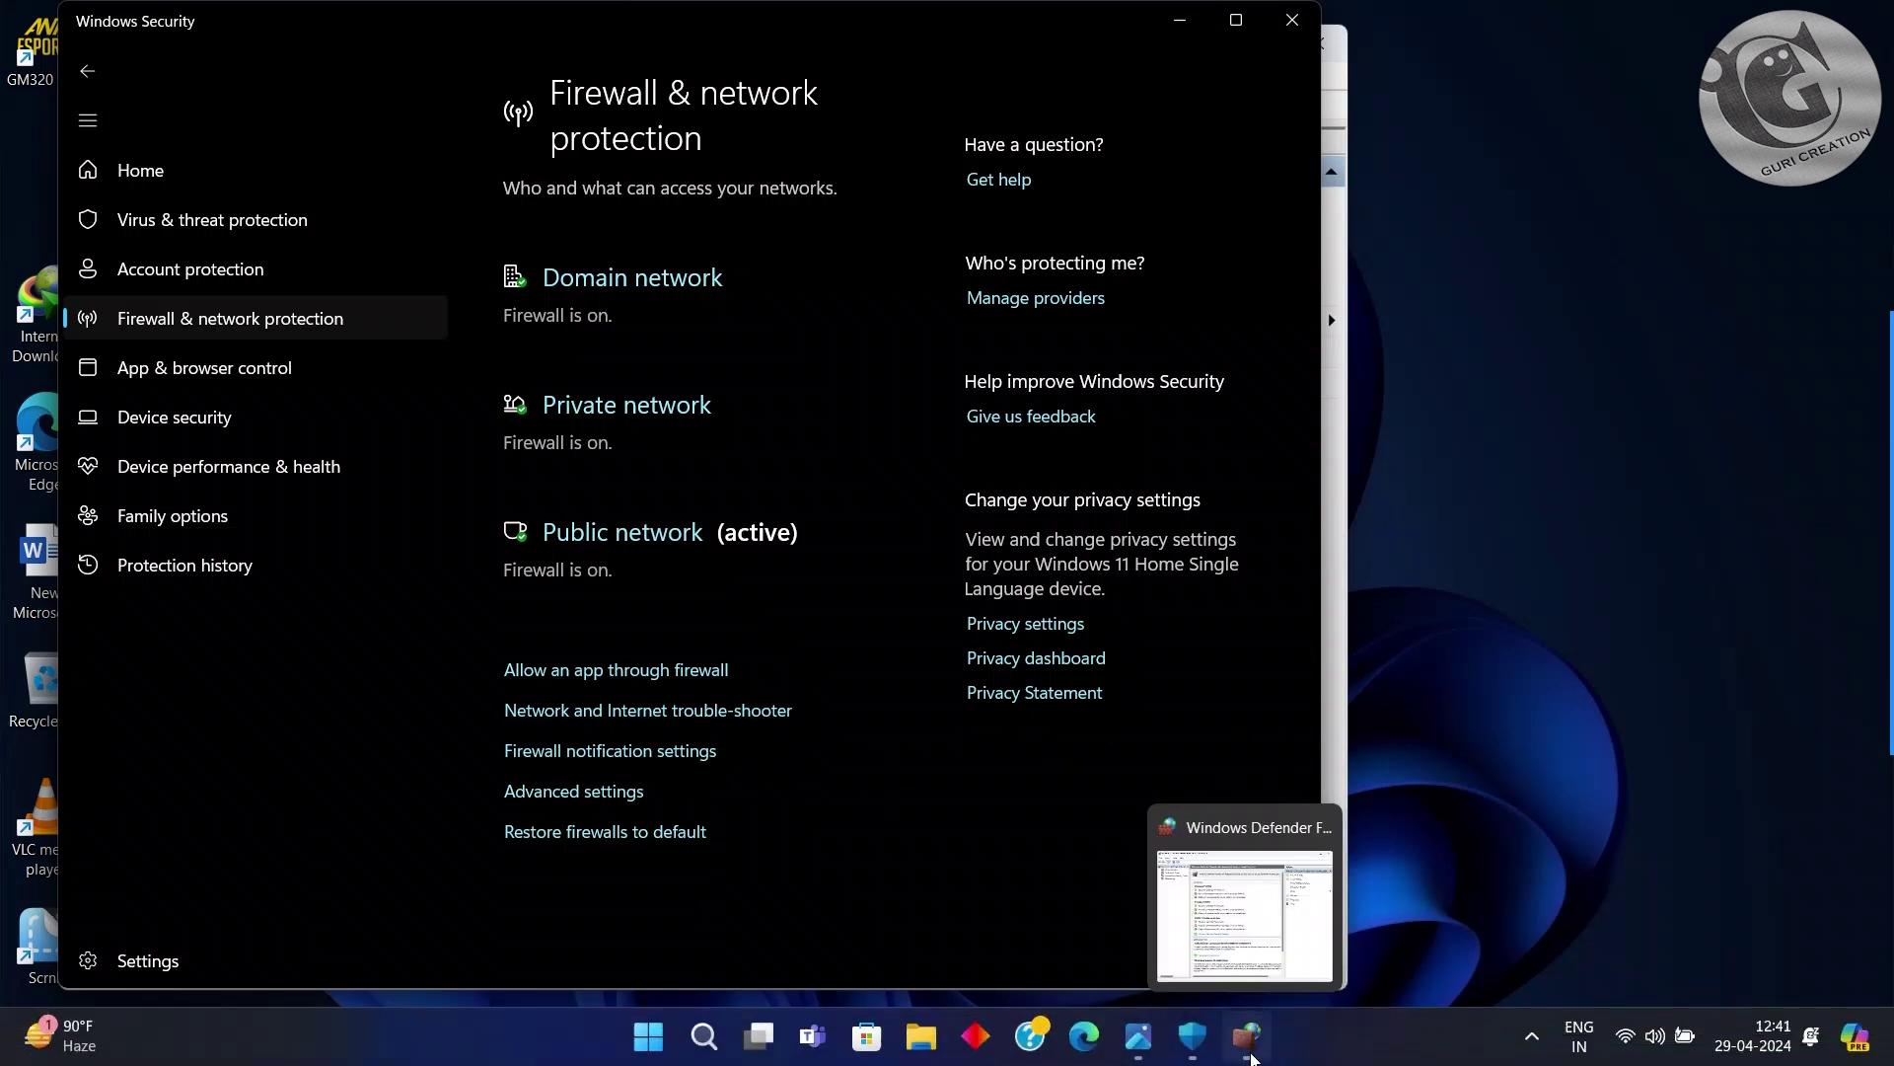
{"action": "left_click", "coordinate": [1247, 1034]}
{"action": "left_click", "coordinate": [1259, 42]}
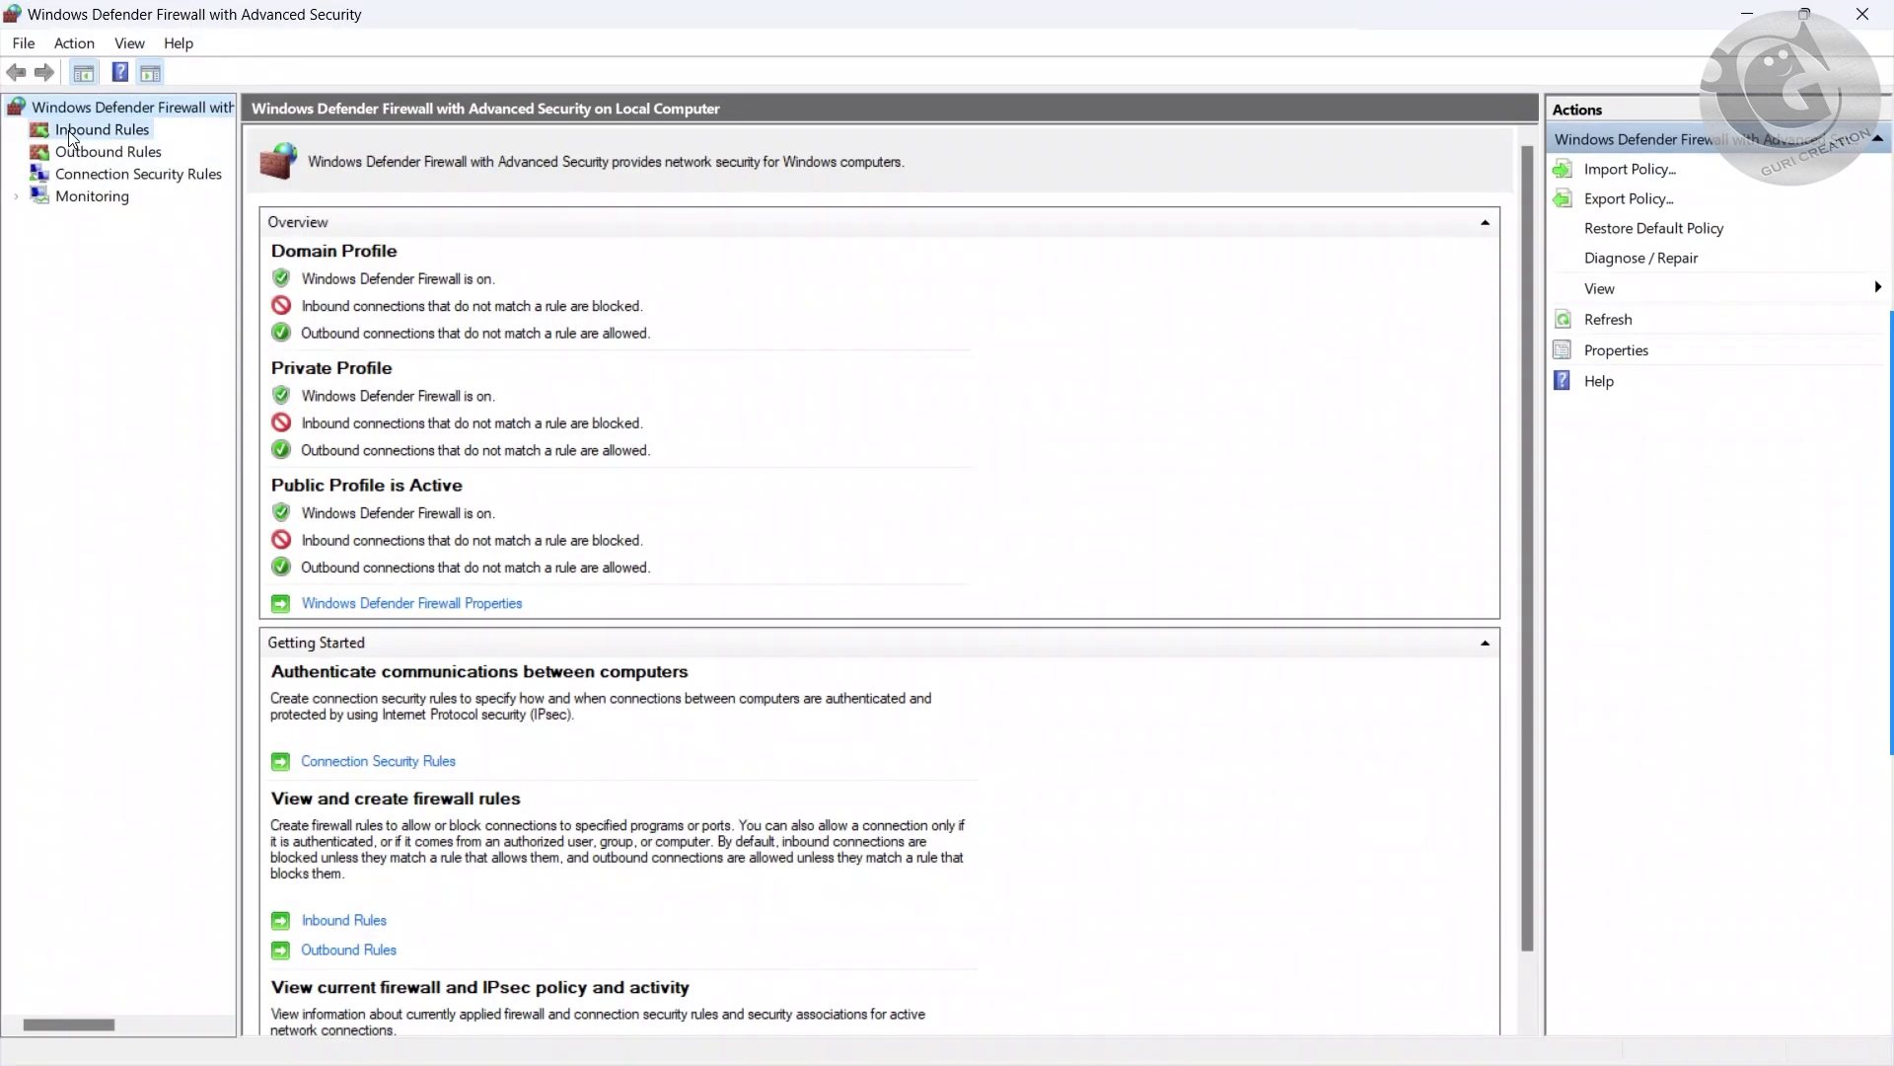
Review the Inbound and Outbound Rules lists, then start a new inbound rule
{"action": "left_click", "coordinate": [70, 133]}
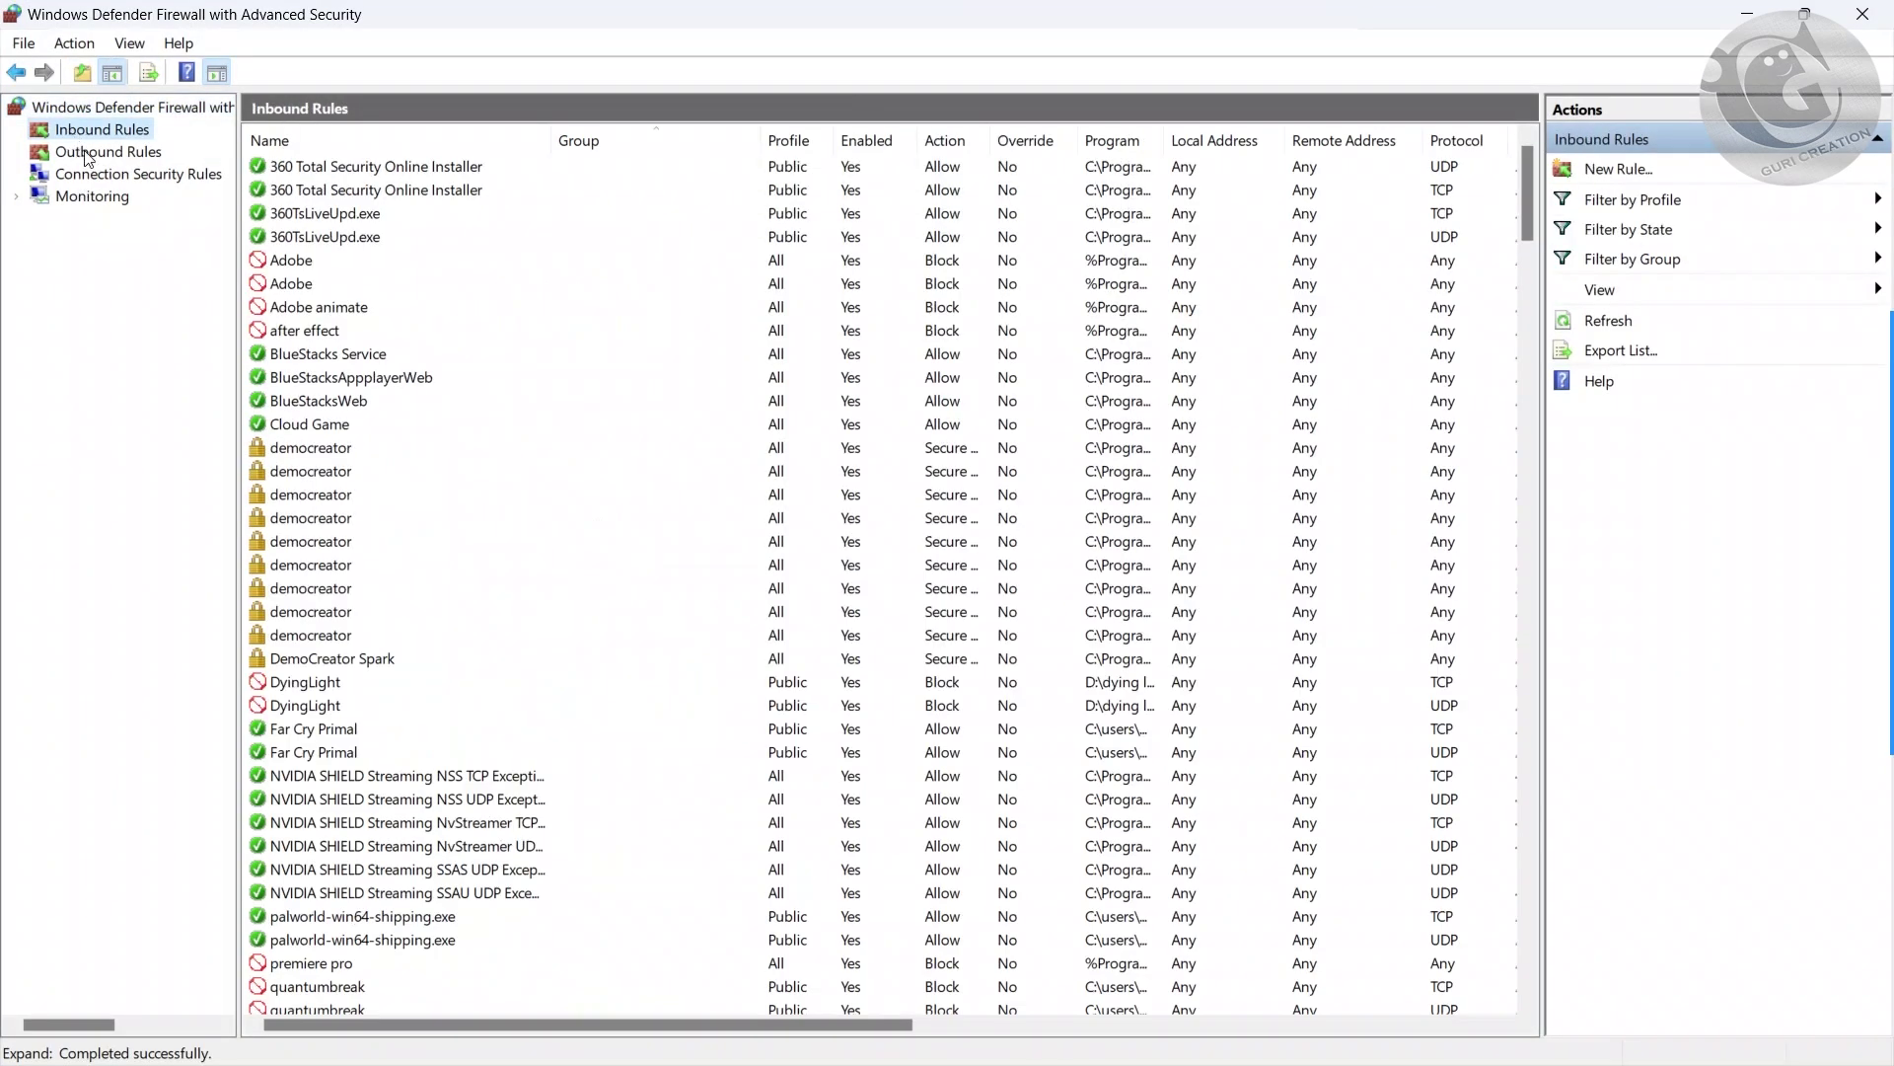
{"action": "left_click", "coordinate": [89, 153]}
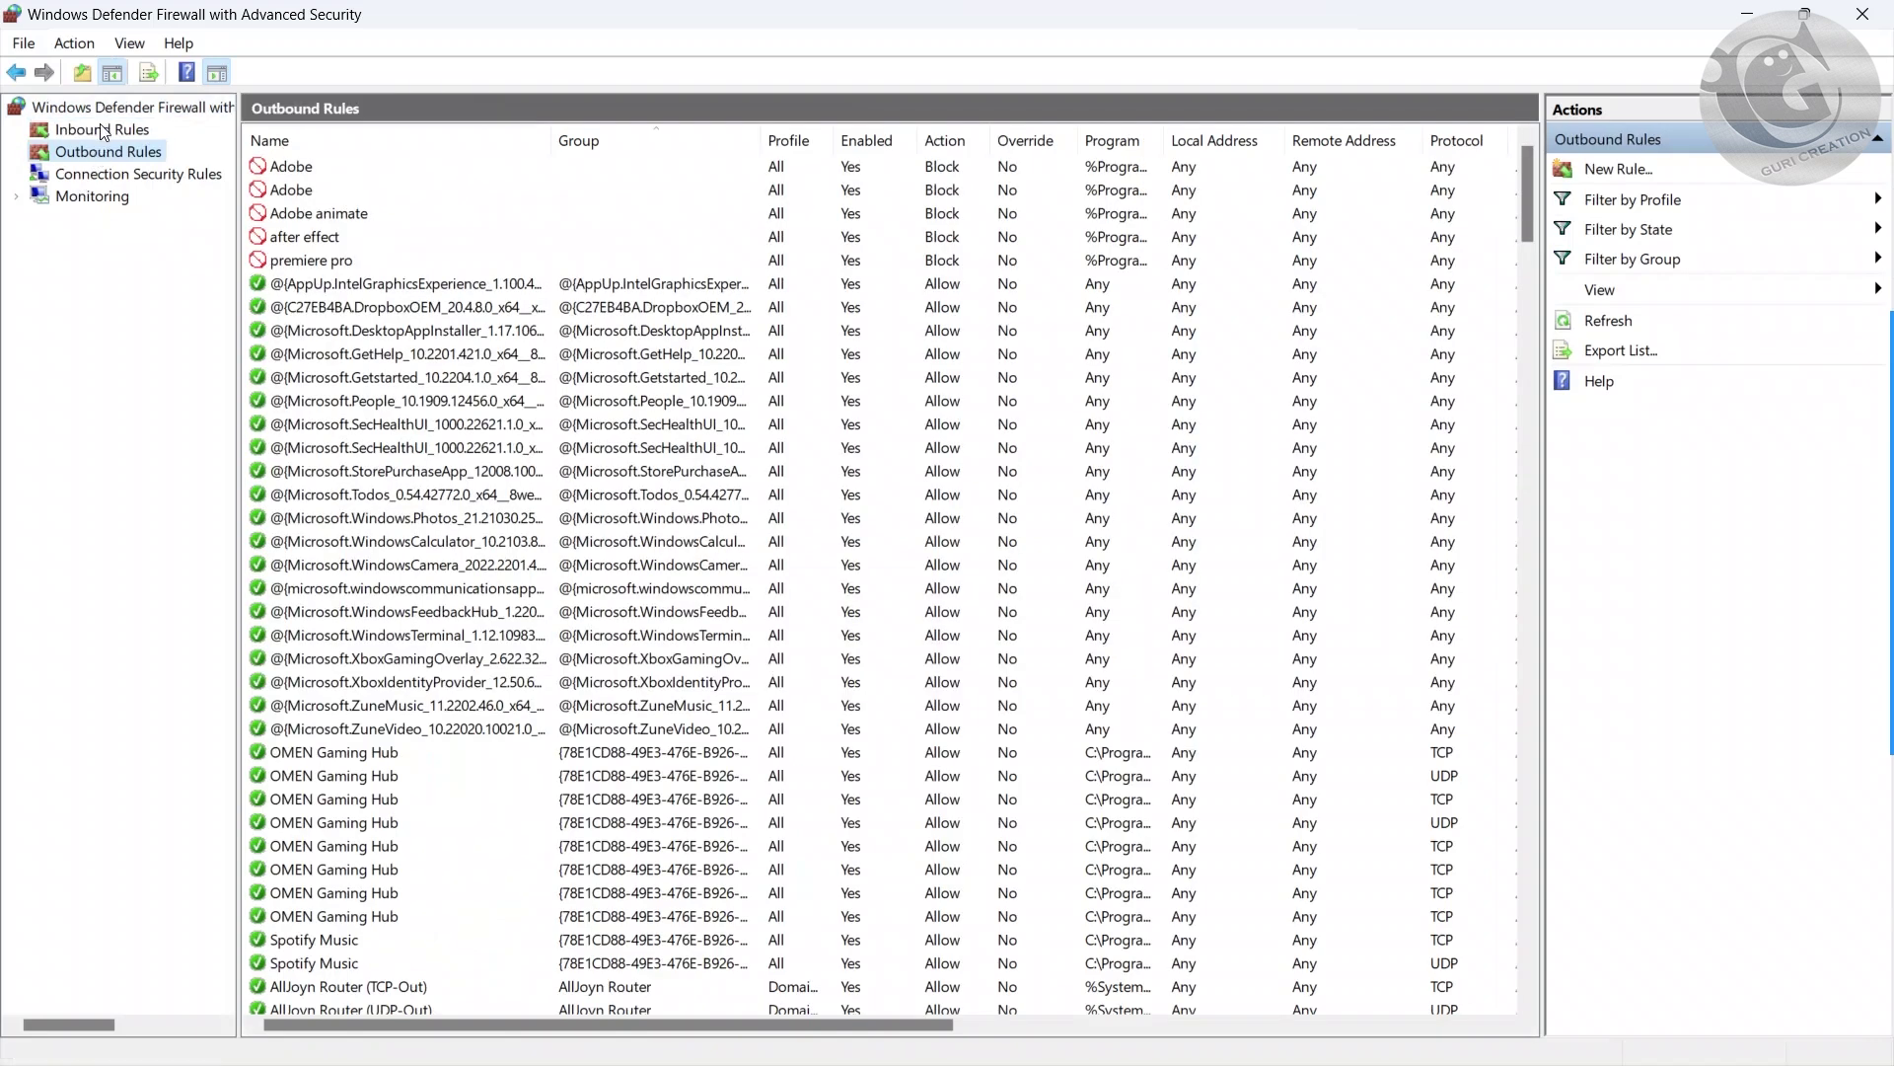
{"action": "left_click", "coordinate": [107, 126]}
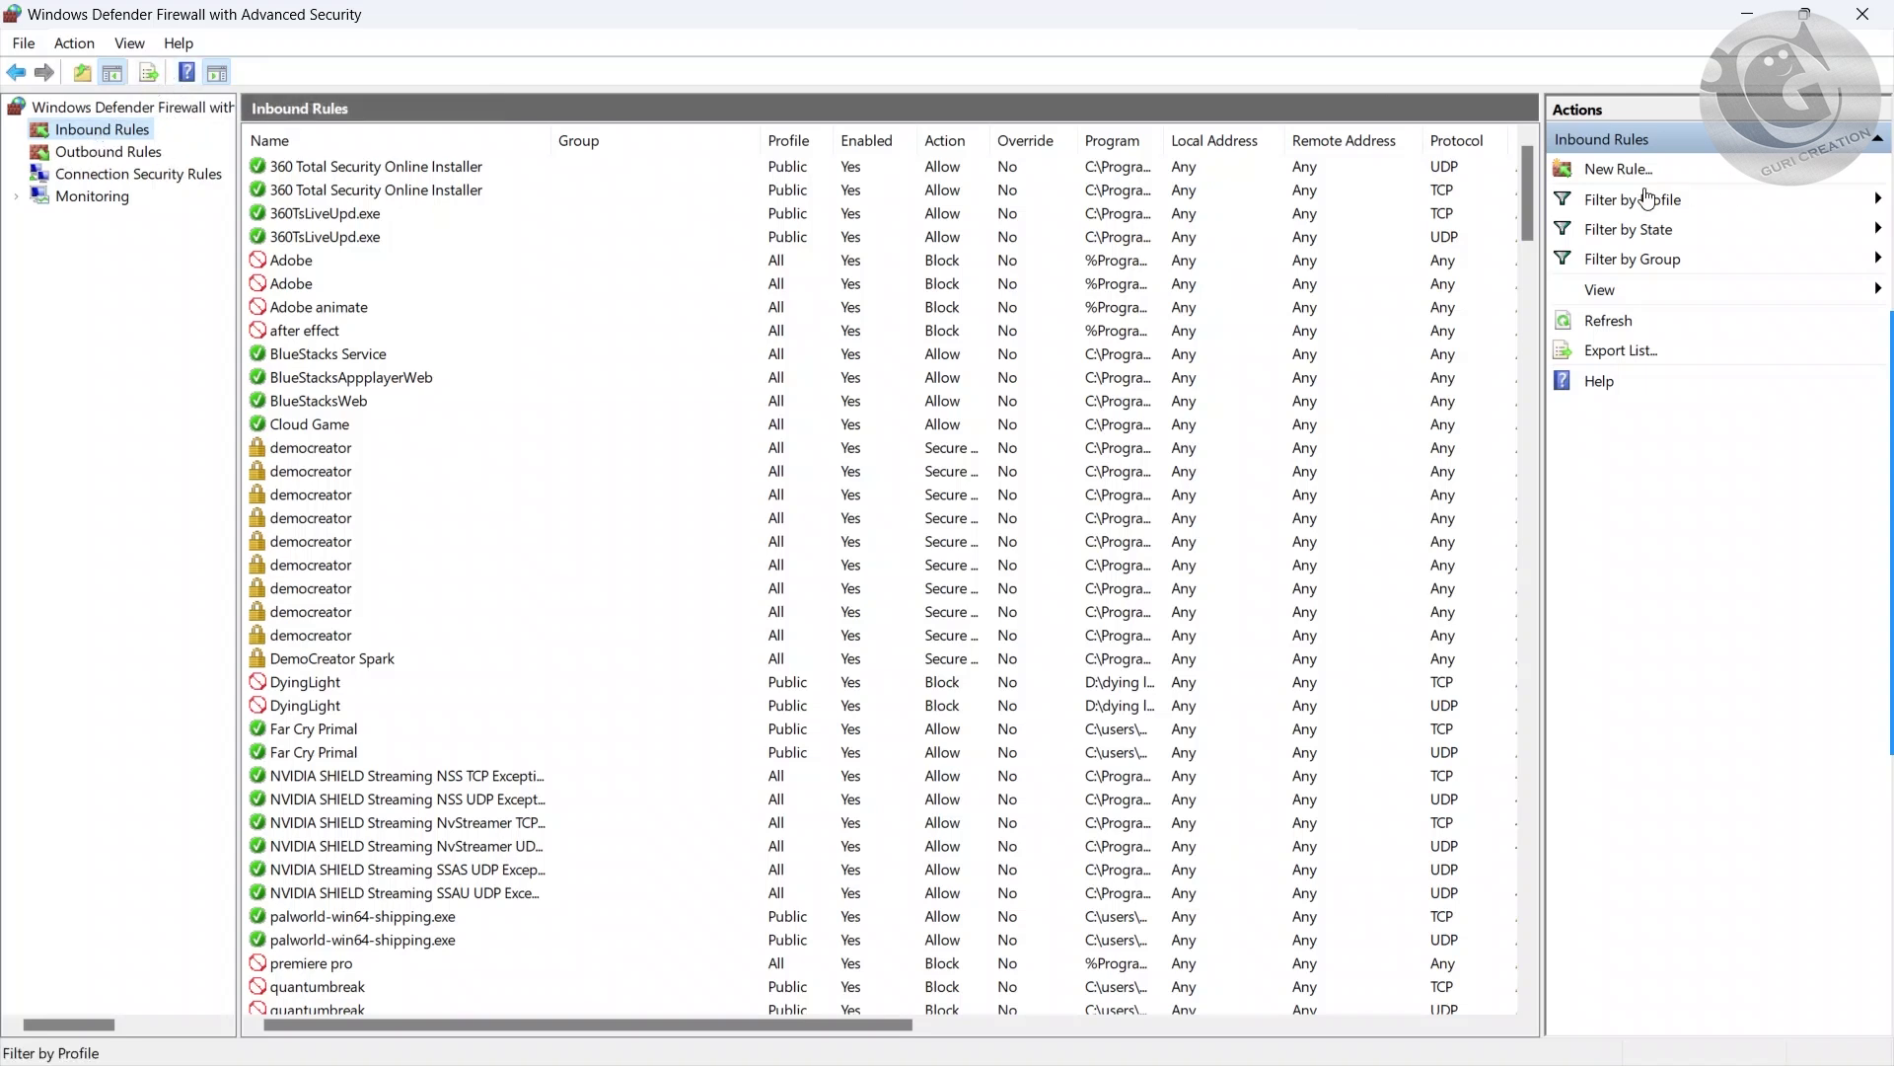
{"action": "left_click", "coordinate": [1619, 170]}
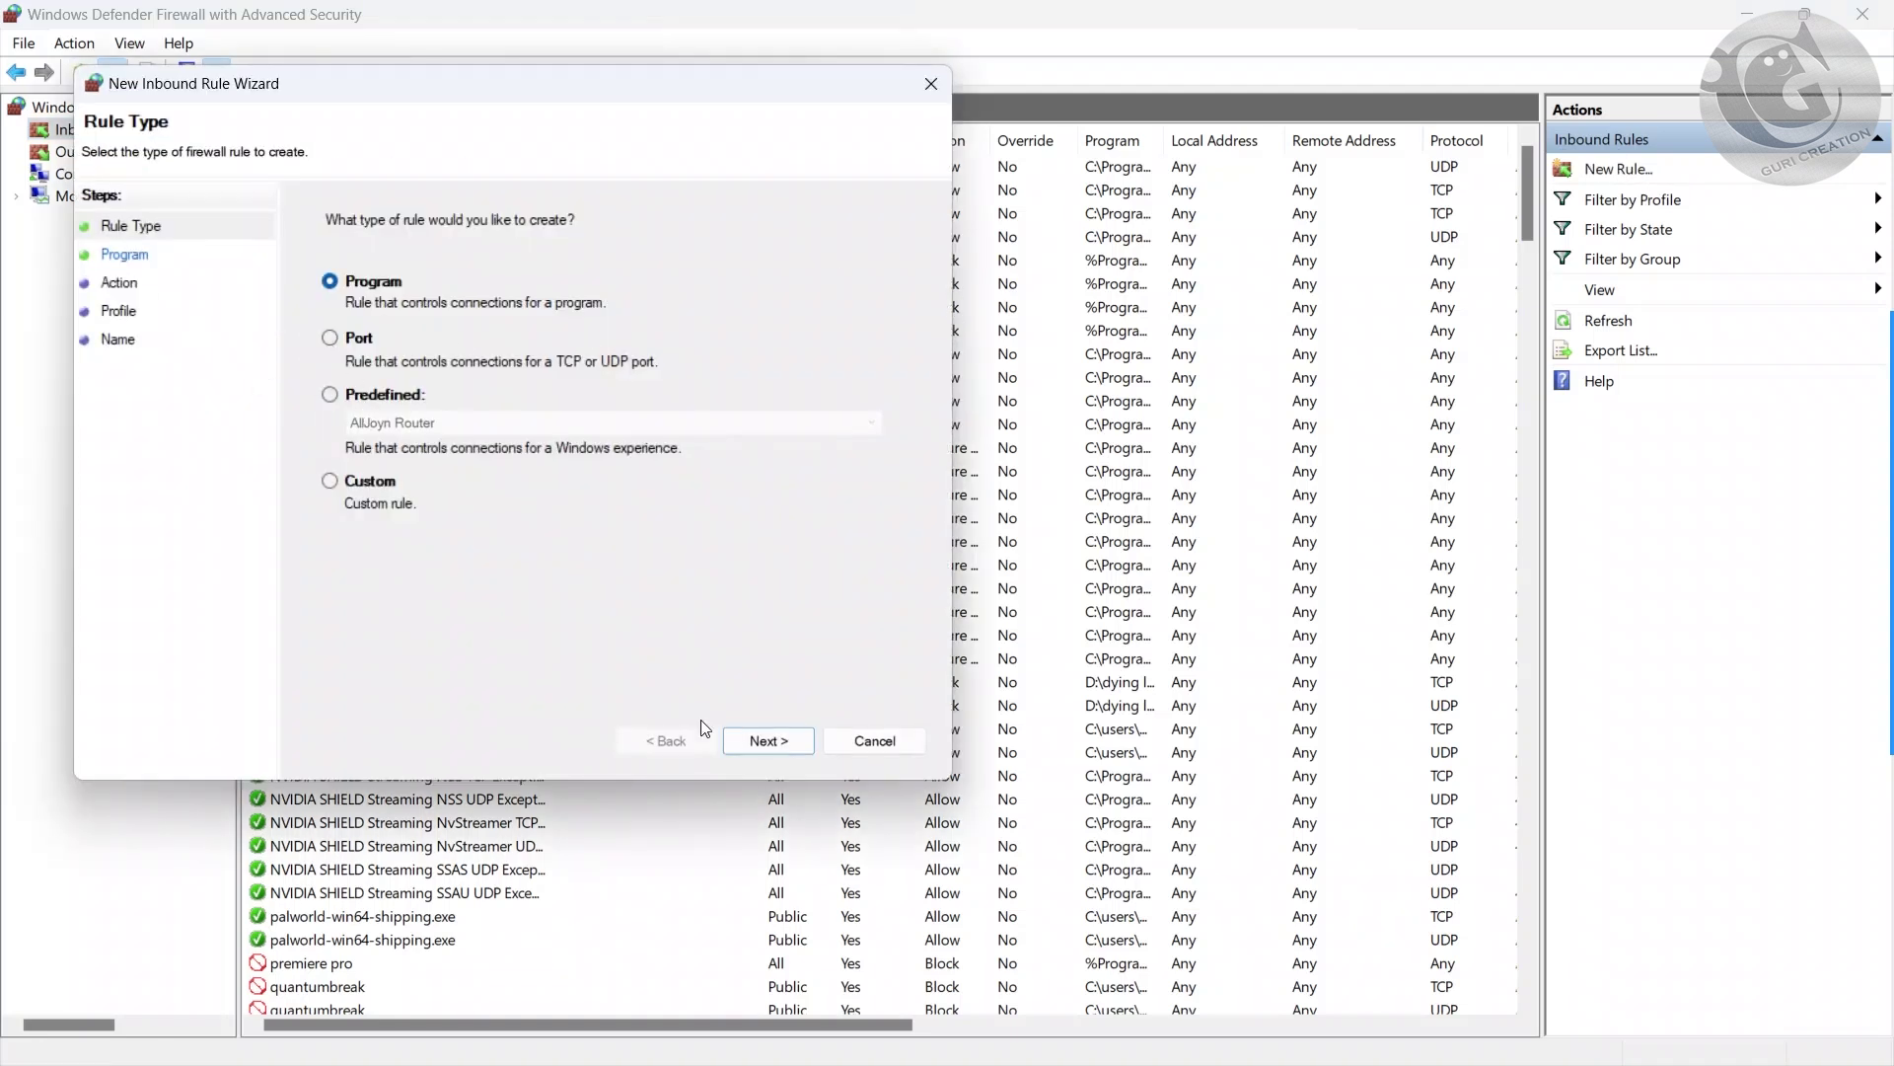
Make the new inbound rule Custom, applying to a specific program path chosen via Browse
{"action": "left_click", "coordinate": [327, 484]}
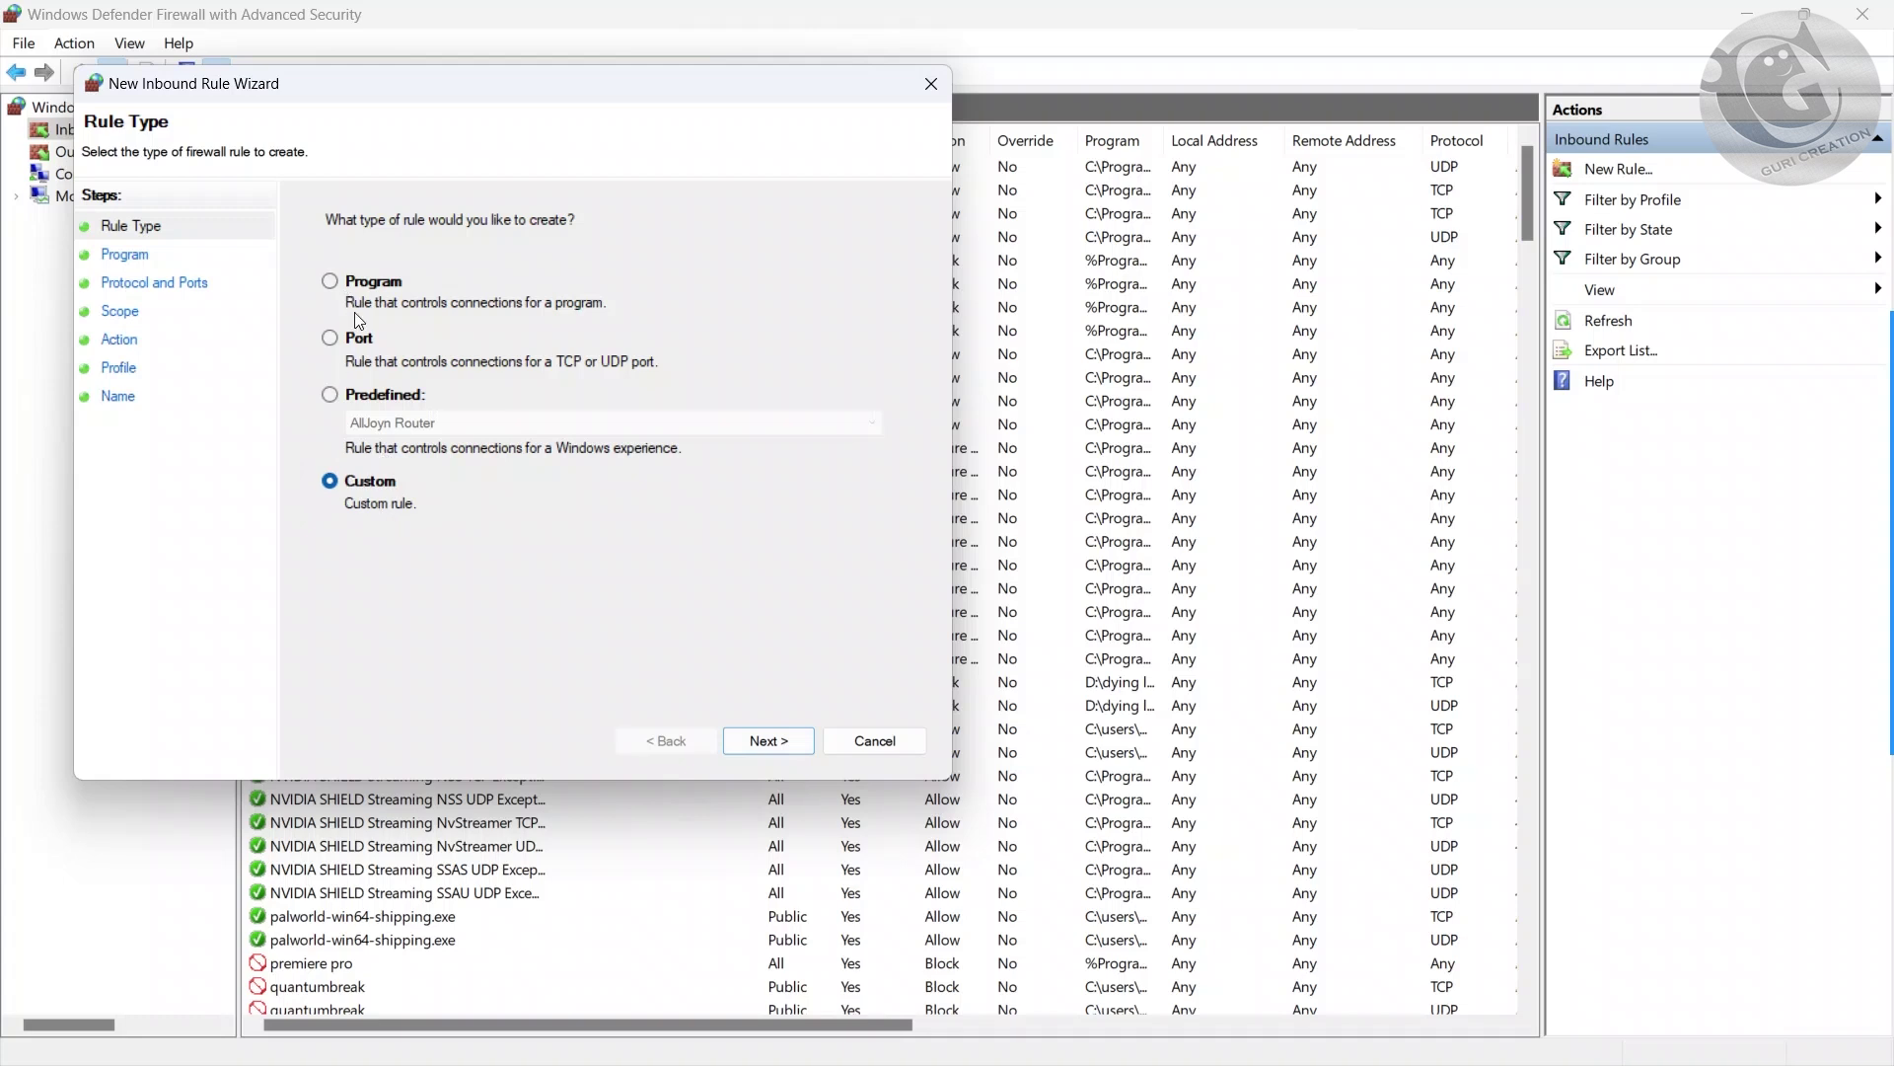
{"action": "left_click", "coordinate": [758, 738]}
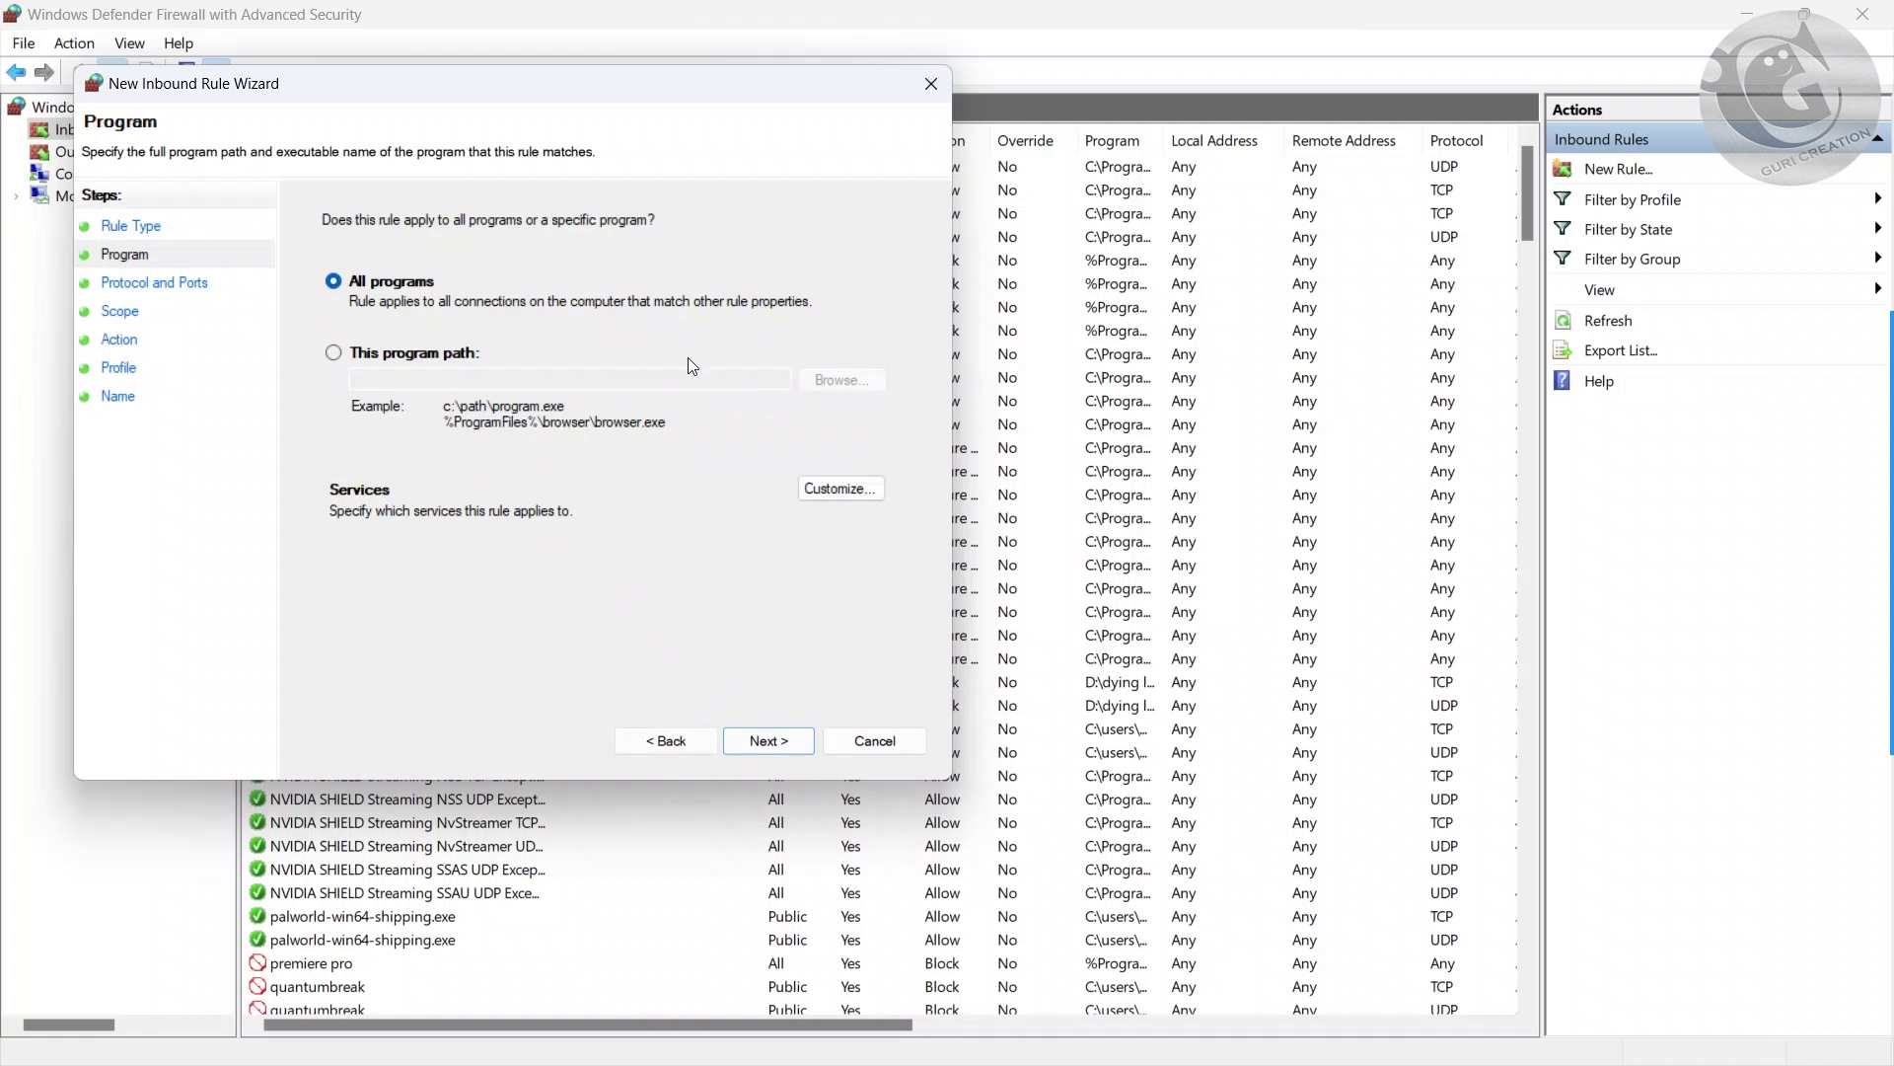
{"action": "left_click", "coordinate": [333, 352]}
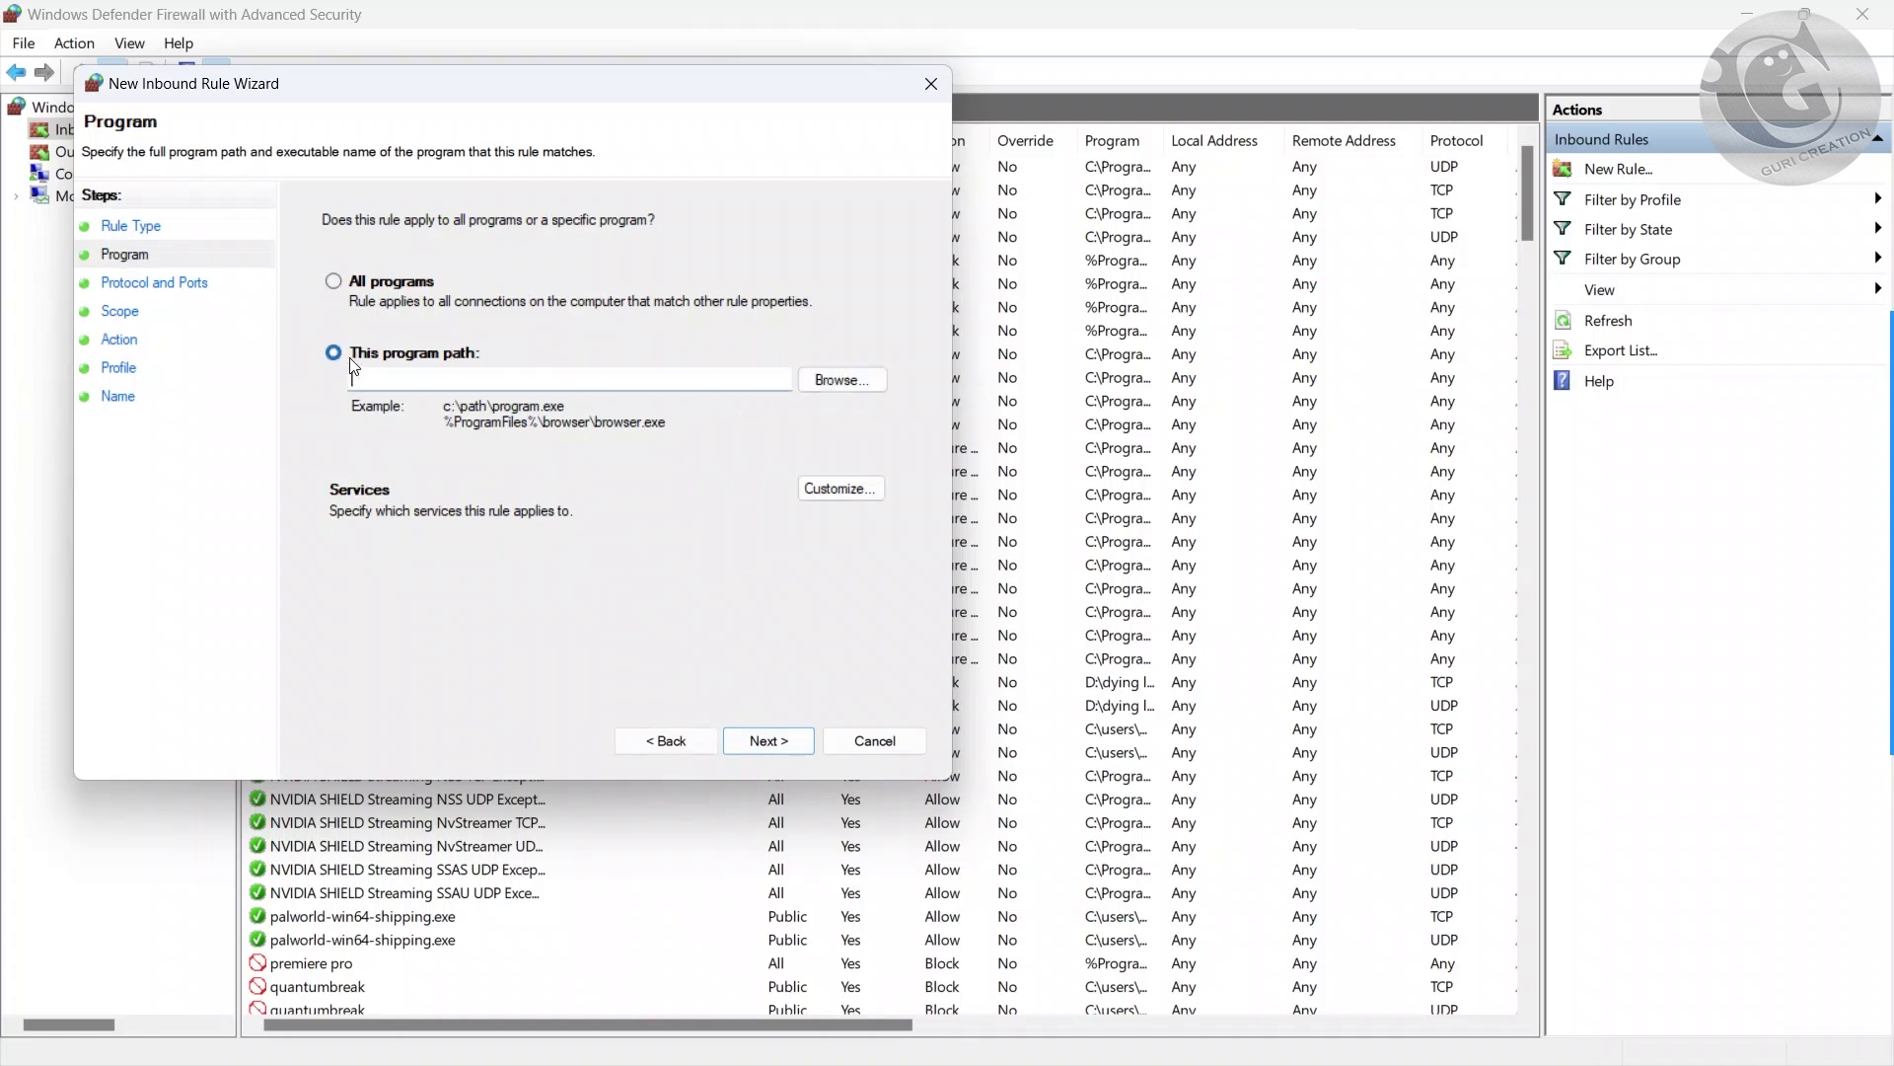
{"action": "left_click", "coordinate": [819, 389]}
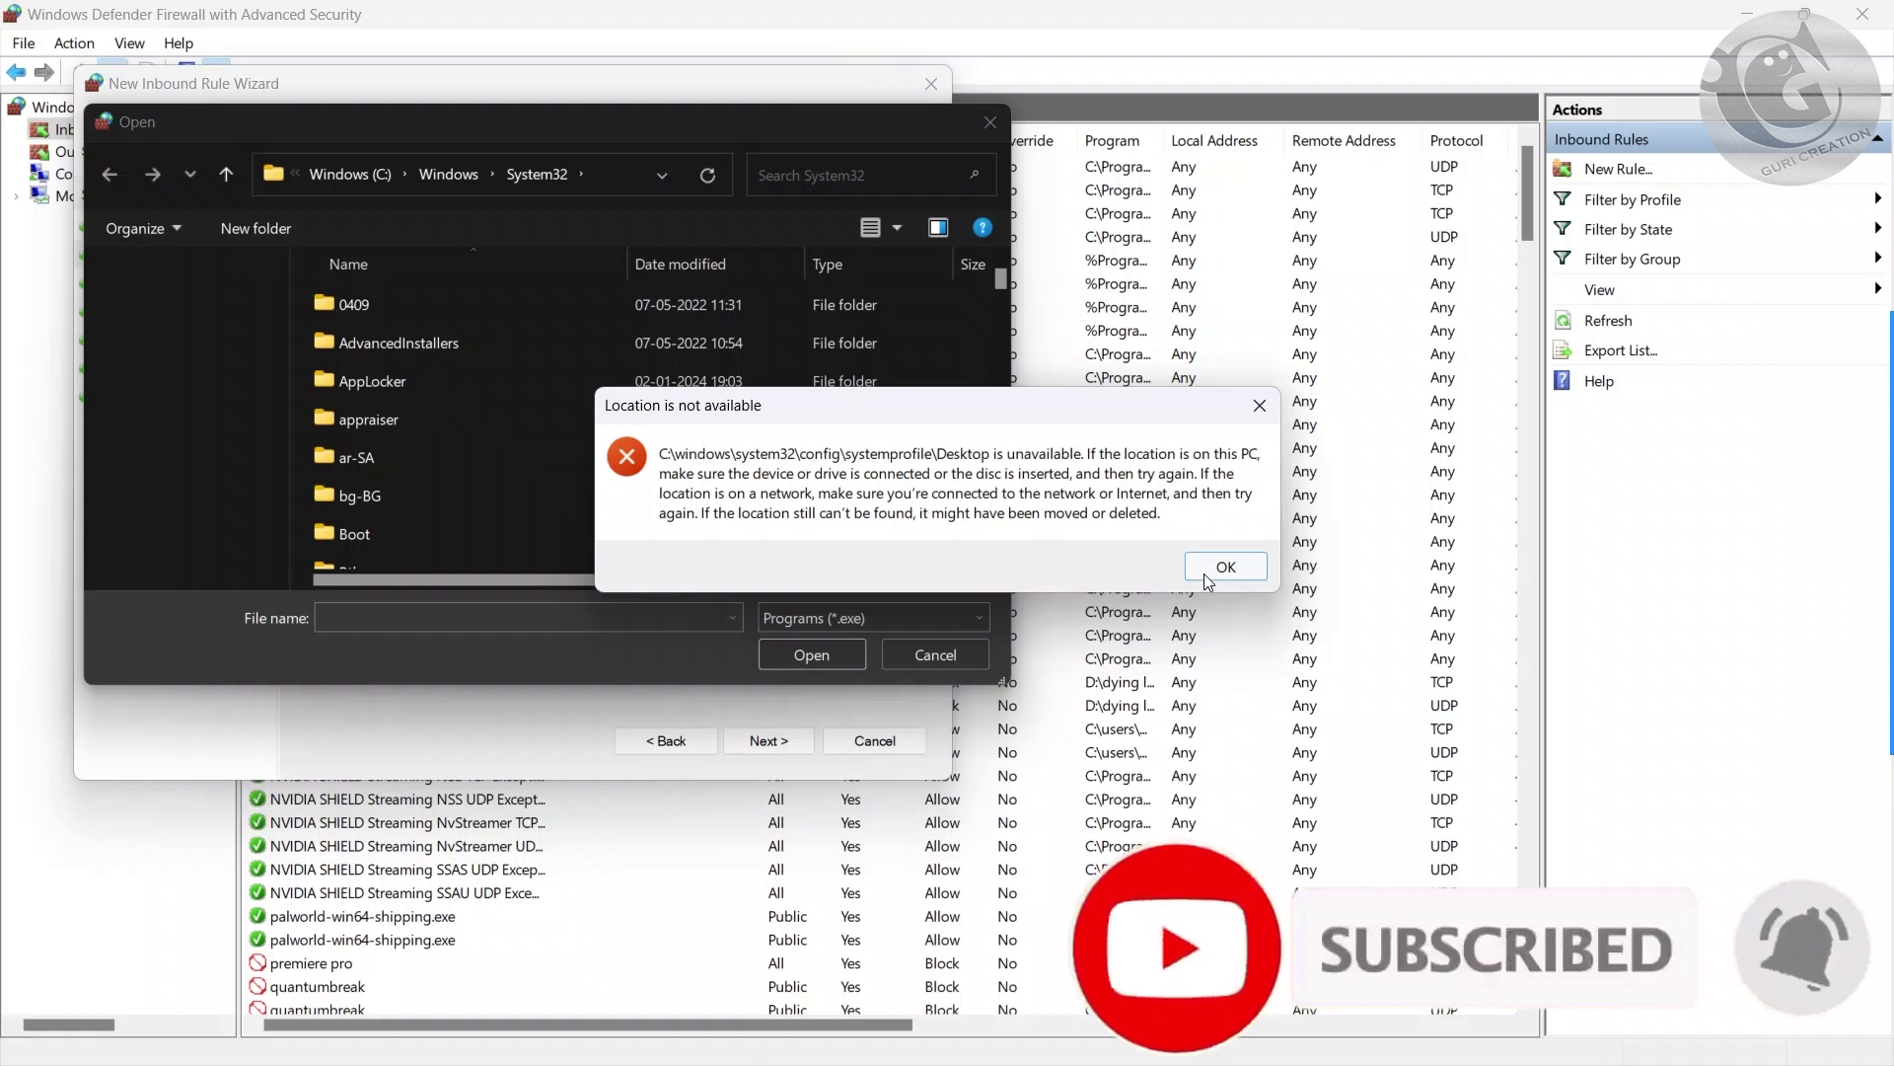
{"action": "left_click", "coordinate": [1210, 570]}
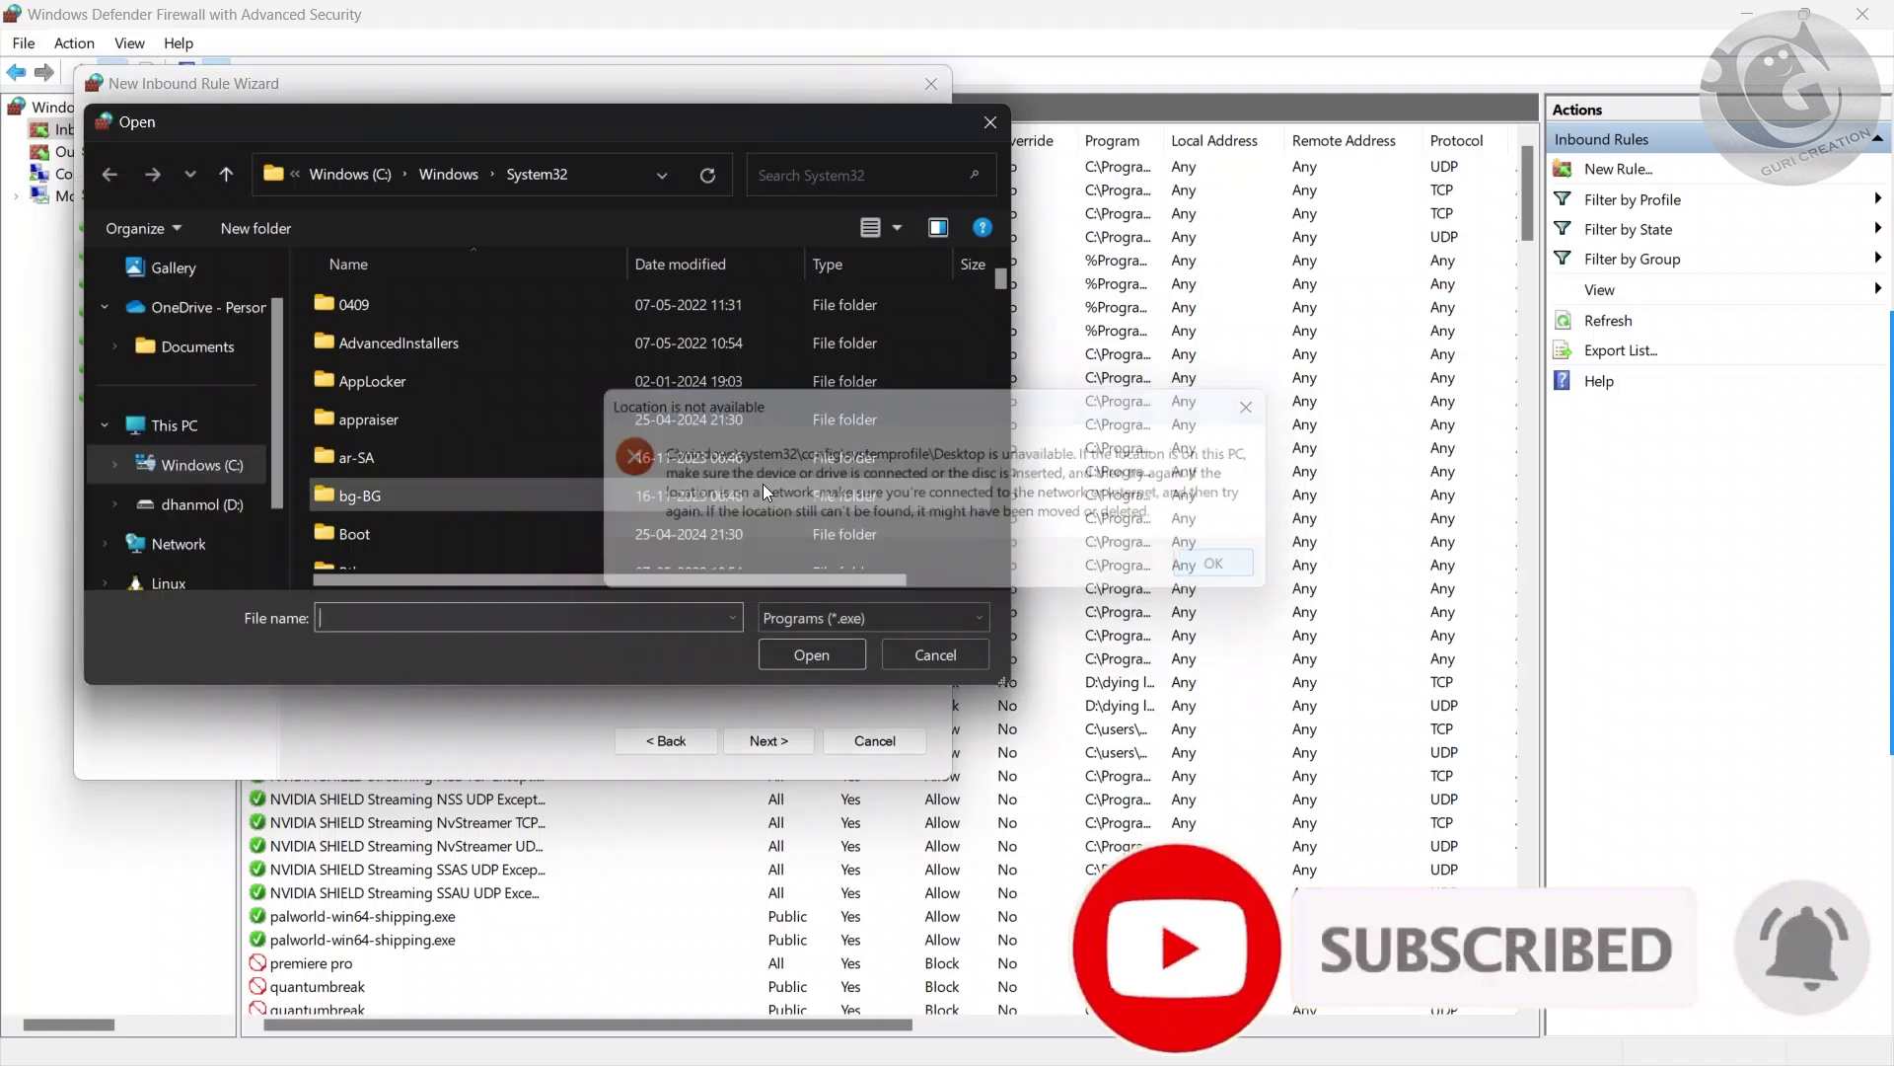
Browse C:\Program Files\Adobe\Adobe Photoshop 2023, then back up to the C: drive
{"action": "scroll", "coordinate": [116, 314], "scroll_direction": "up", "scroll_amount": 1}
{"action": "scroll", "coordinate": [158, 385], "scroll_direction": "down", "scroll_amount": 2}
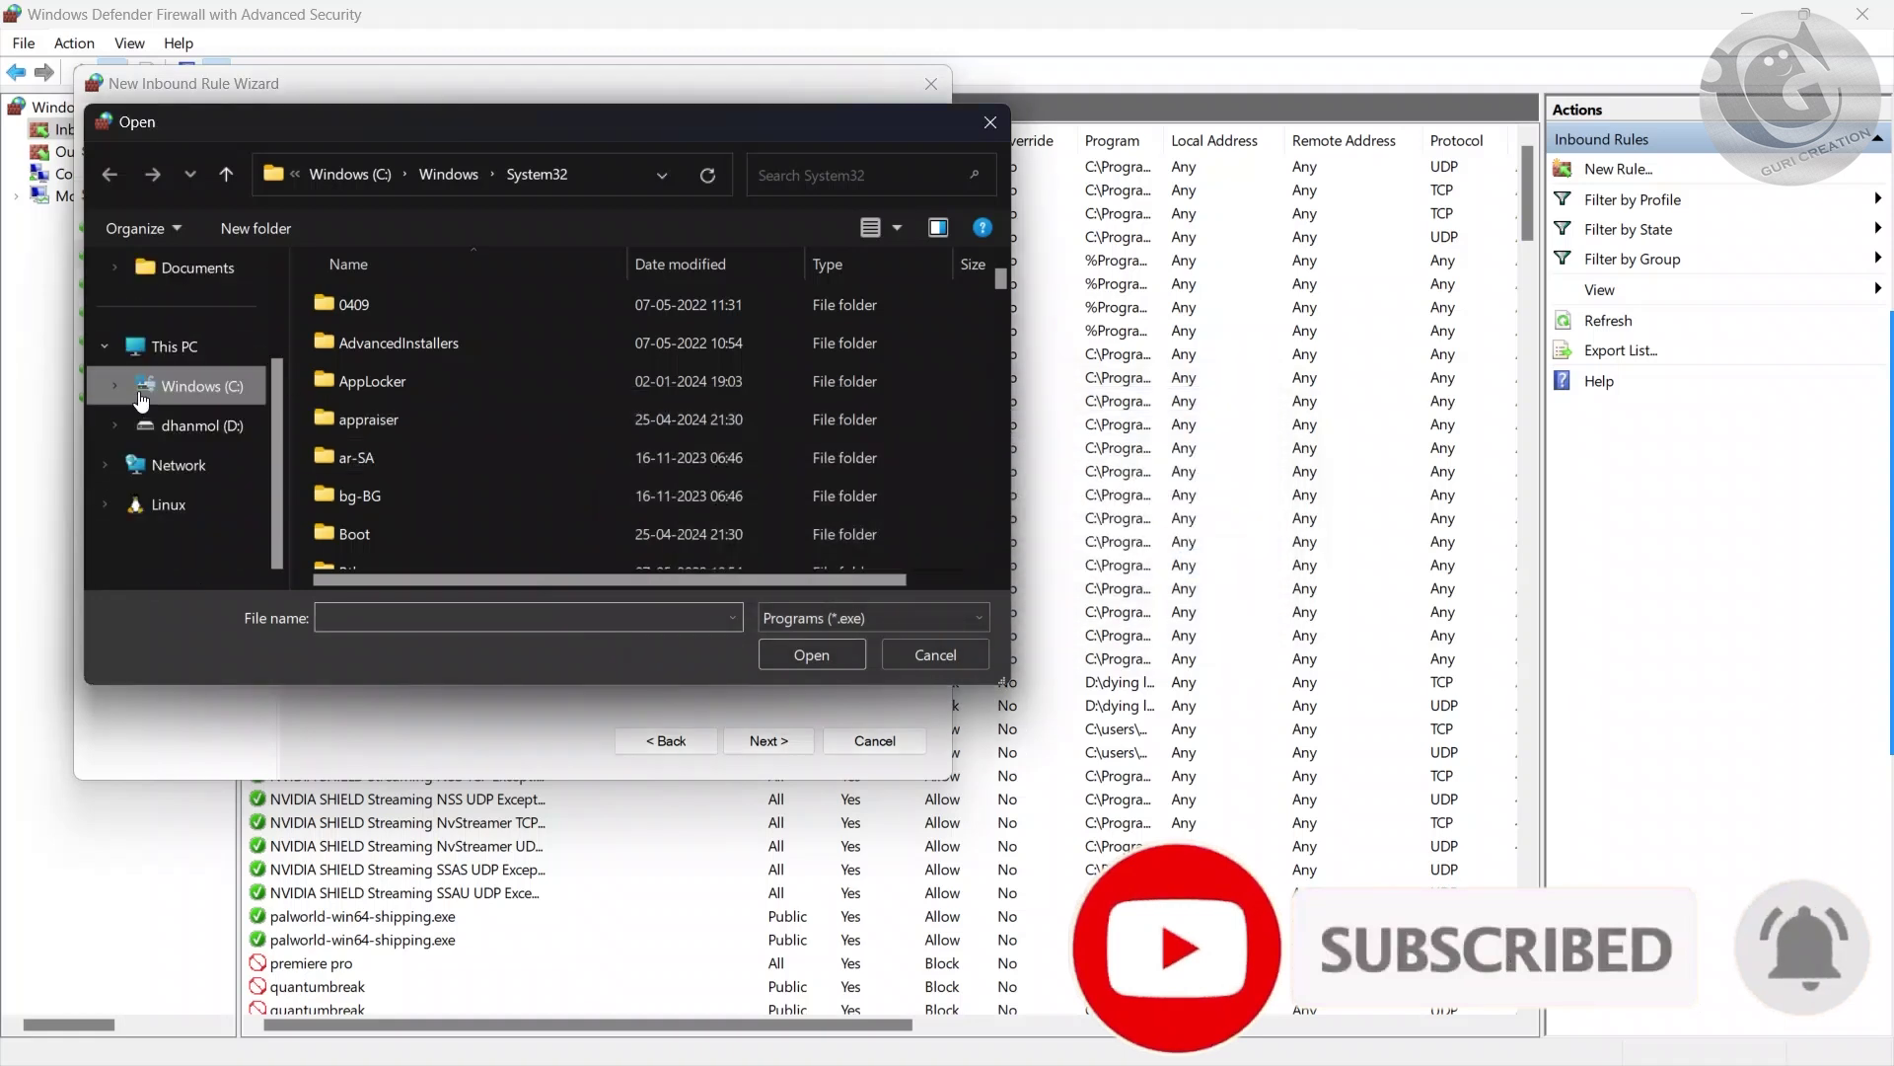
{"action": "left_click", "coordinate": [164, 393]}
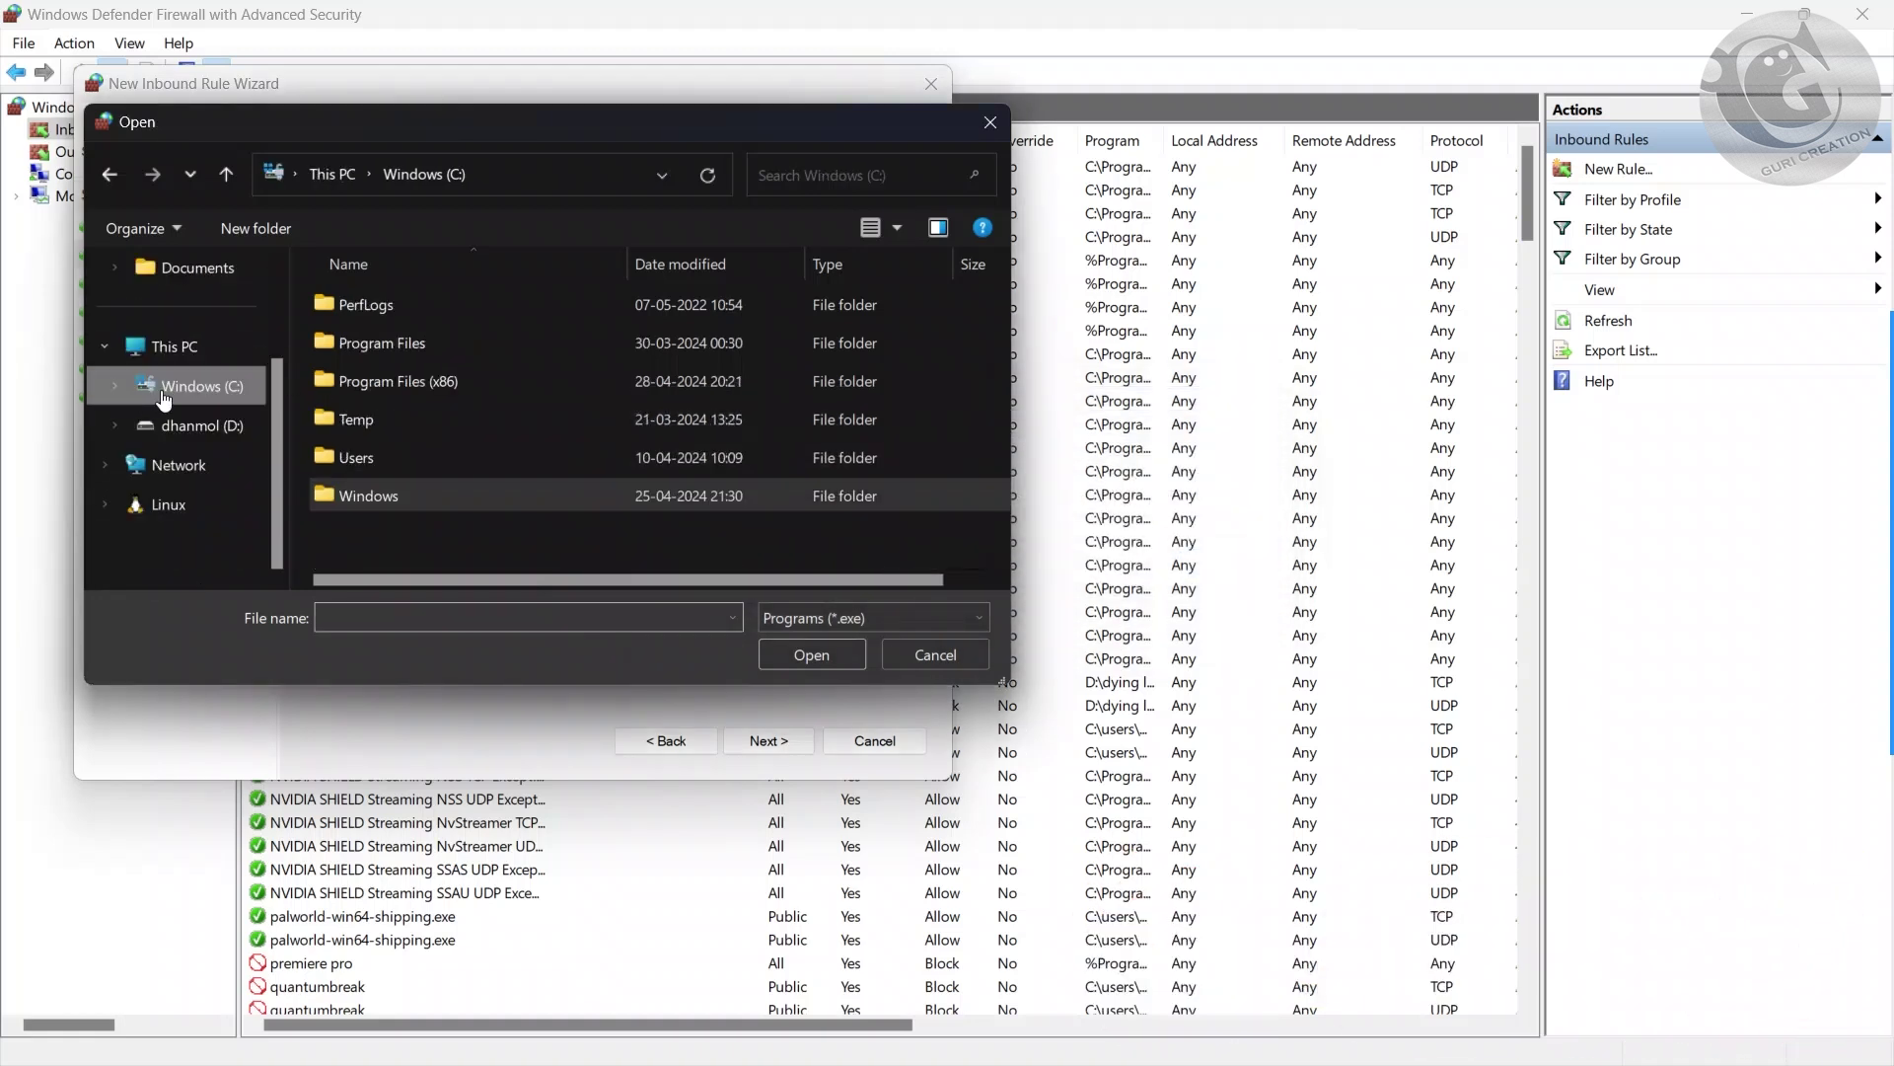
{"action": "double_click", "coordinate": [395, 343]}
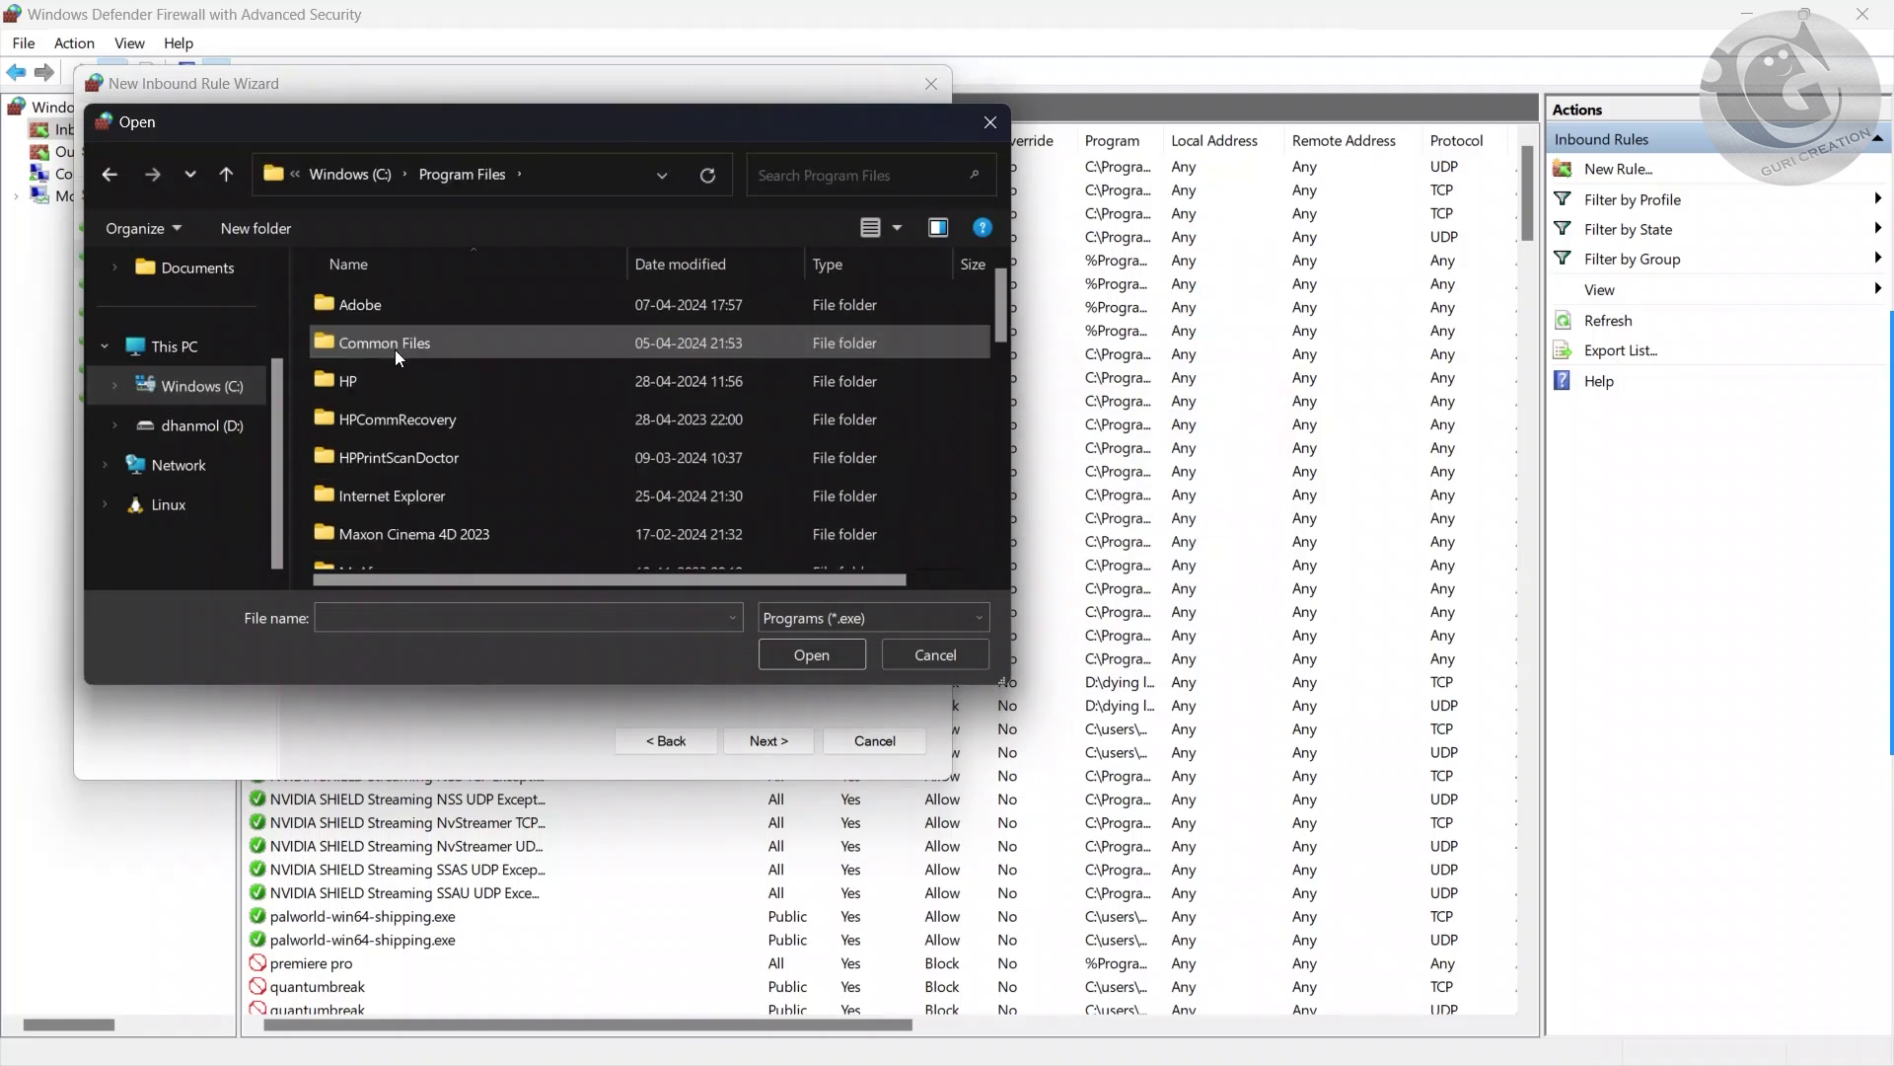
{"action": "double_click", "coordinate": [383, 317]}
{"action": "left_click", "coordinate": [382, 446]}
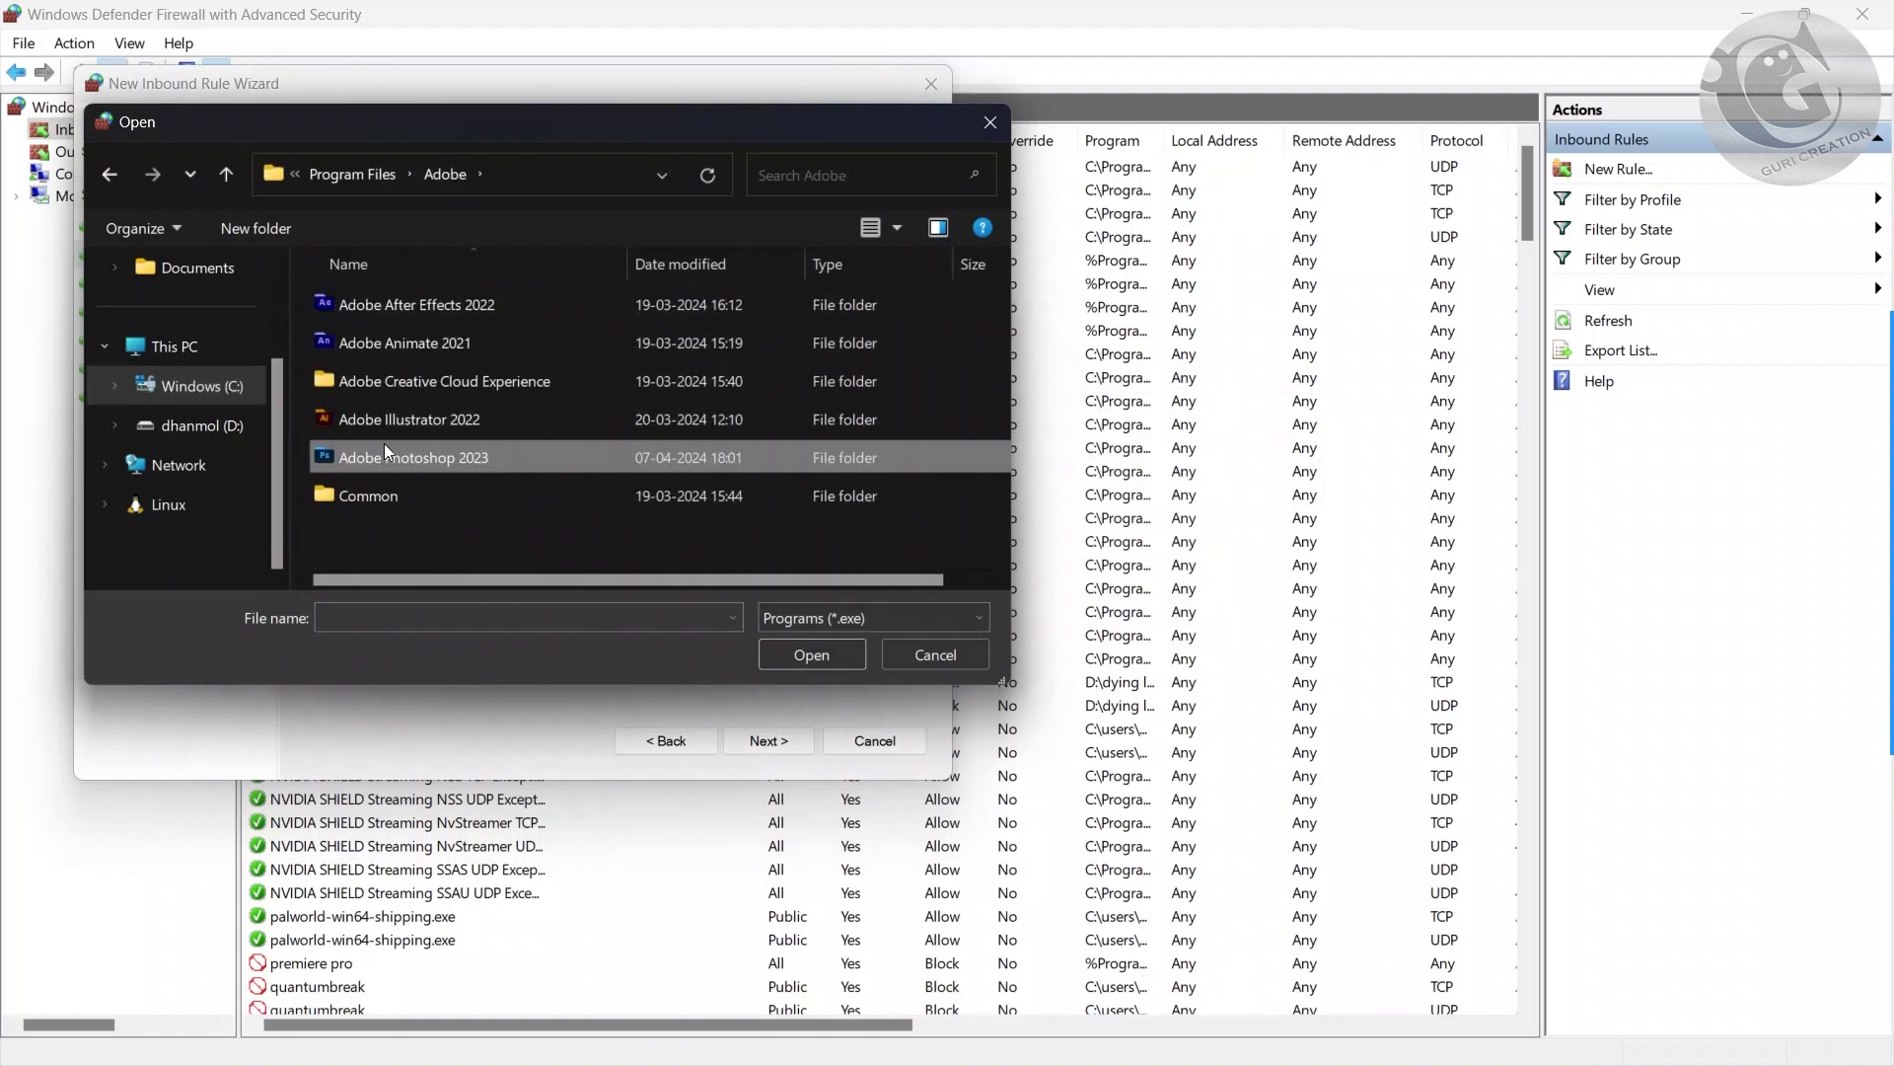
{"action": "left_click", "coordinate": [838, 642]}
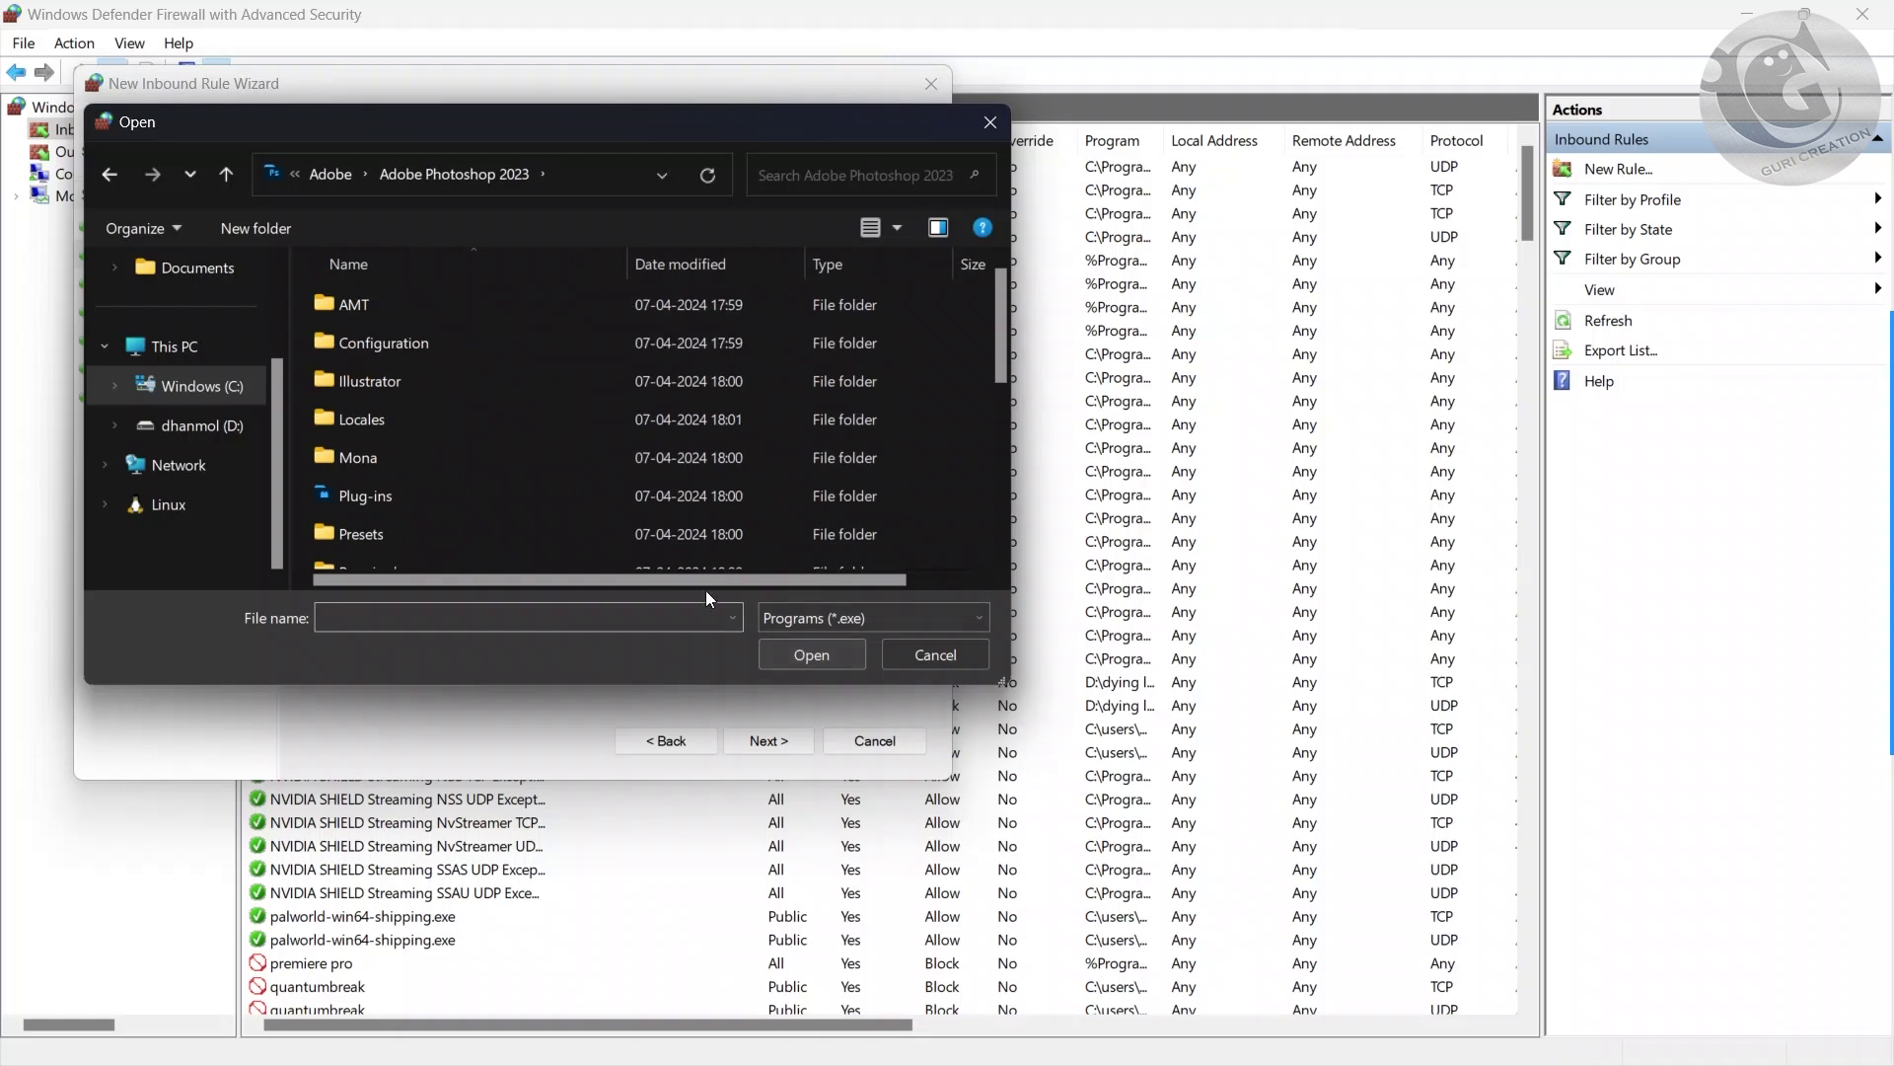
{"action": "scroll", "coordinate": [511, 494], "scroll_direction": "down", "scroll_amount": 5}
{"action": "scroll", "coordinate": [493, 493], "scroll_direction": "up", "scroll_amount": 5}
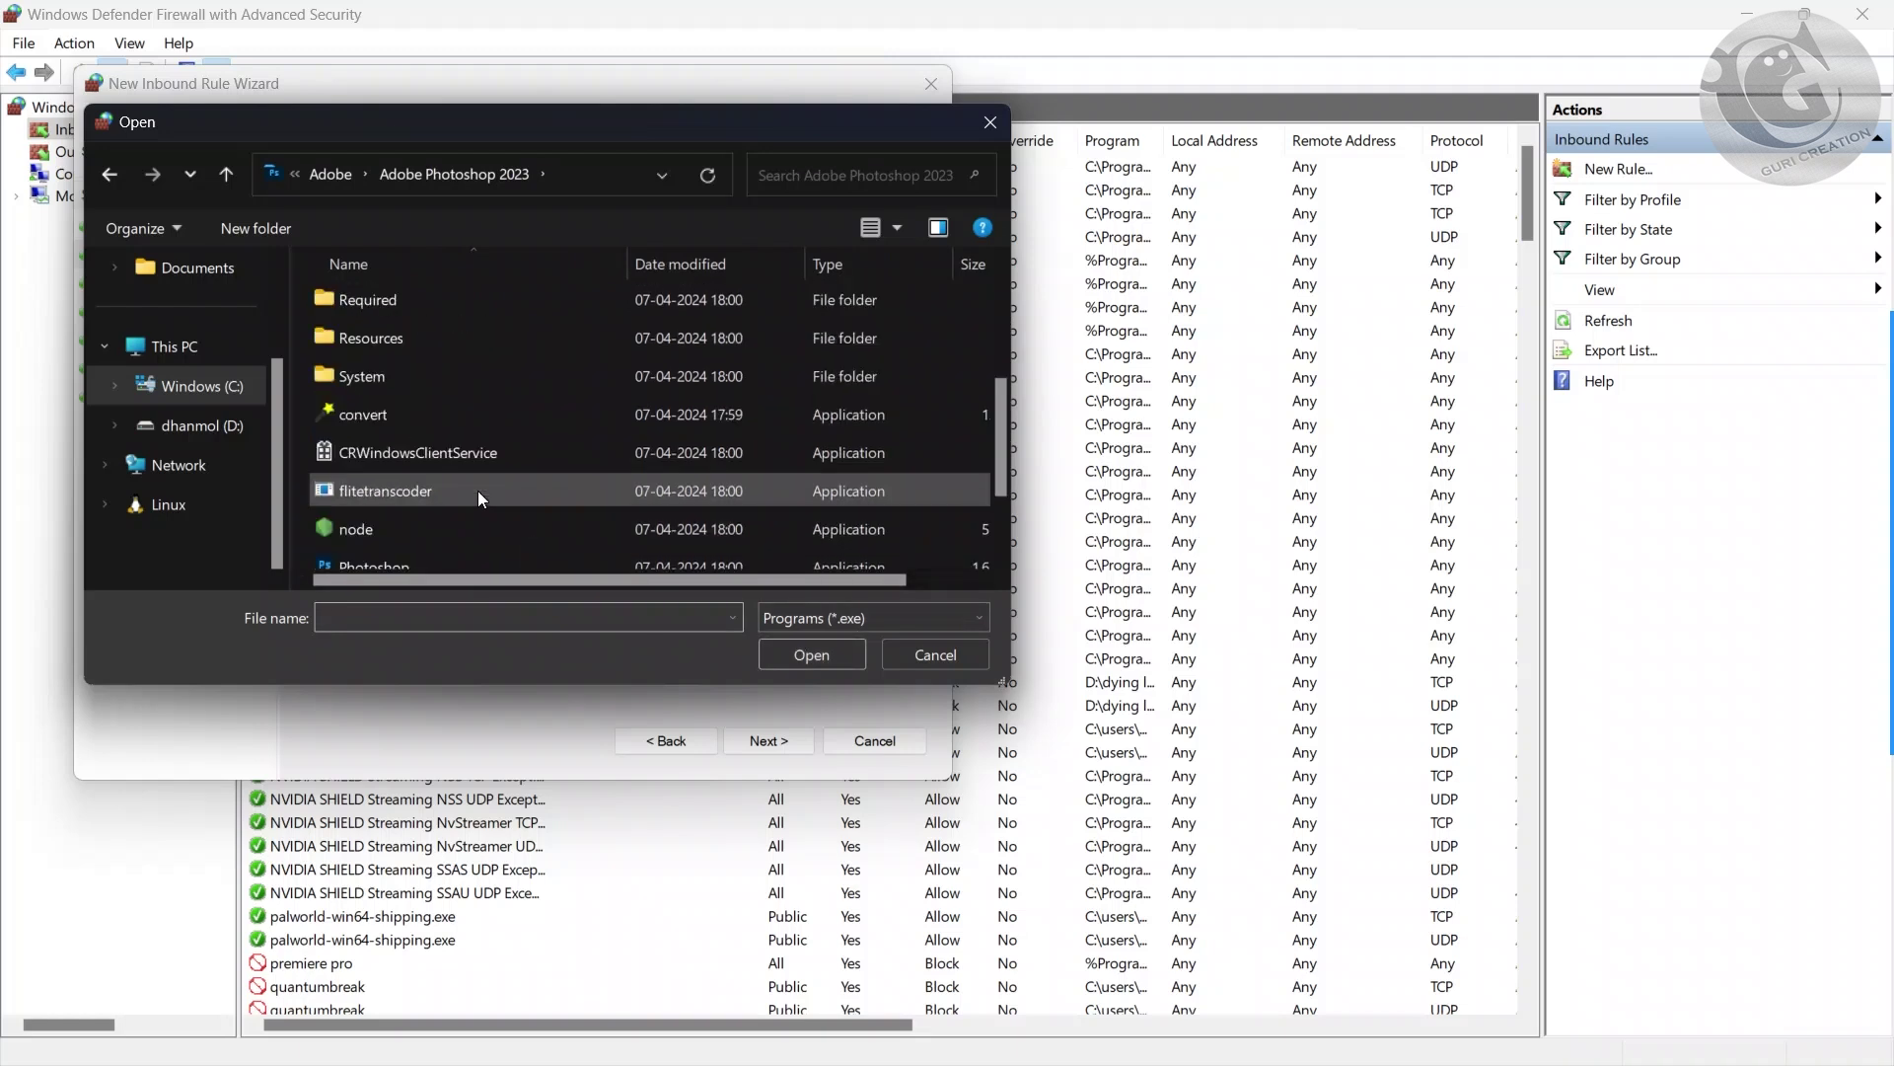
{"action": "left_click", "coordinate": [107, 187]}
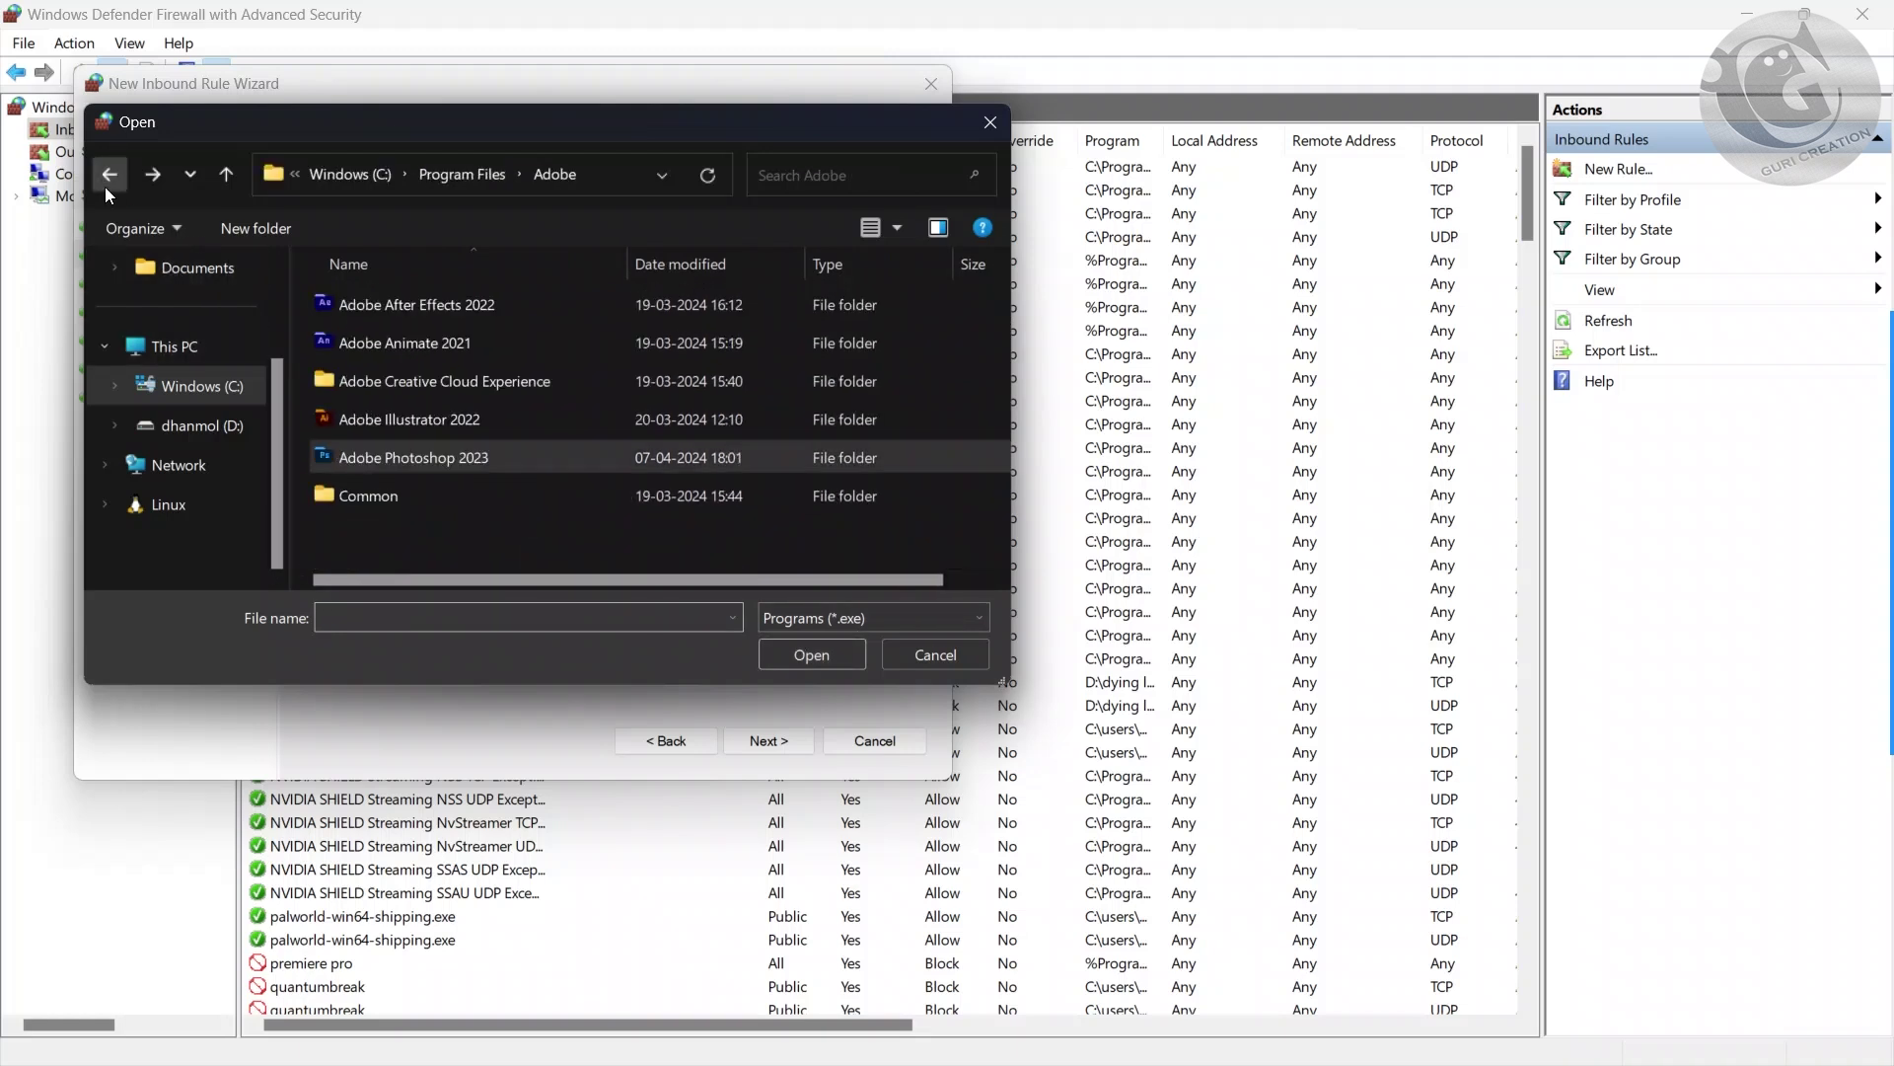
{"action": "left_click", "coordinate": [105, 187]}
{"action": "scroll", "coordinate": [367, 357], "scroll_direction": "down", "scroll_amount": 1}
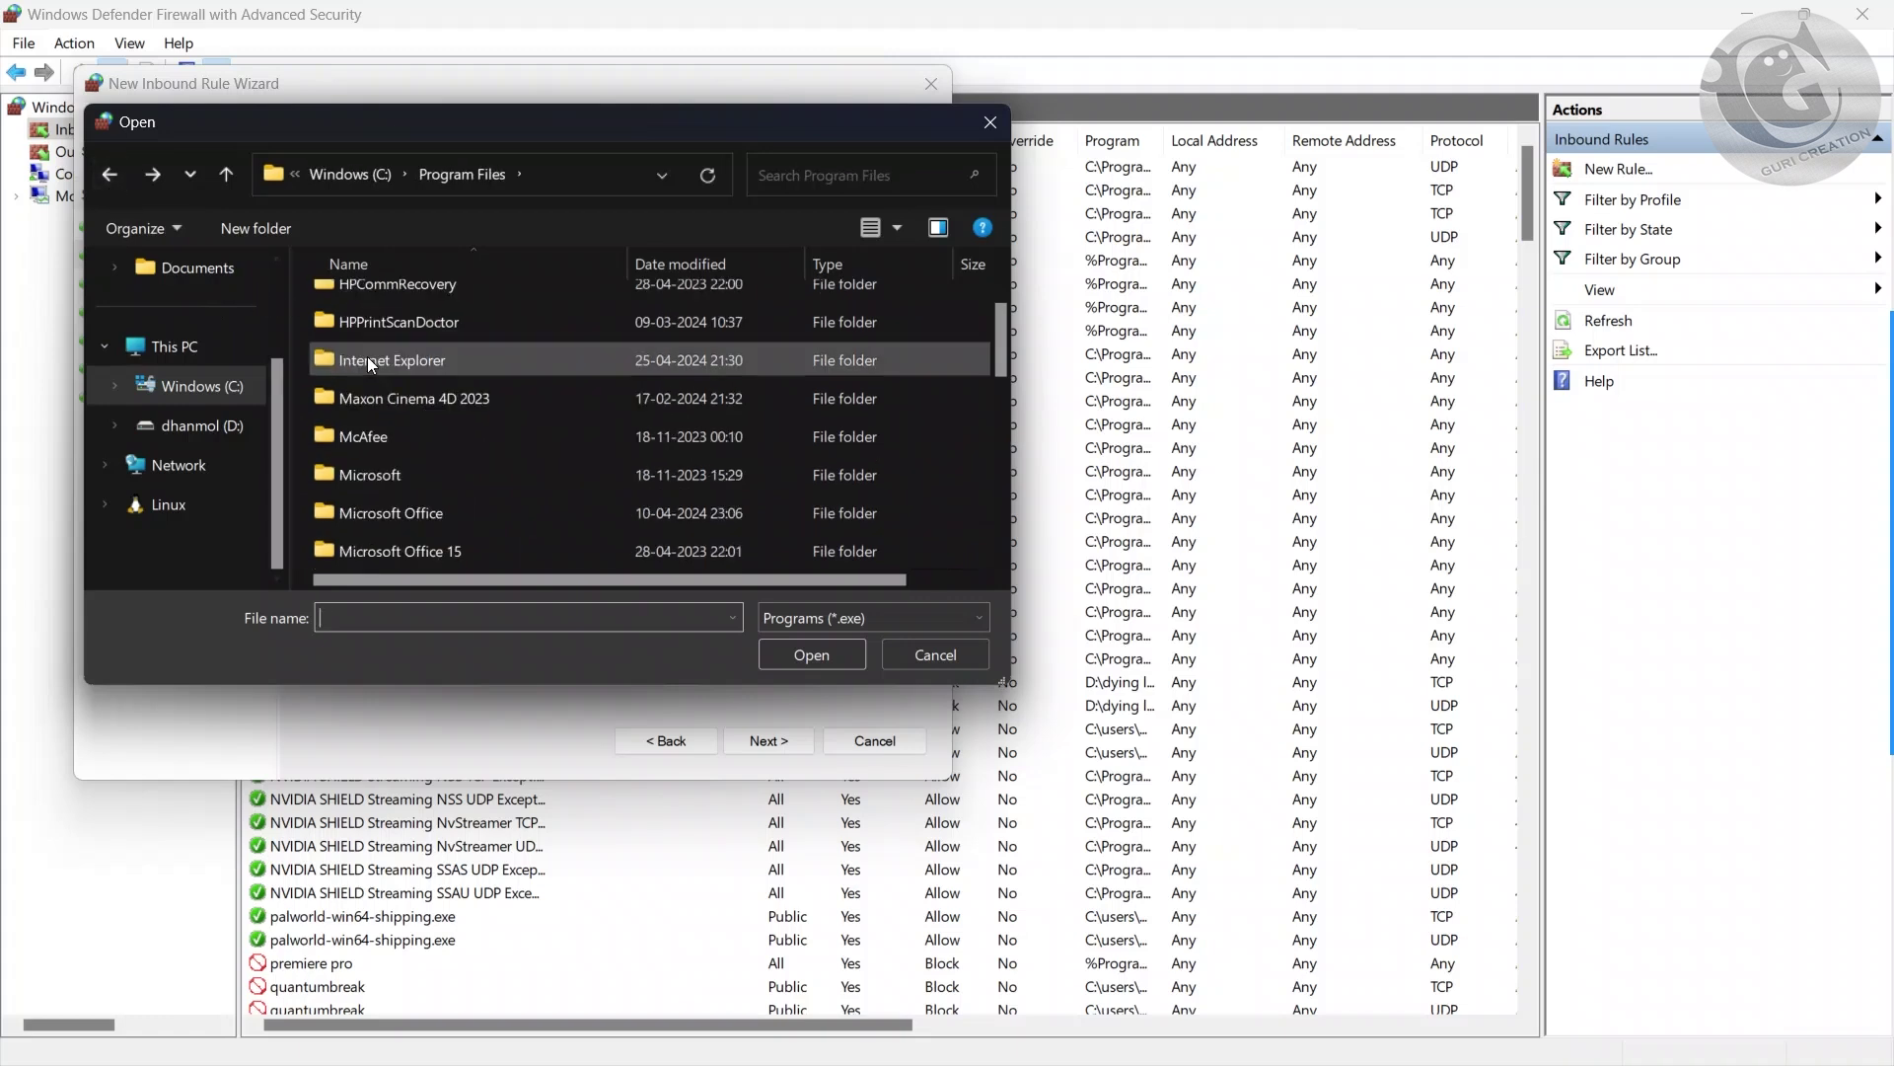
{"action": "left_click", "coordinate": [109, 175]}
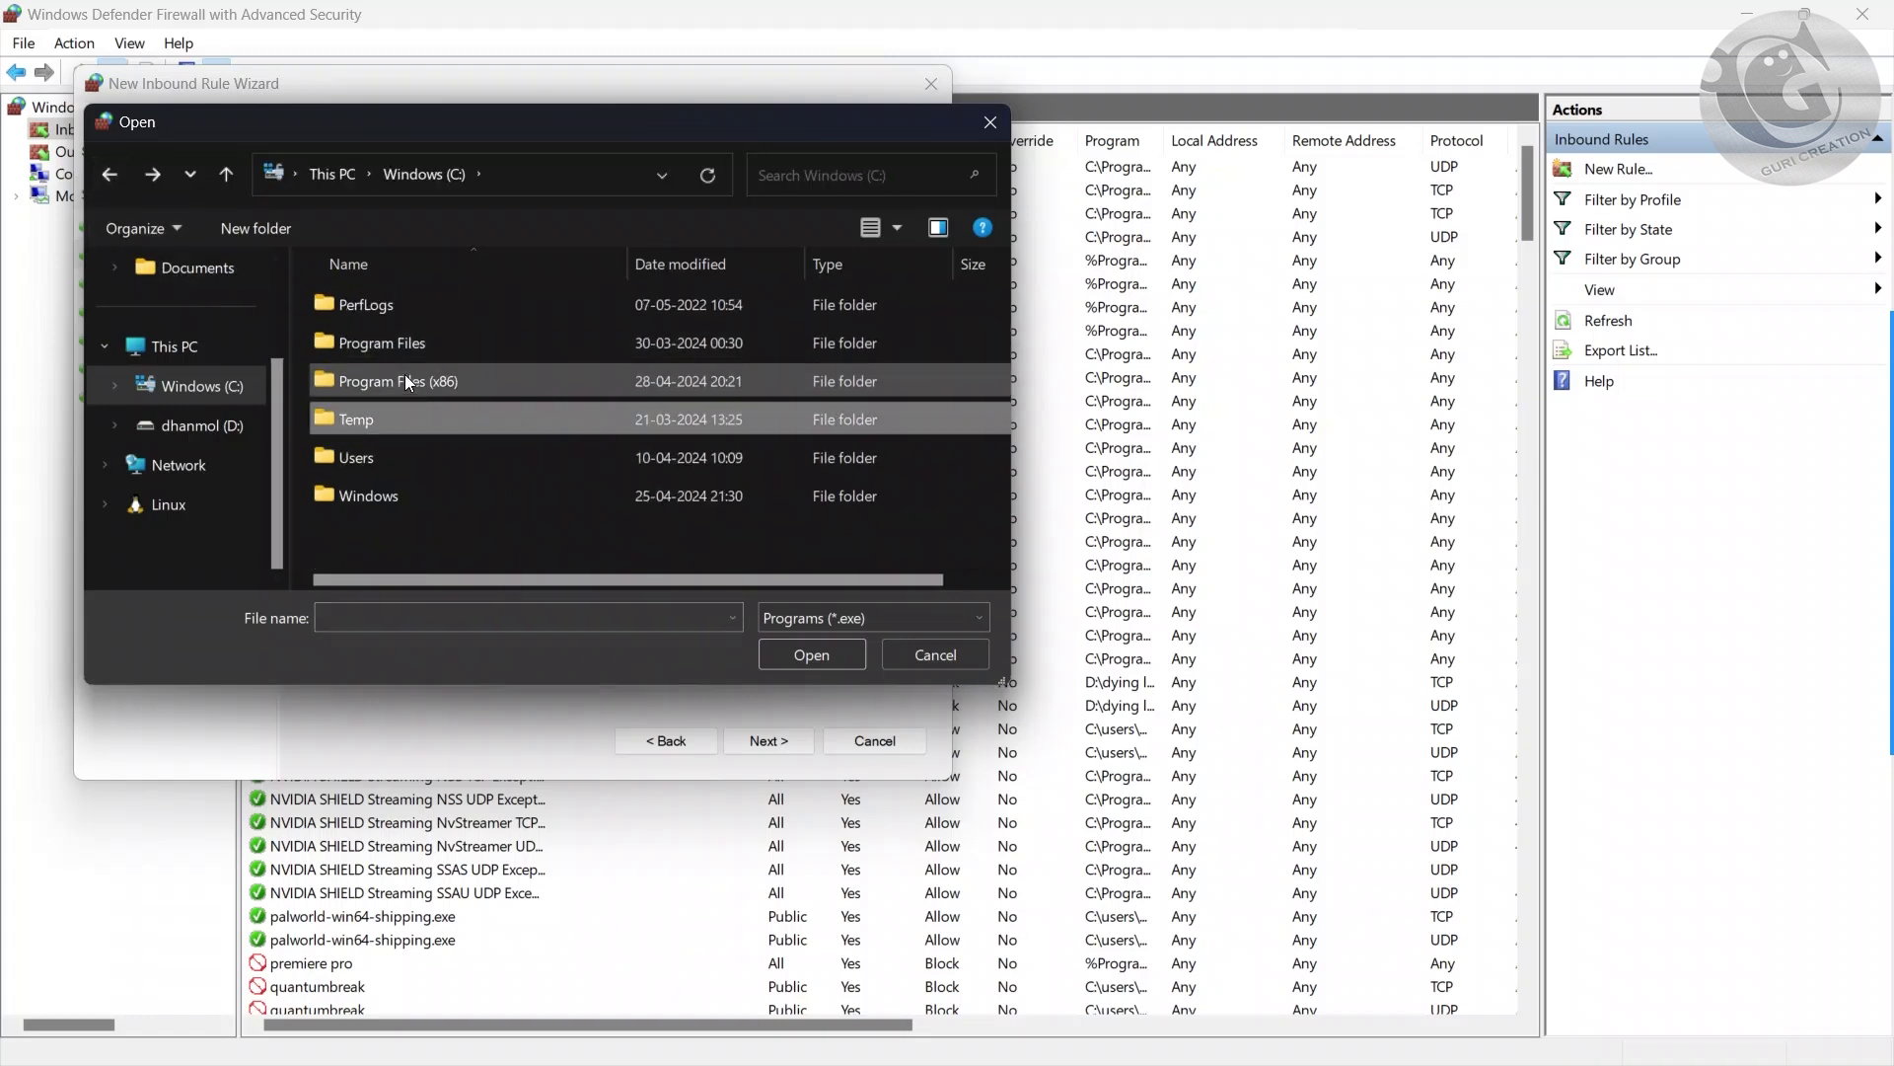
Look through the Adobe folders in Program Files (x86) for Photoshop
{"action": "double_click", "coordinate": [379, 381]}
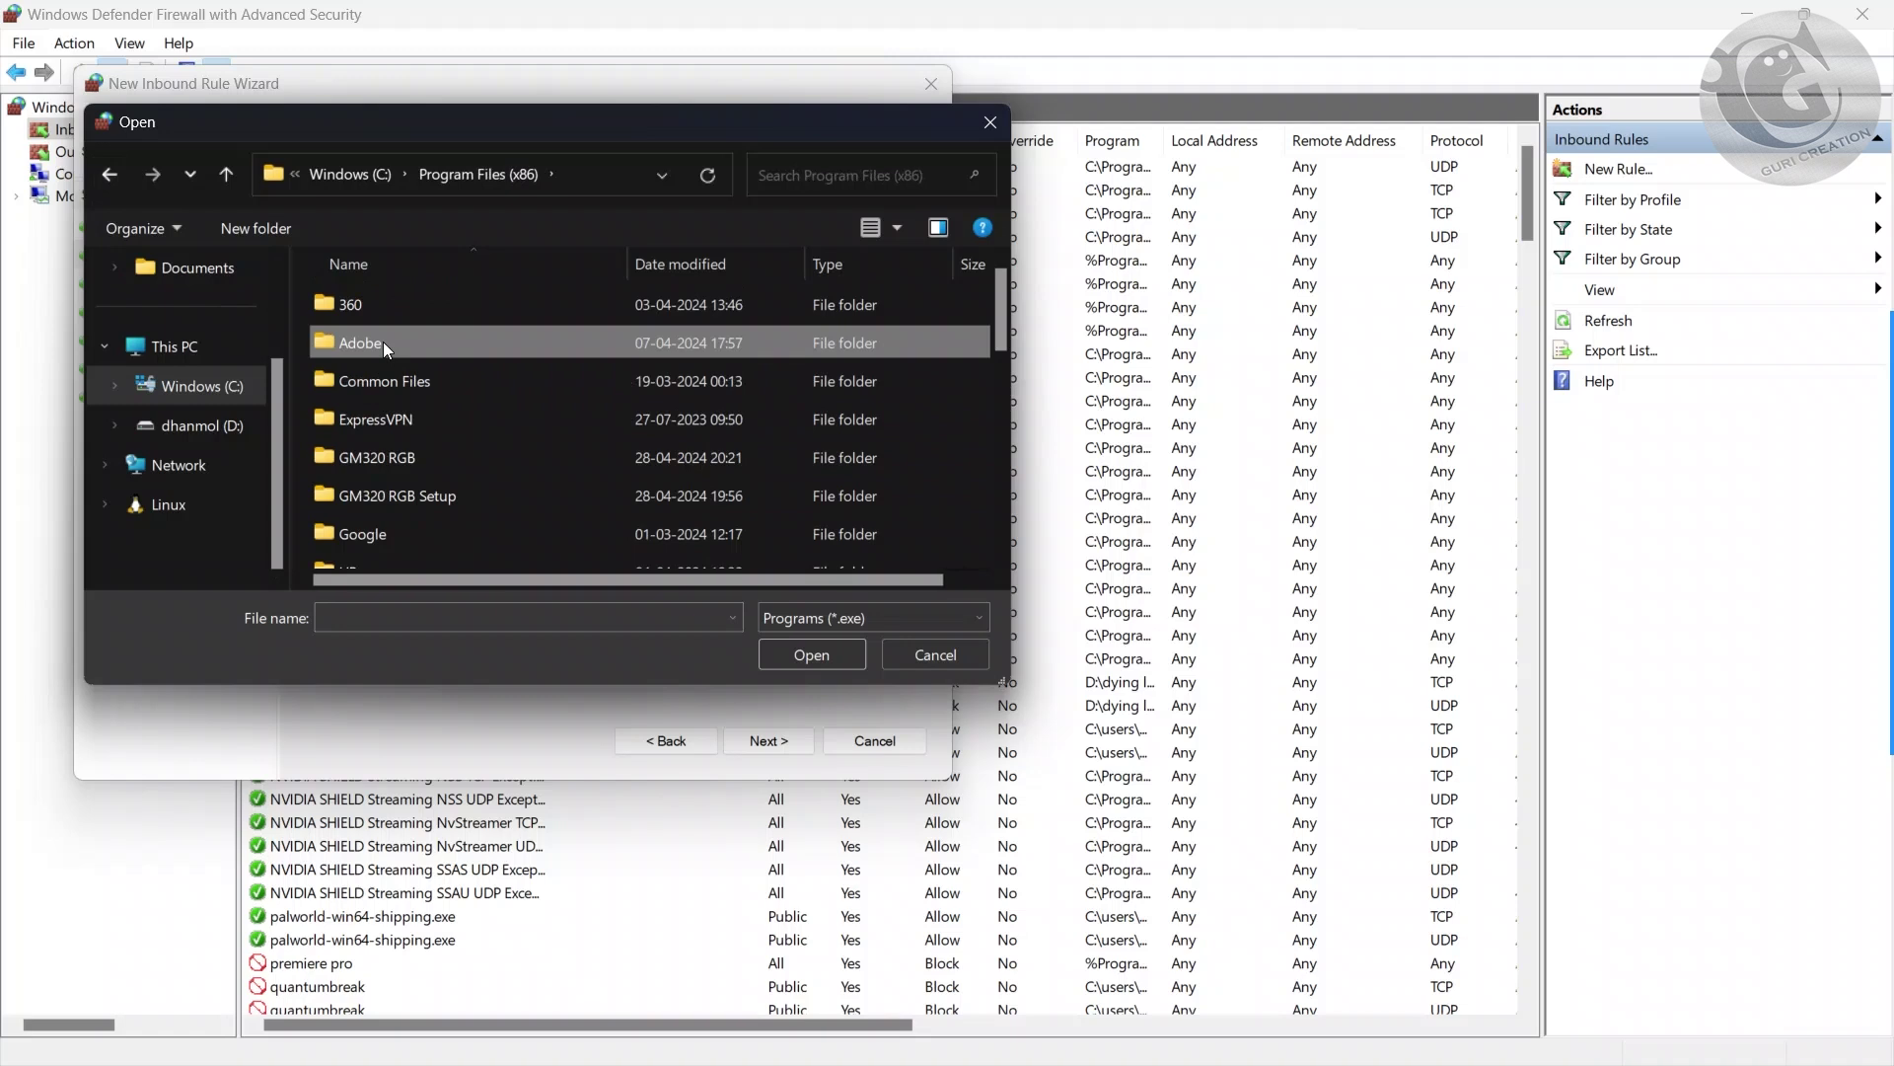
{"action": "double_click", "coordinate": [382, 341]}
{"action": "double_click", "coordinate": [382, 306]}
{"action": "left_click", "coordinate": [109, 175]}
{"action": "double_click", "coordinate": [387, 342]}
{"action": "left_click", "coordinate": [110, 175]}
{"action": "left_click", "coordinate": [110, 175]}
{"action": "left_click", "coordinate": [109, 175]}
Select Photoshop.exe in Program Files\Adobe\Adobe Photoshop 2023 as the rule's program
{"action": "double_click", "coordinate": [365, 342]}
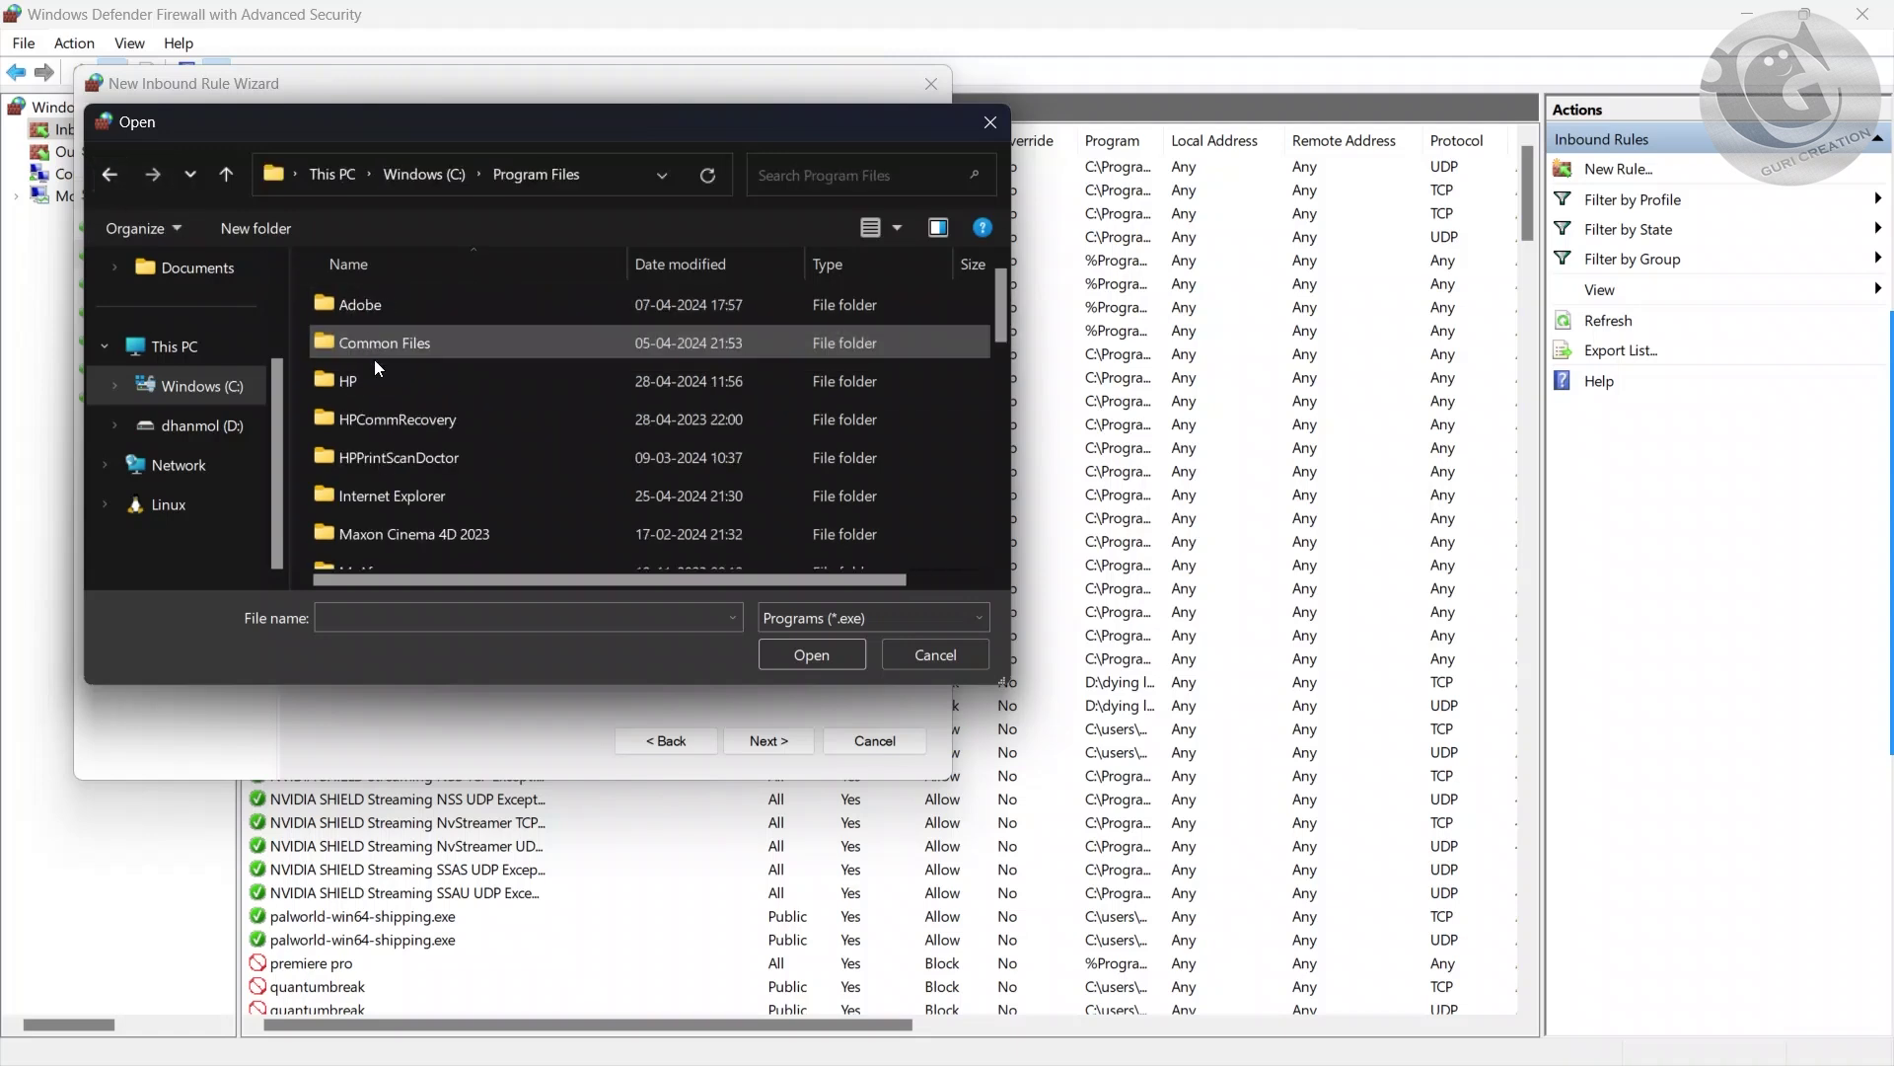
{"action": "double_click", "coordinate": [370, 305]}
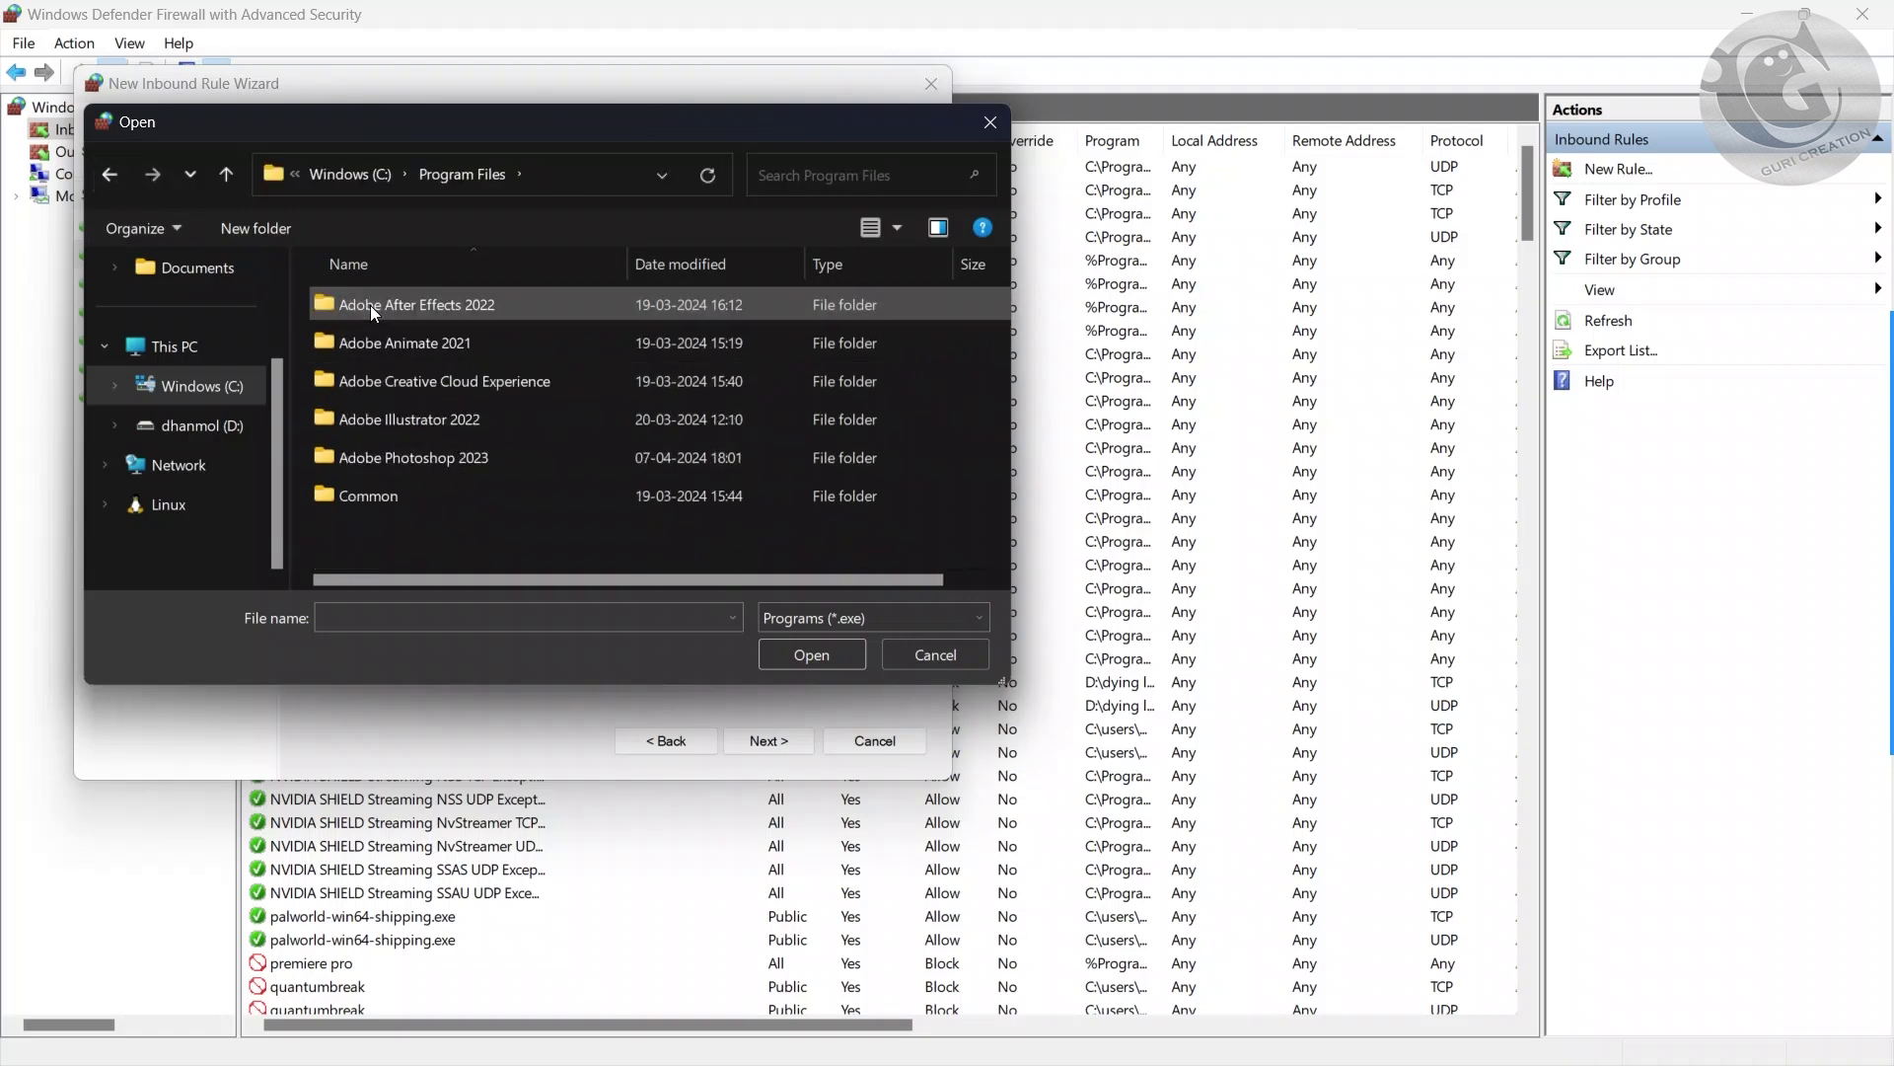
{"action": "left_click", "coordinate": [357, 454]}
{"action": "left_click", "coordinate": [811, 655]}
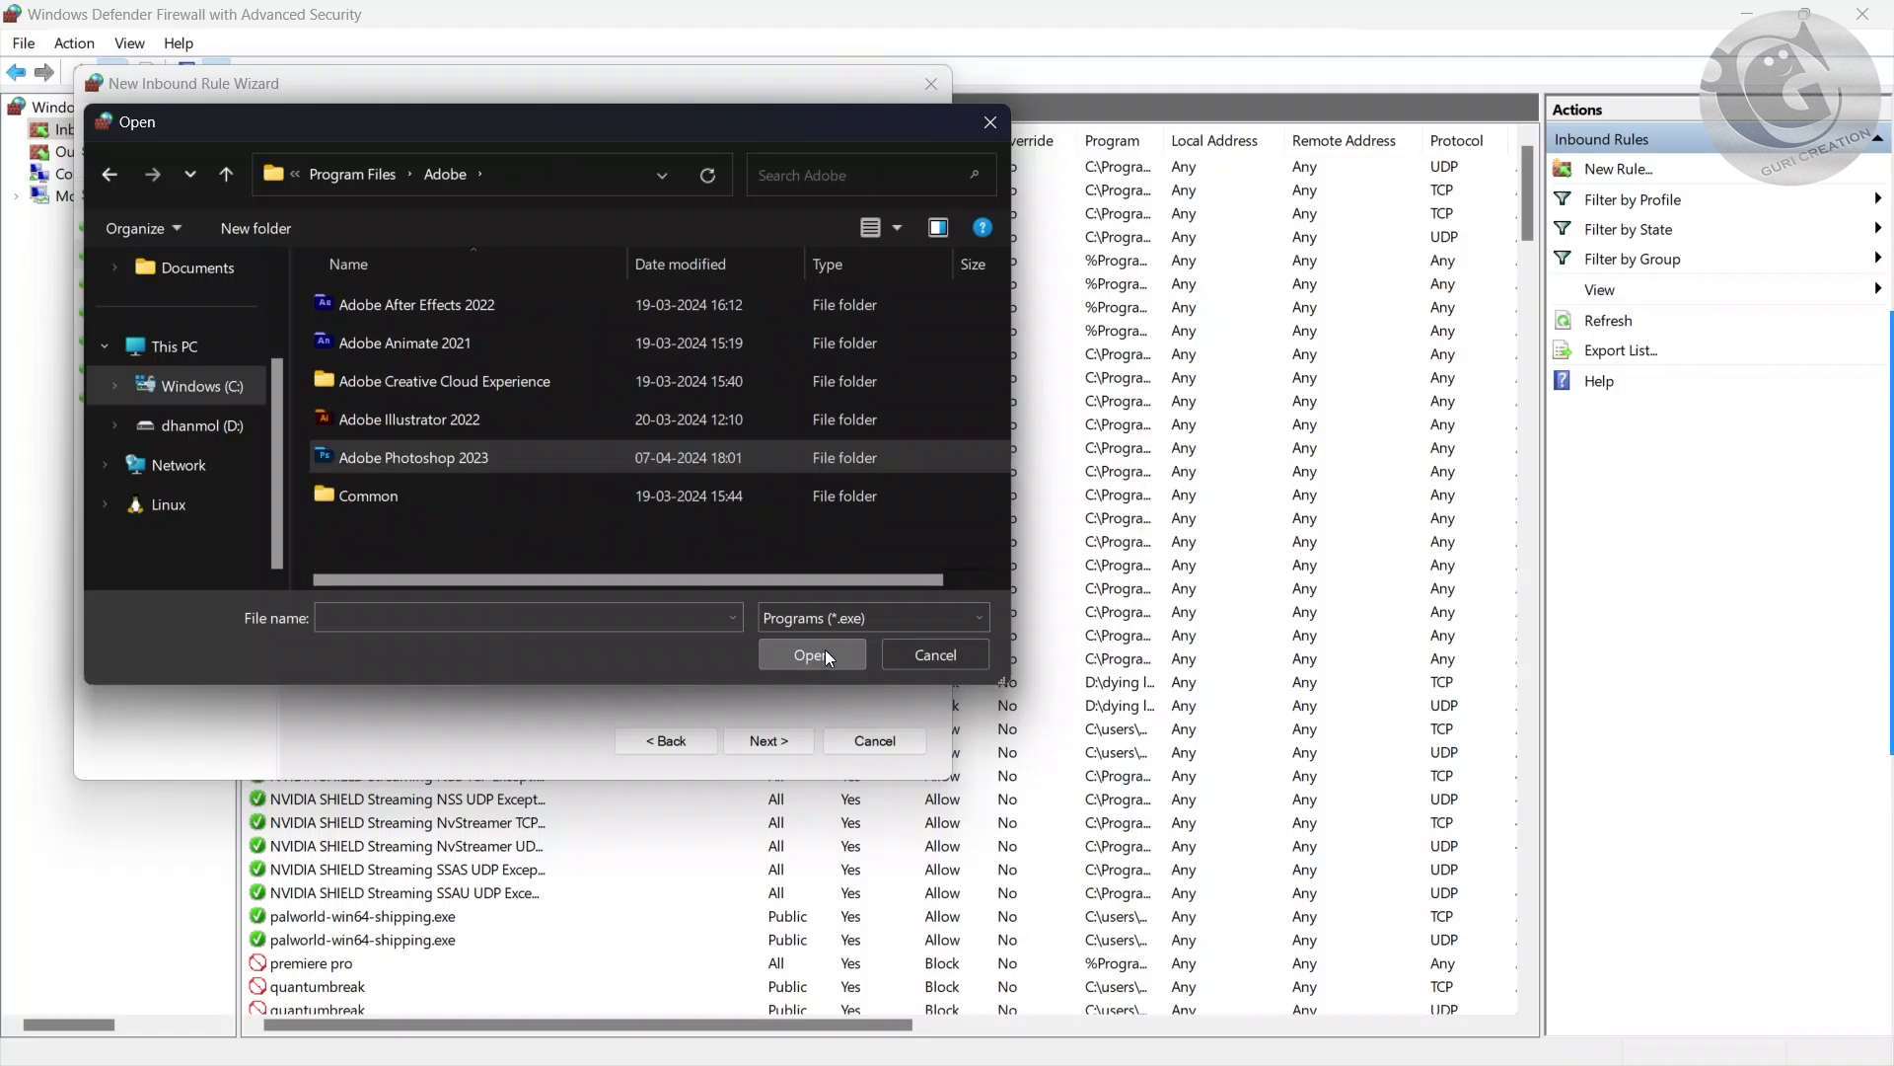
{"action": "scroll", "coordinate": [499, 513], "scroll_direction": "down", "scroll_amount": 5}
{"action": "left_click", "coordinate": [415, 439]}
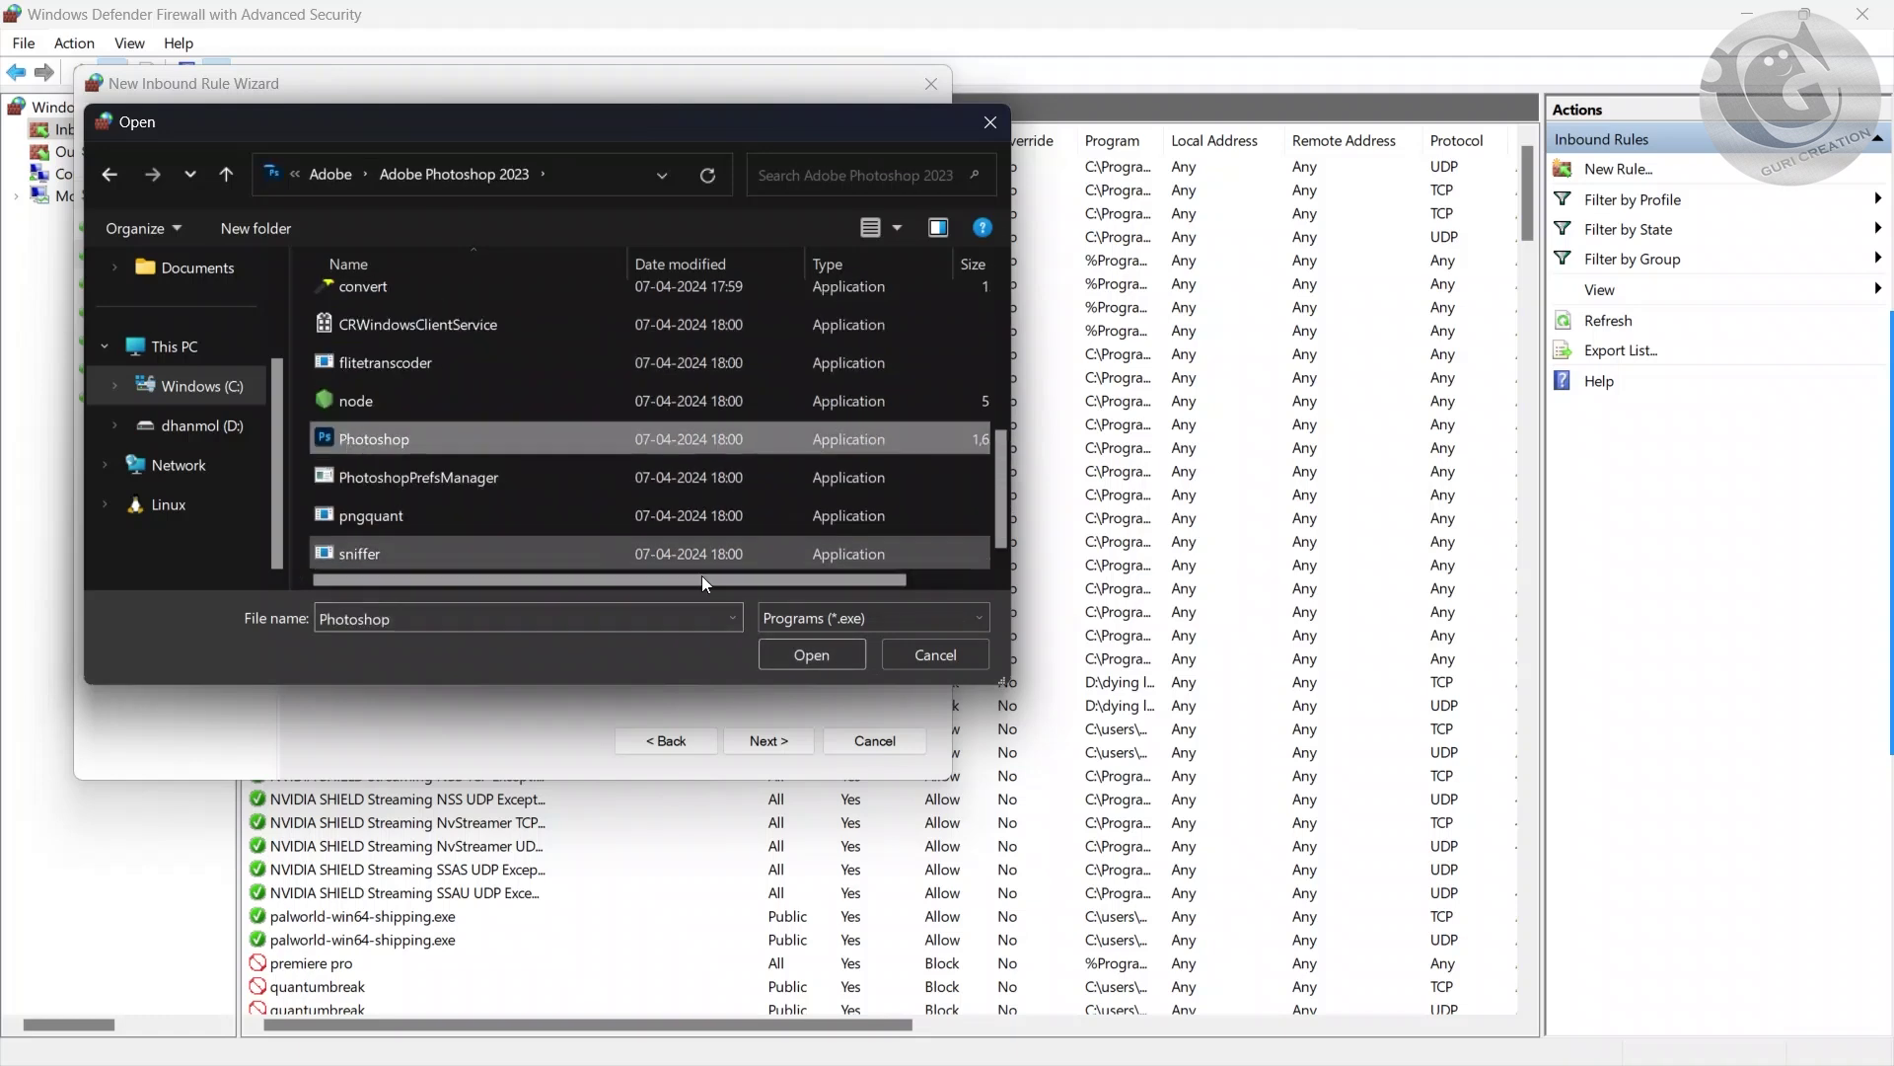
{"action": "left_click", "coordinate": [809, 655]}
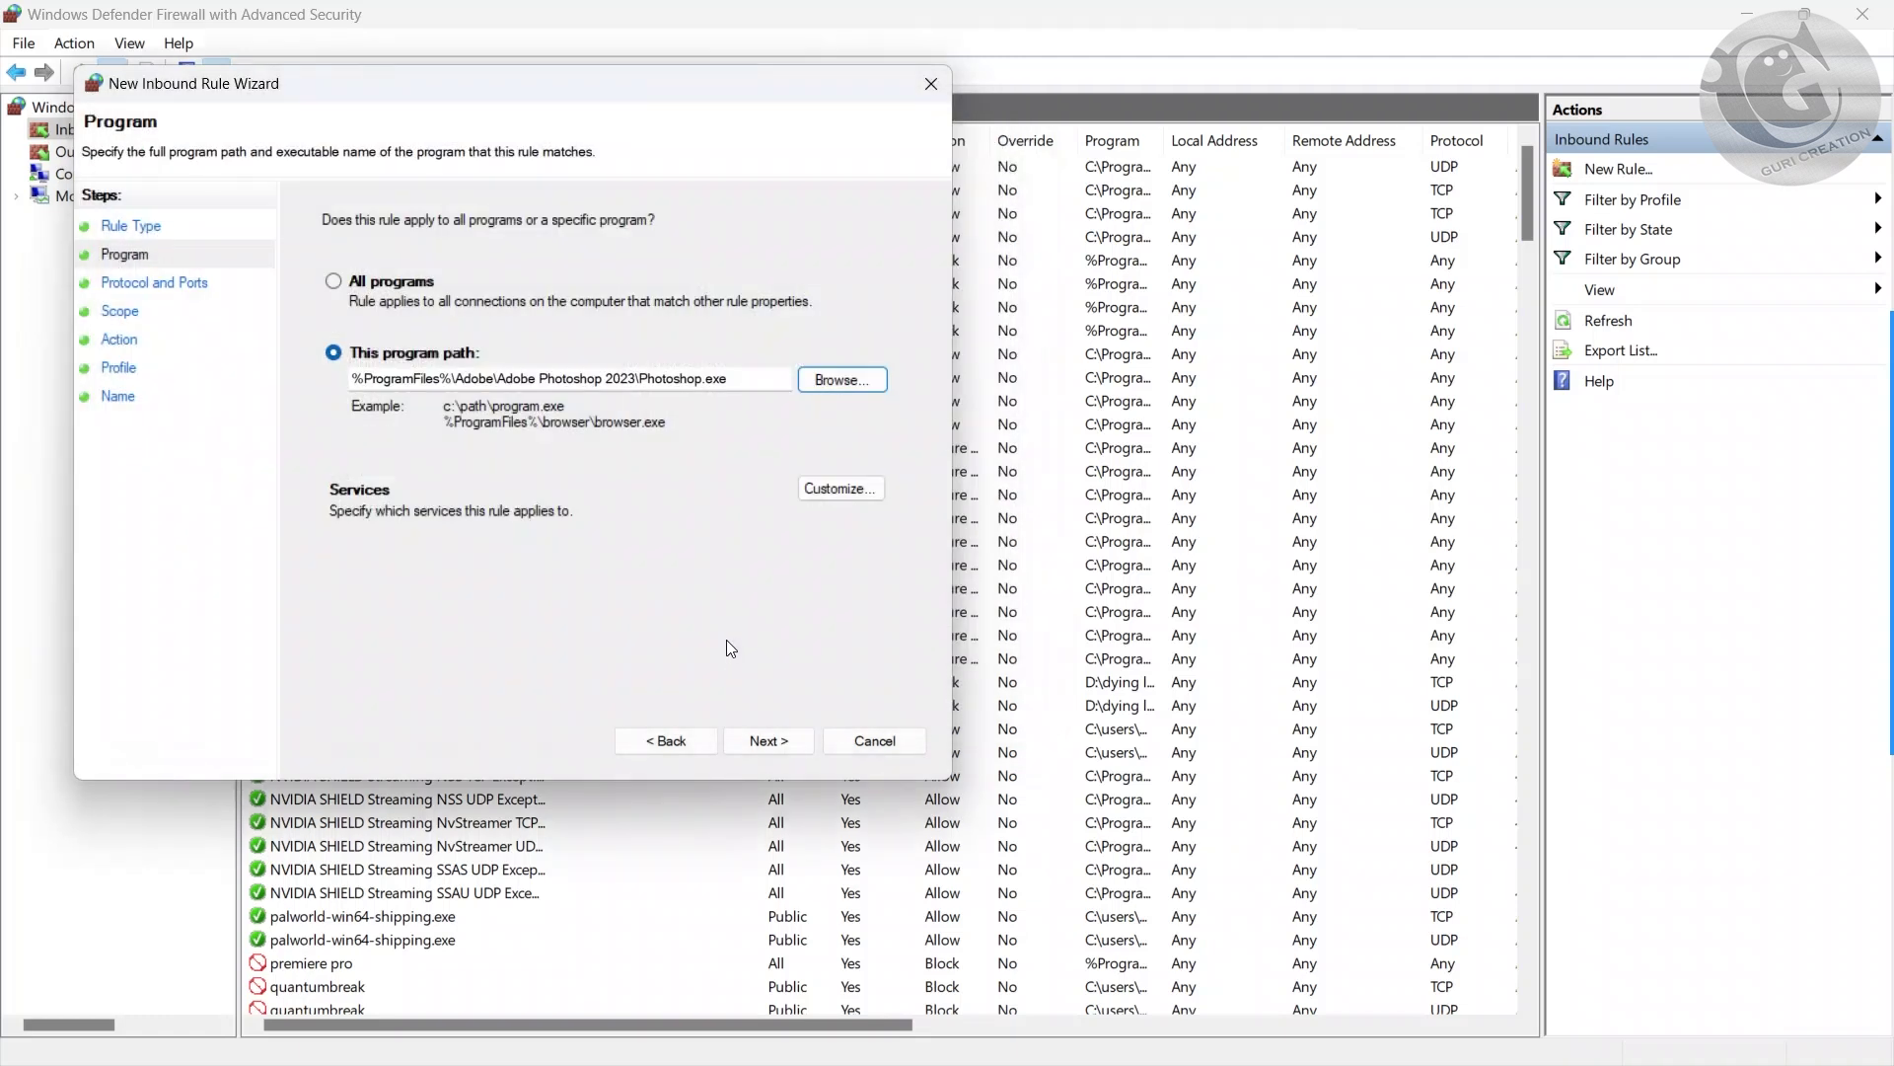
Finish the inbound rule as Block the connection, all profiles, named 'adobe photoshop'
{"action": "left_click", "coordinate": [771, 740]}
{"action": "left_click", "coordinate": [750, 742]}
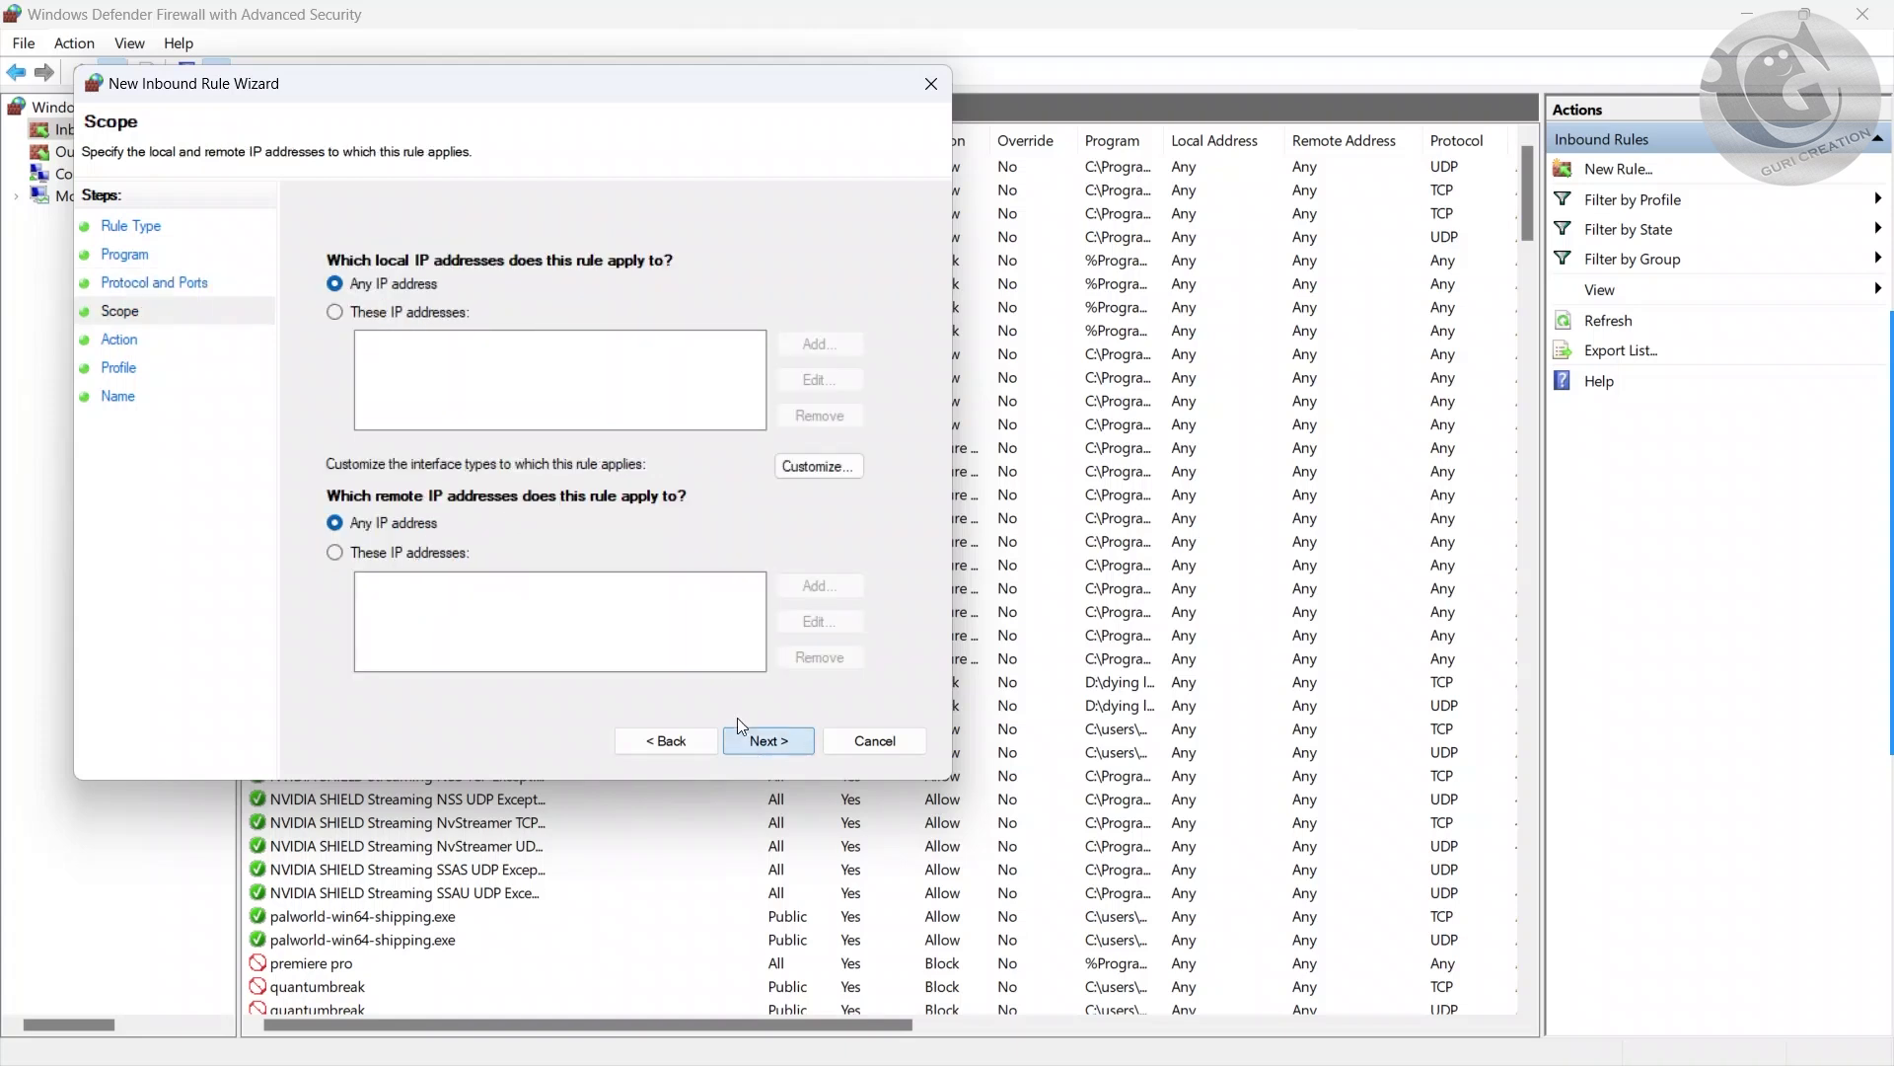
{"action": "left_click", "coordinate": [777, 742]}
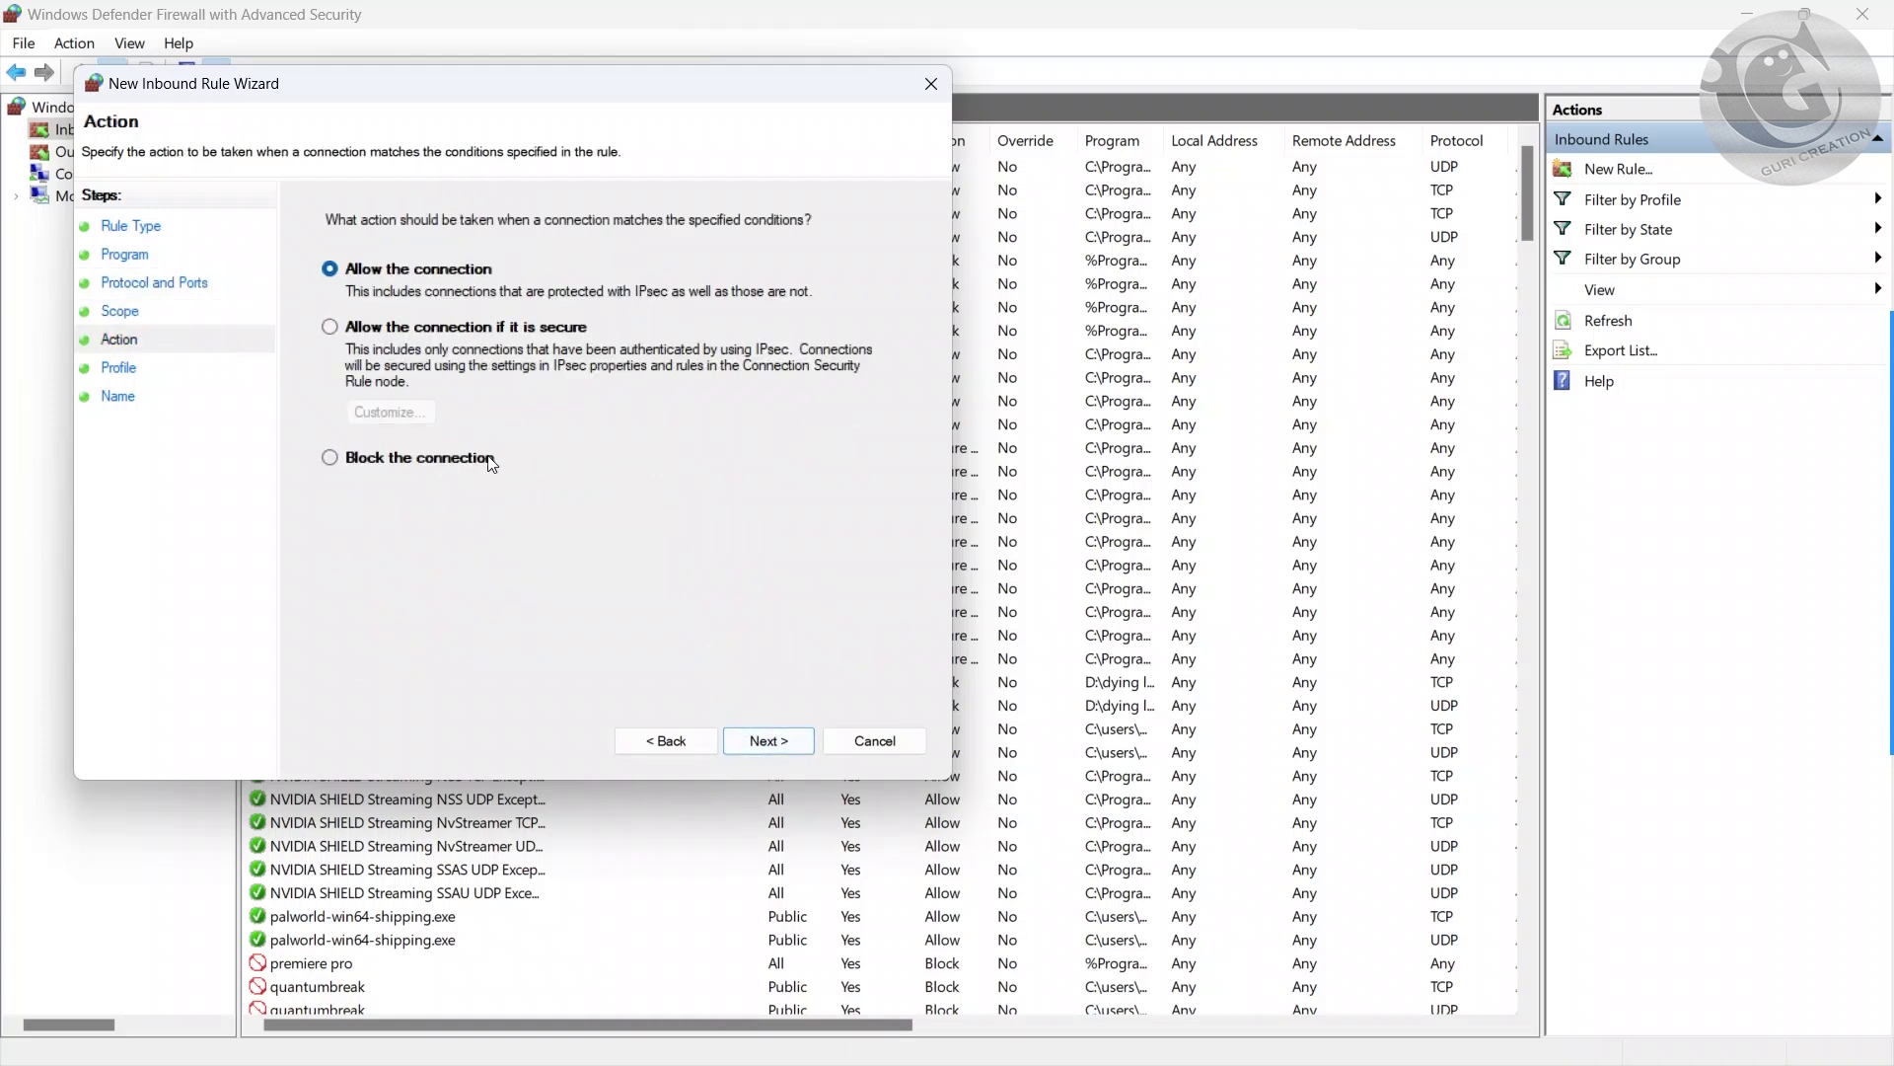
{"action": "left_click", "coordinate": [416, 459]}
{"action": "left_click", "coordinate": [765, 747]}
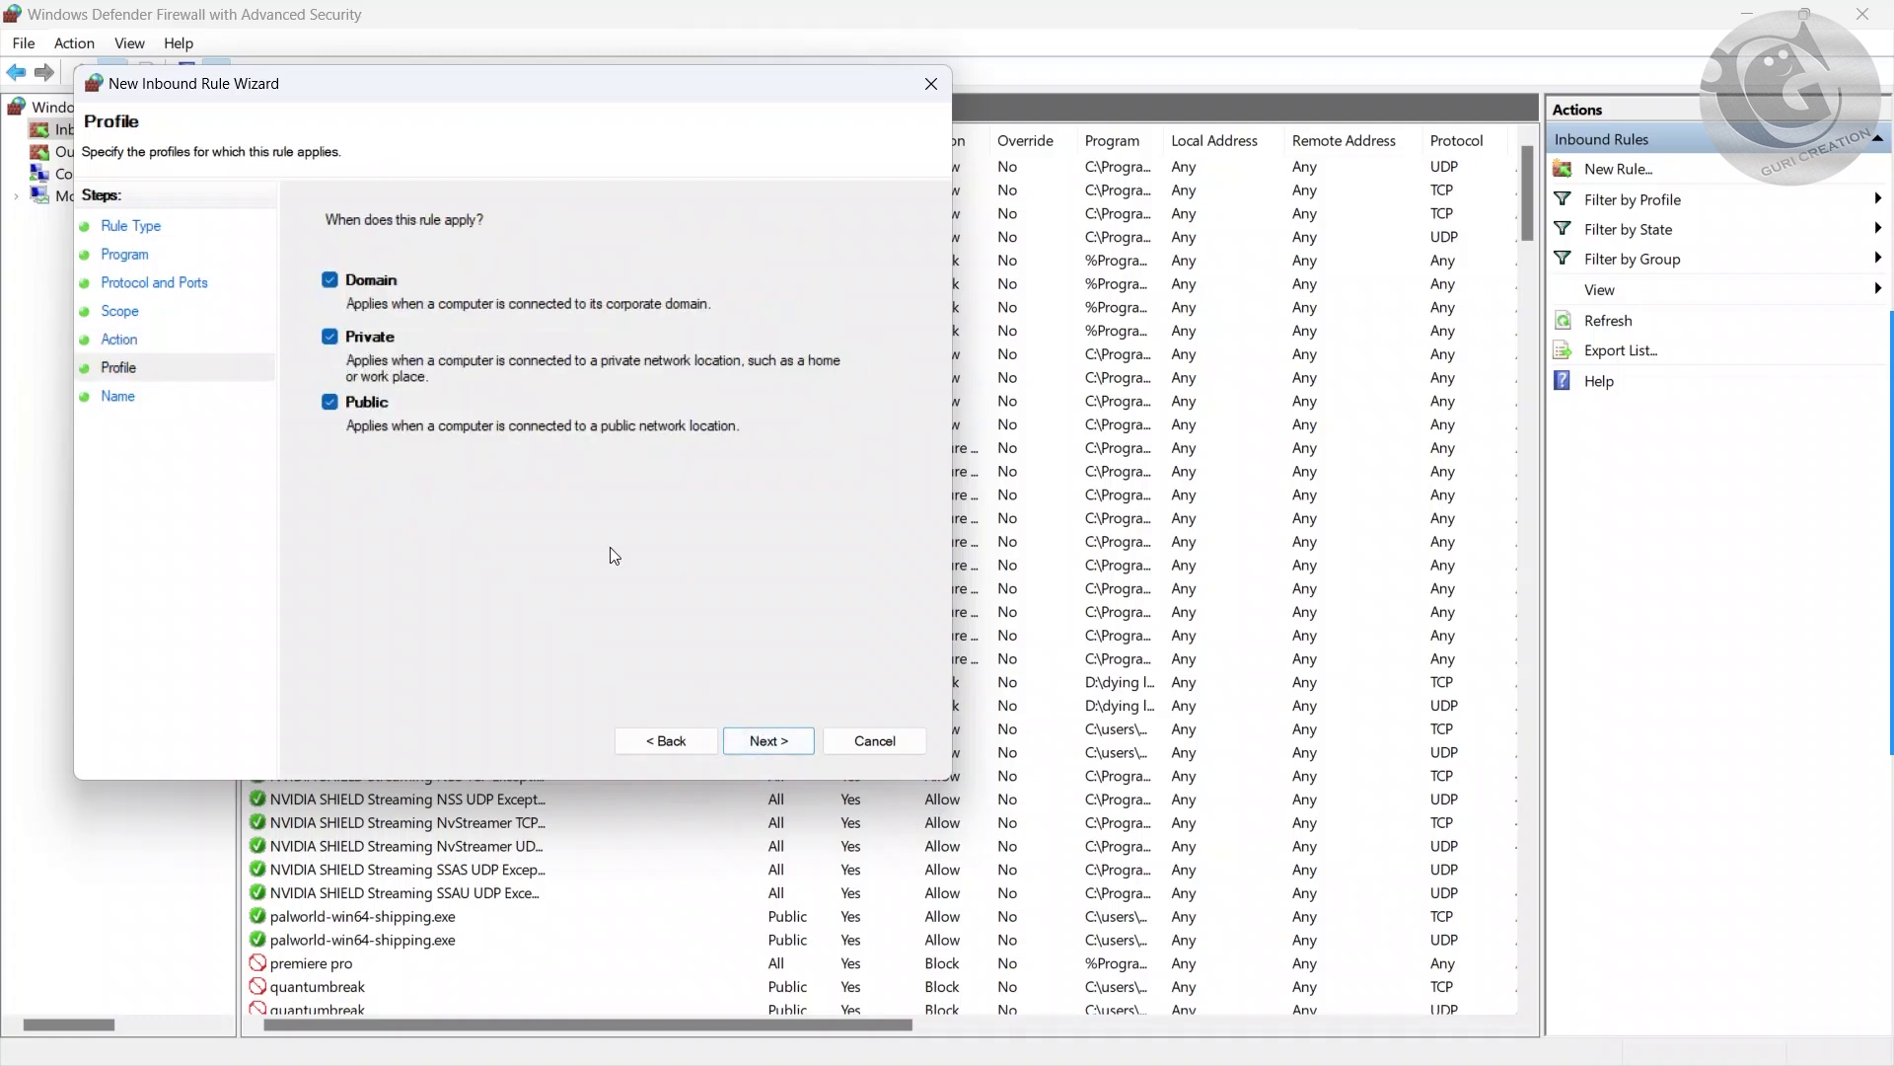
{"action": "left_click", "coordinate": [767, 741]}
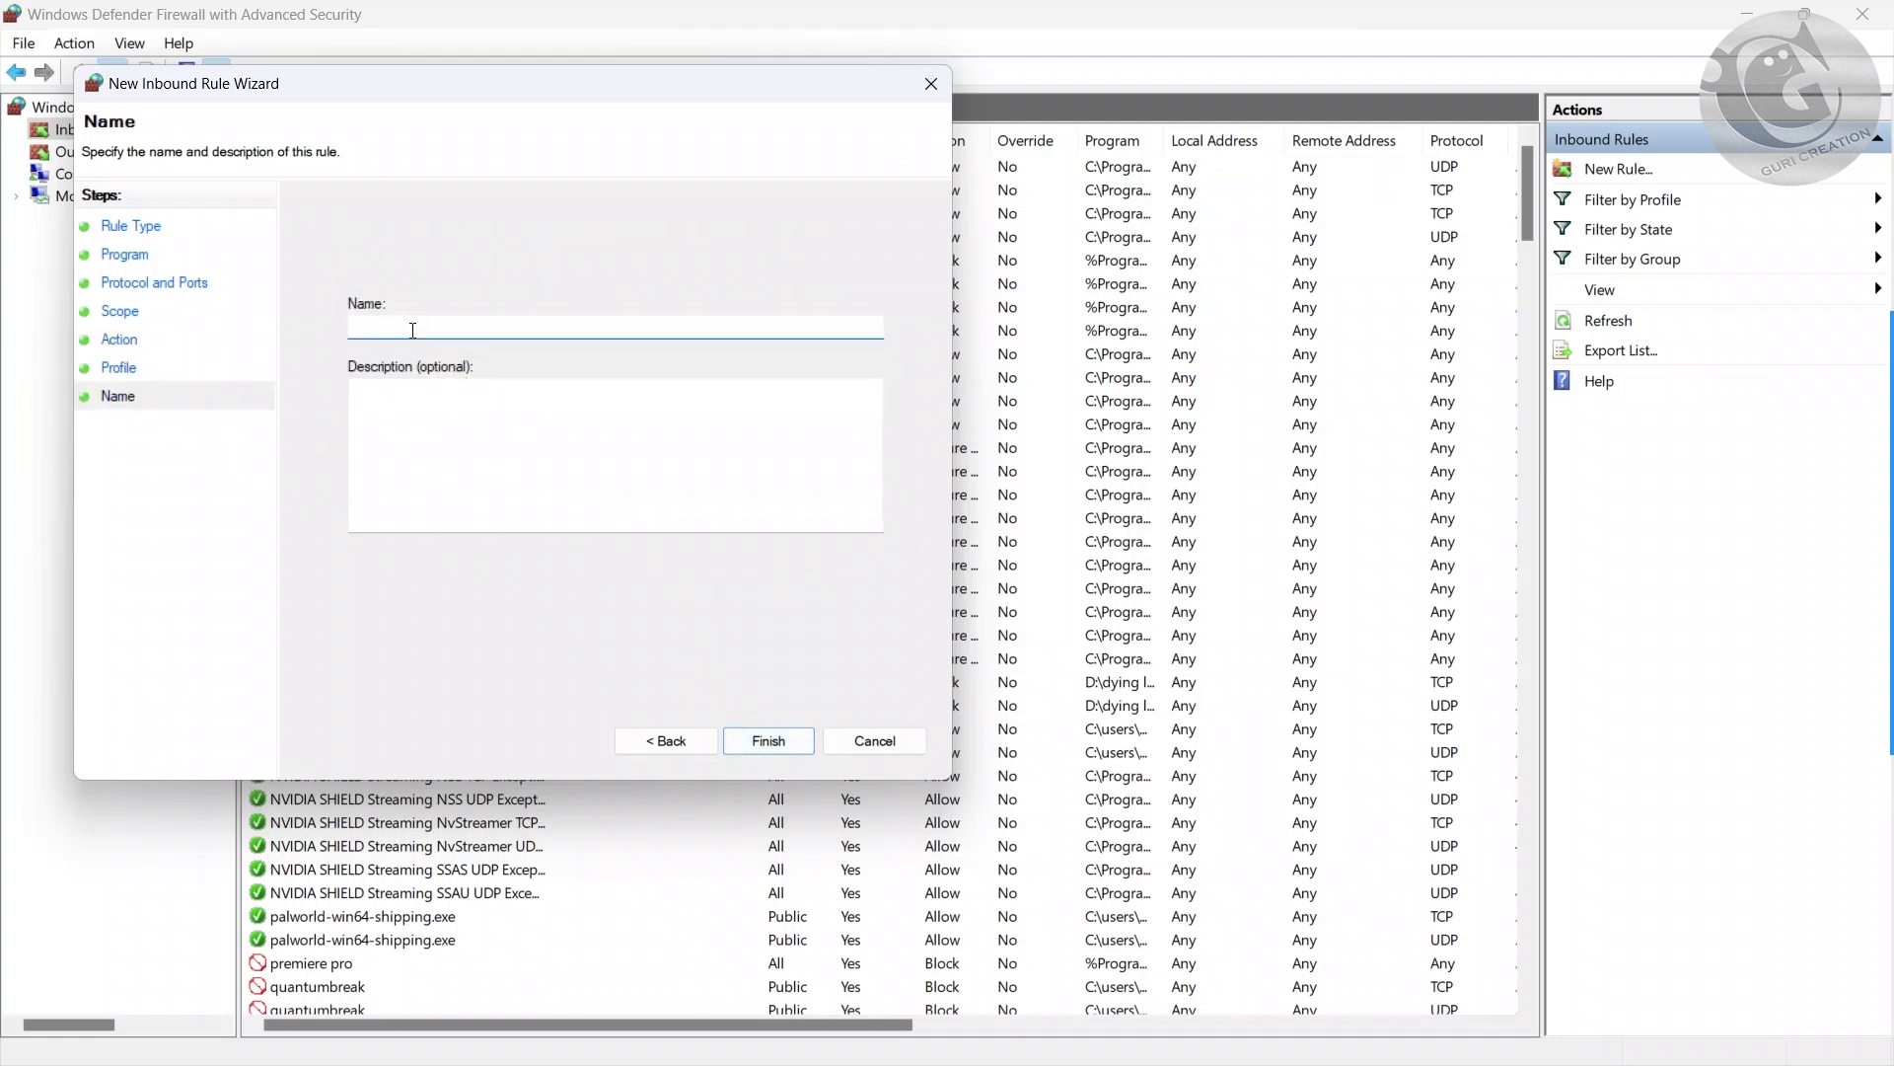
{"action": "left_click", "coordinate": [751, 739]}
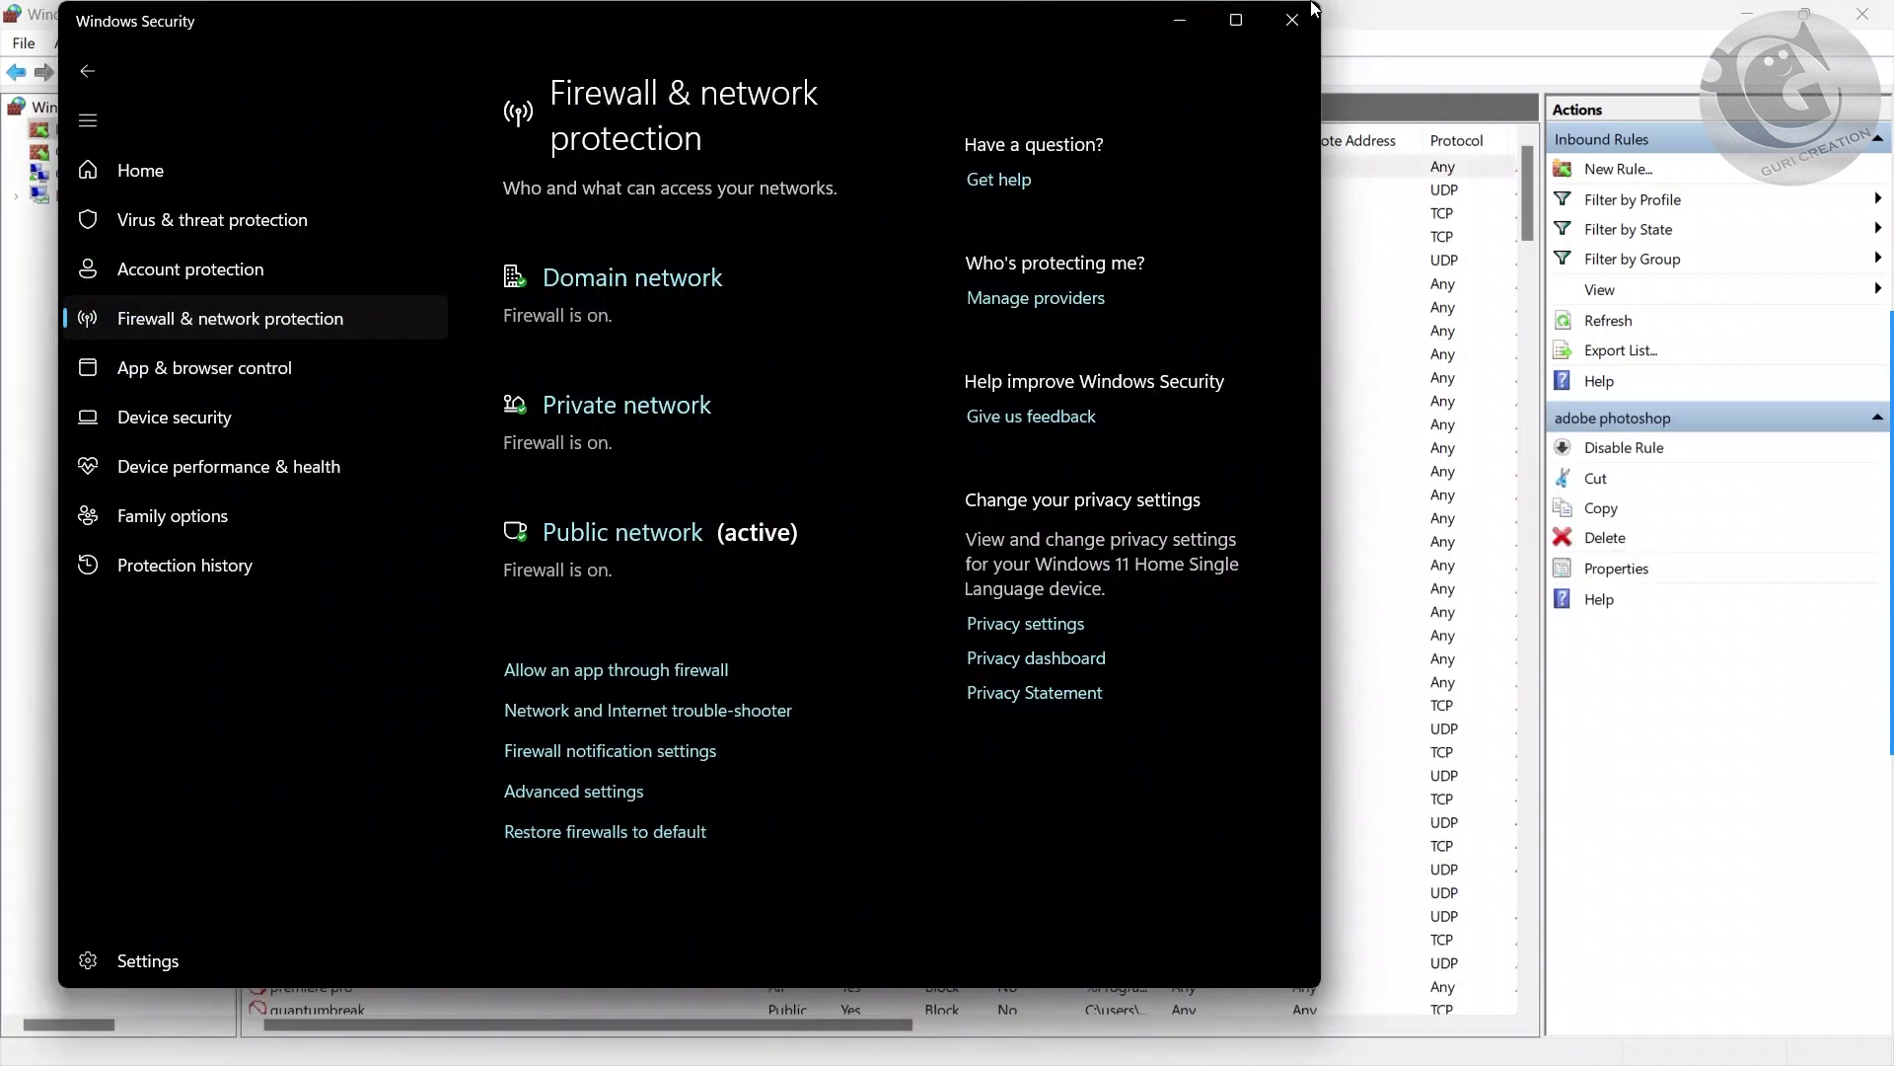
{"action": "left_click", "coordinate": [1179, 20]}
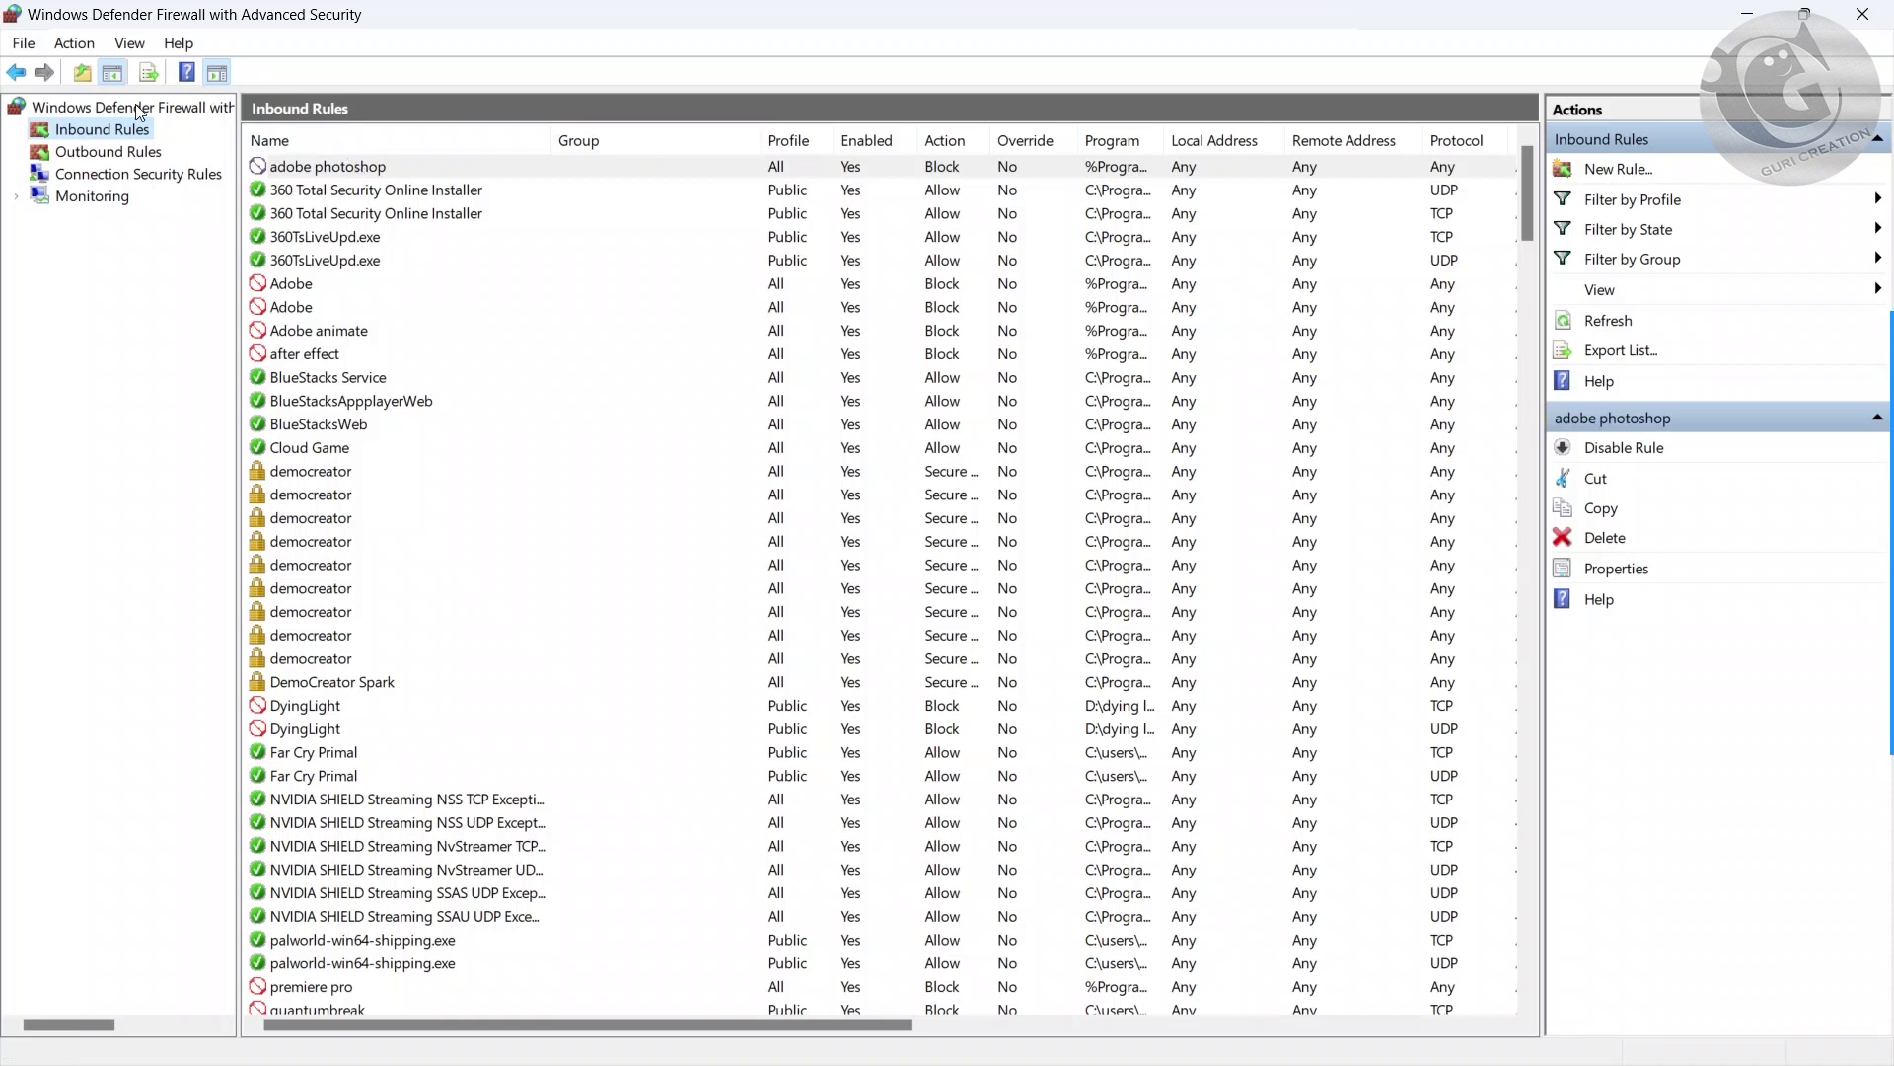
Show the Outbound Rules list
{"action": "left_click", "coordinate": [56, 154]}
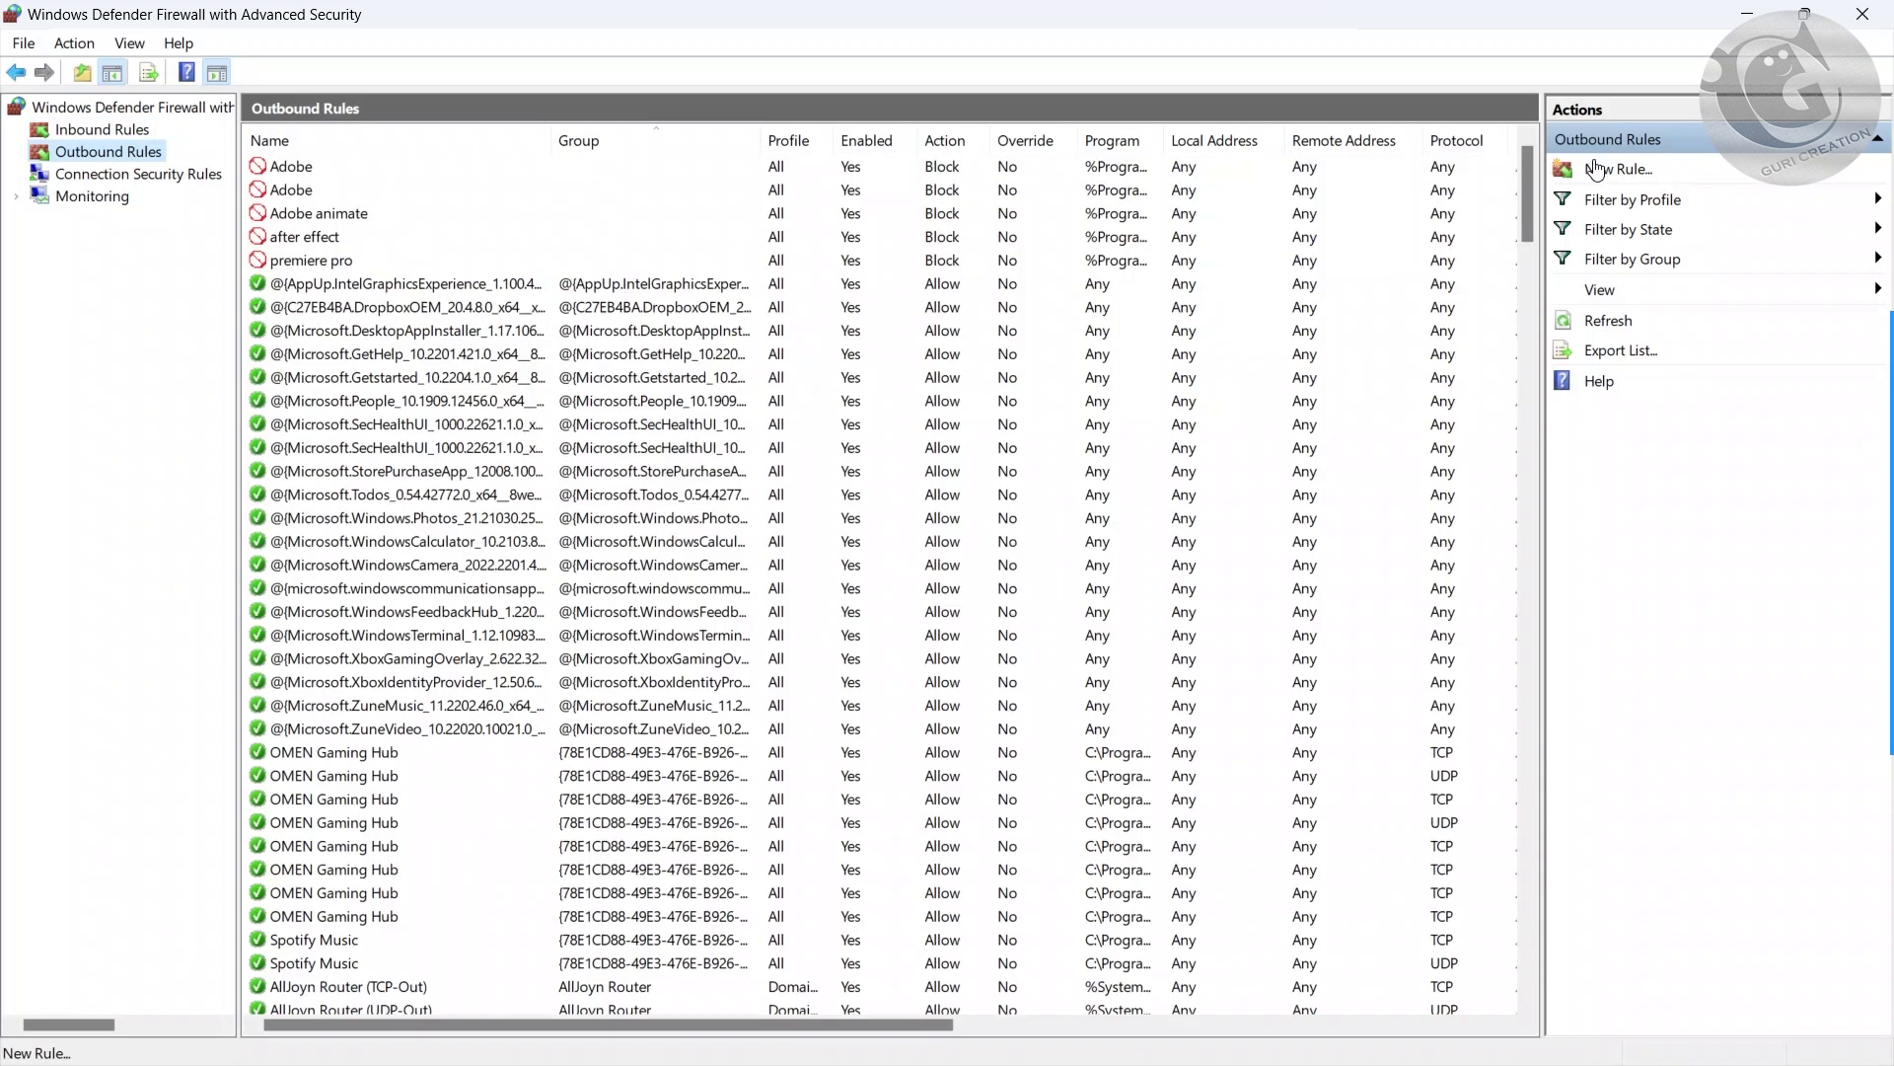
Create a Custom outbound rule limited to a specific program path
{"action": "left_click", "coordinate": [1598, 169]}
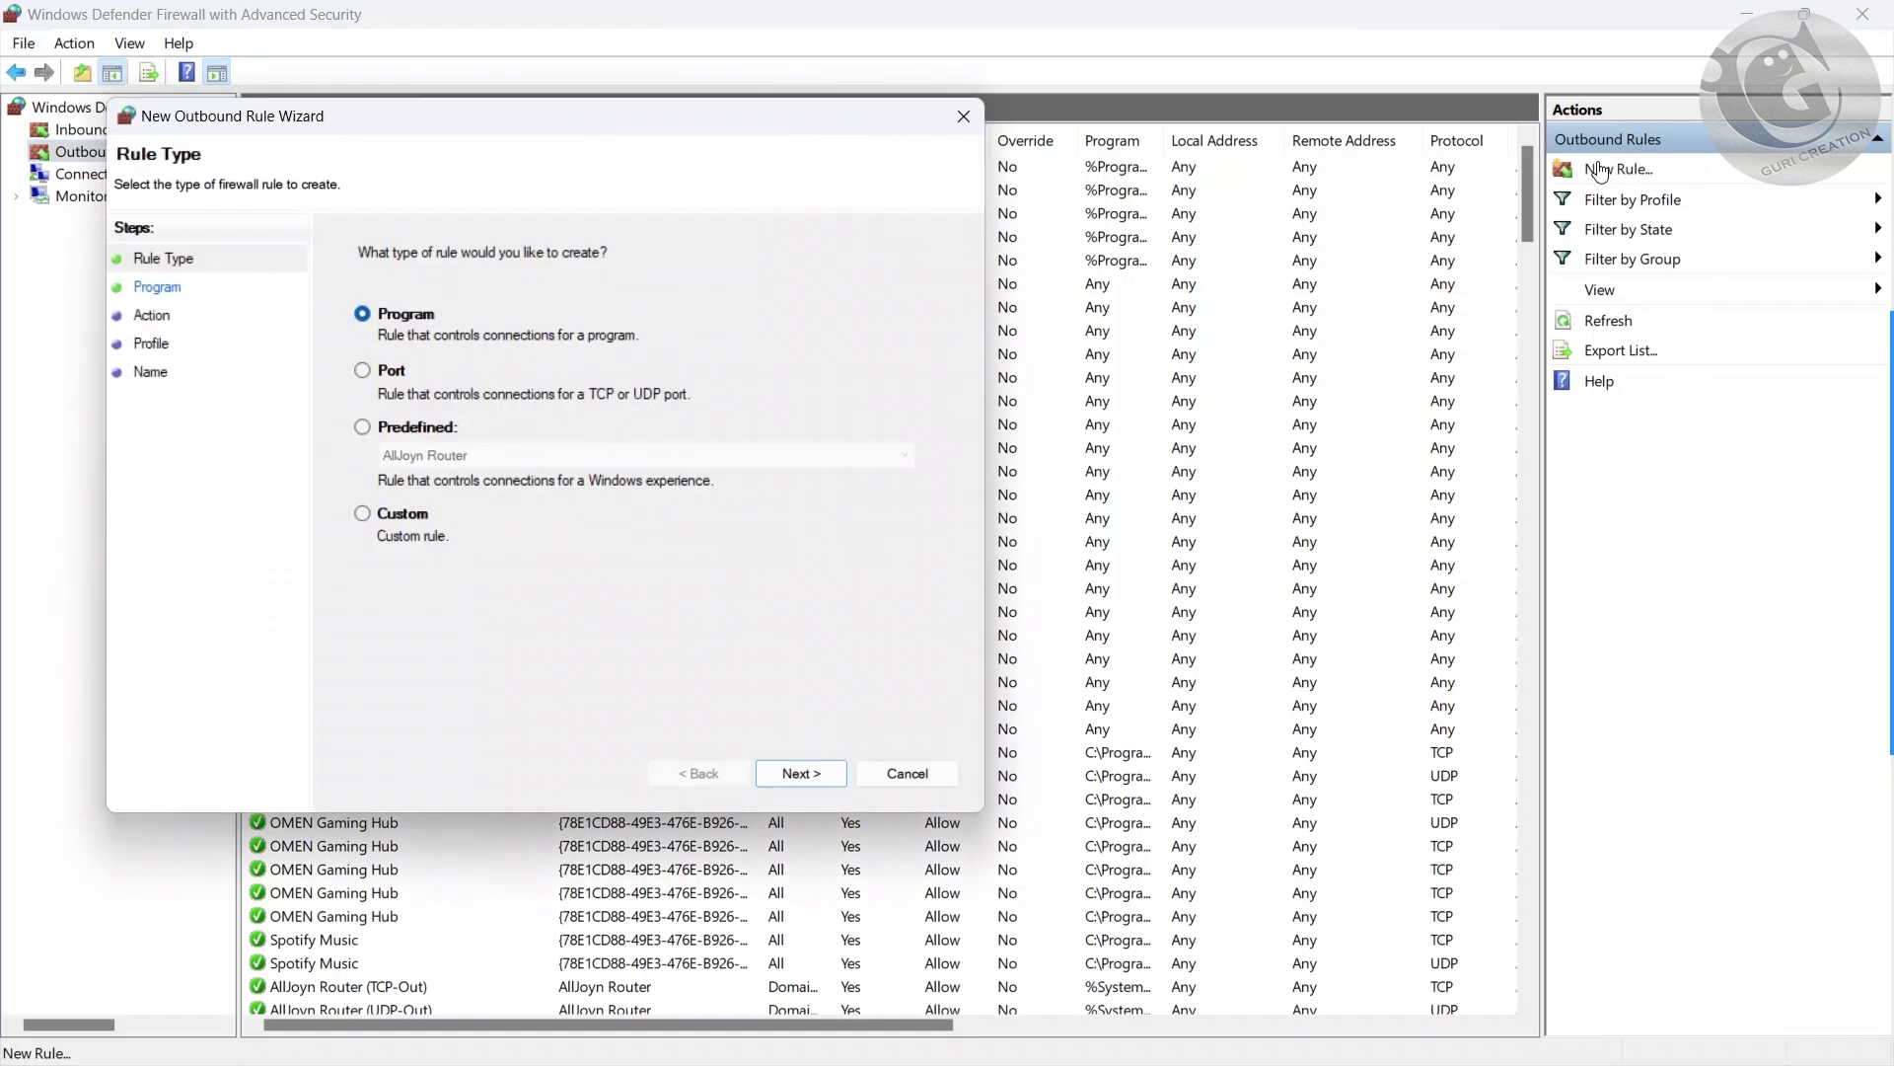
{"action": "left_click", "coordinate": [363, 513]}
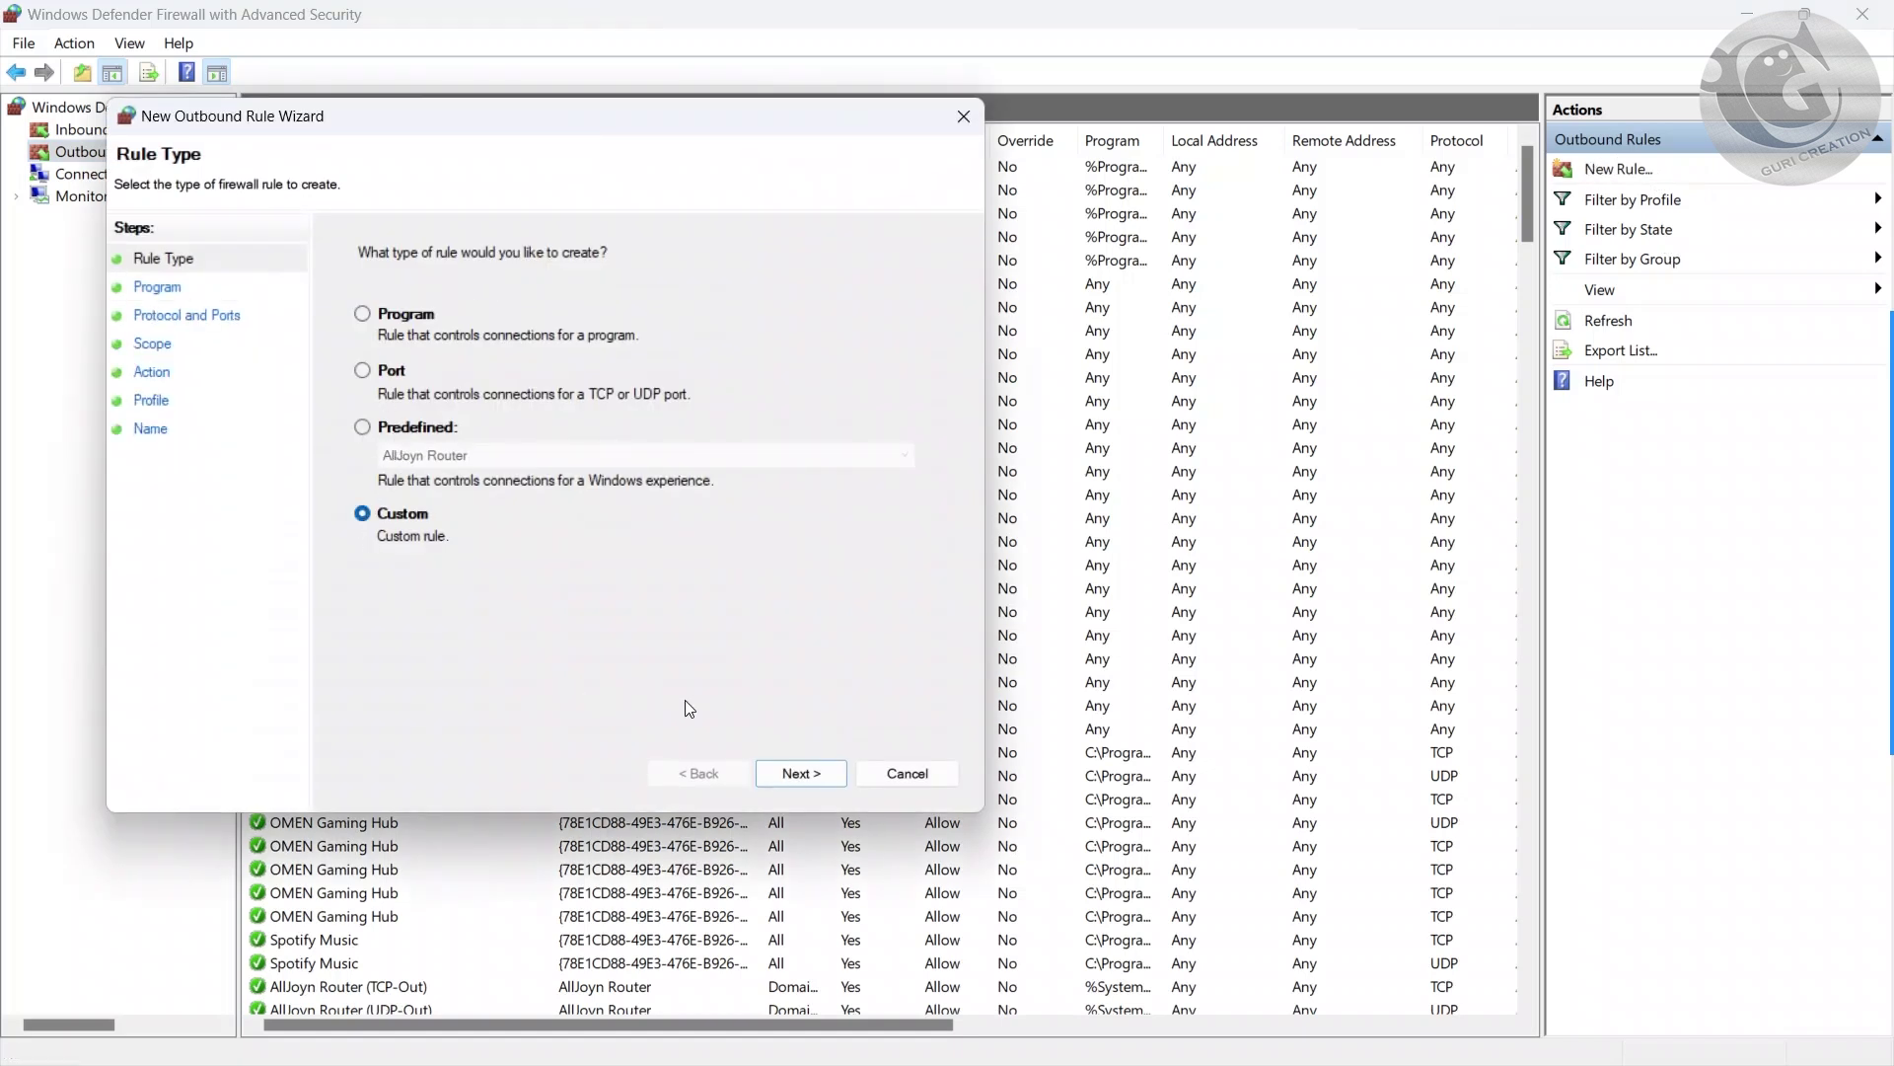
{"action": "left_click", "coordinate": [790, 771]}
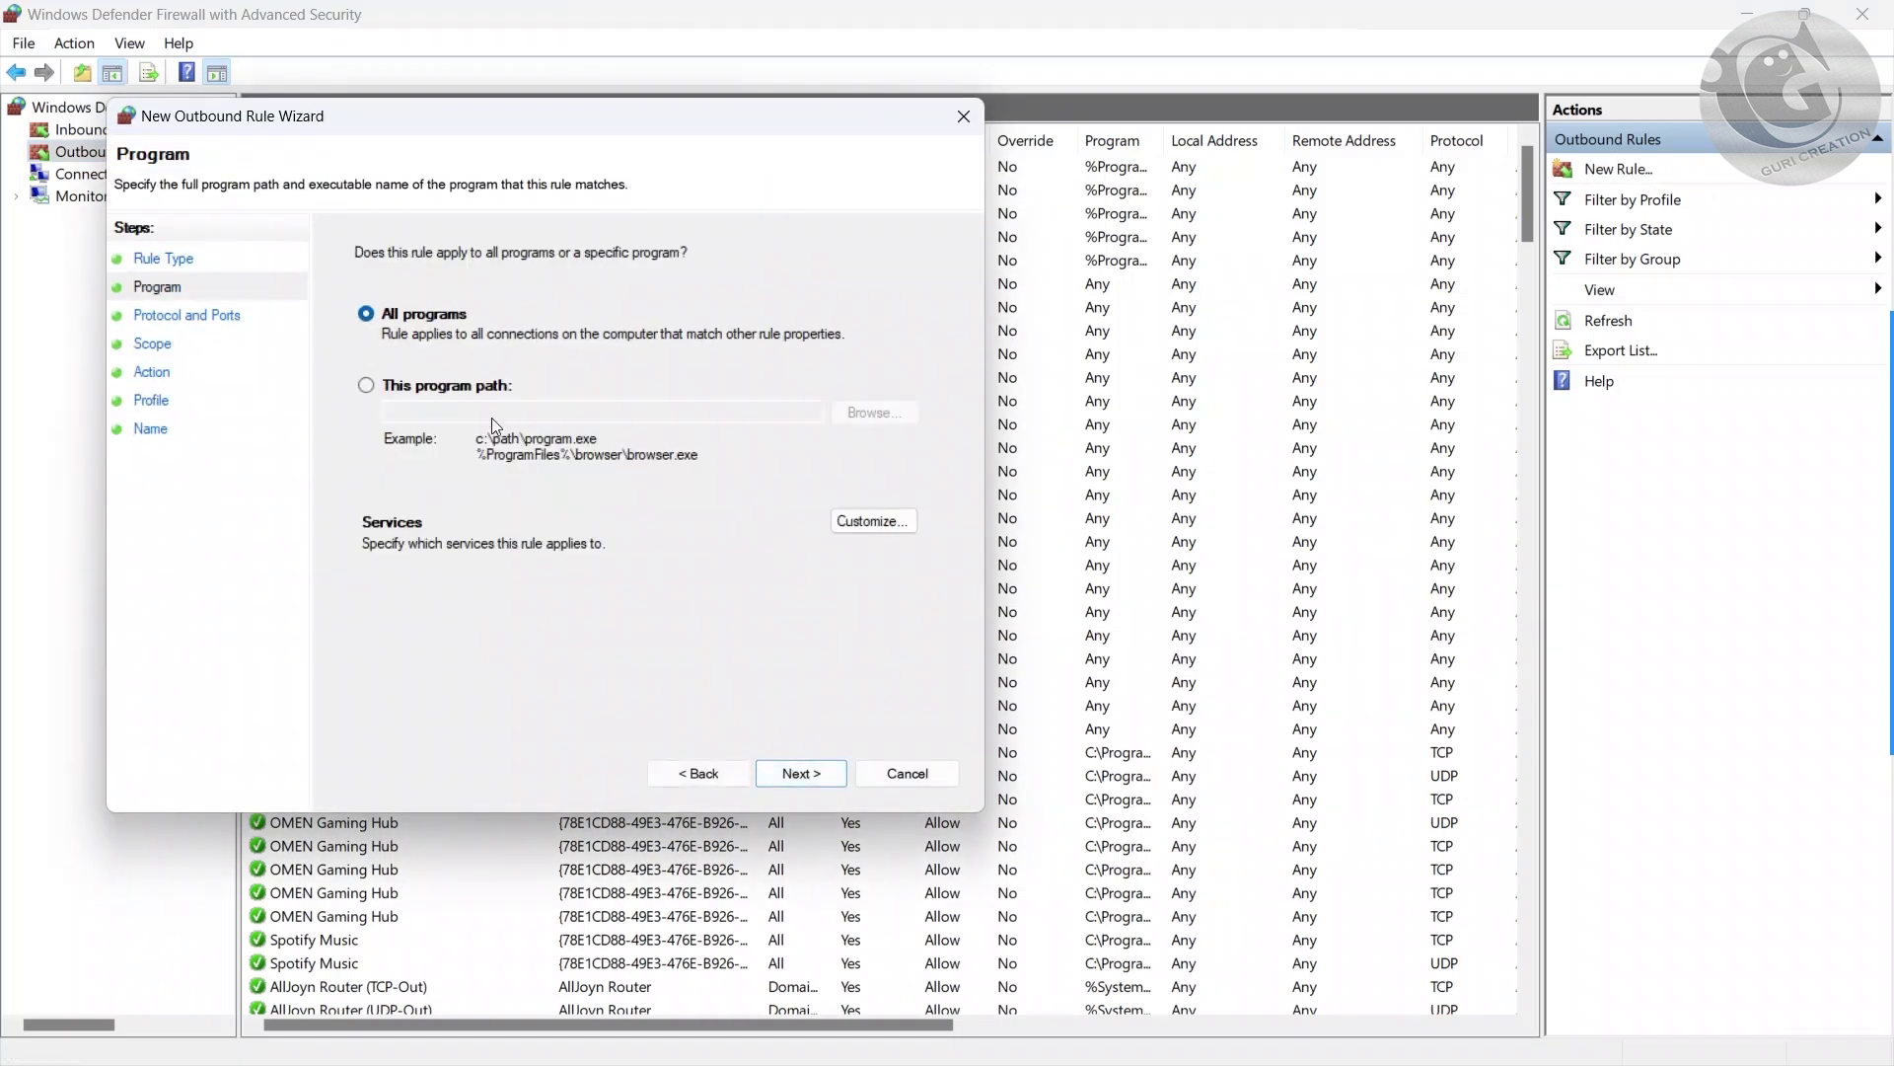
{"action": "left_click", "coordinate": [365, 385]}
{"action": "left_click", "coordinate": [874, 412]}
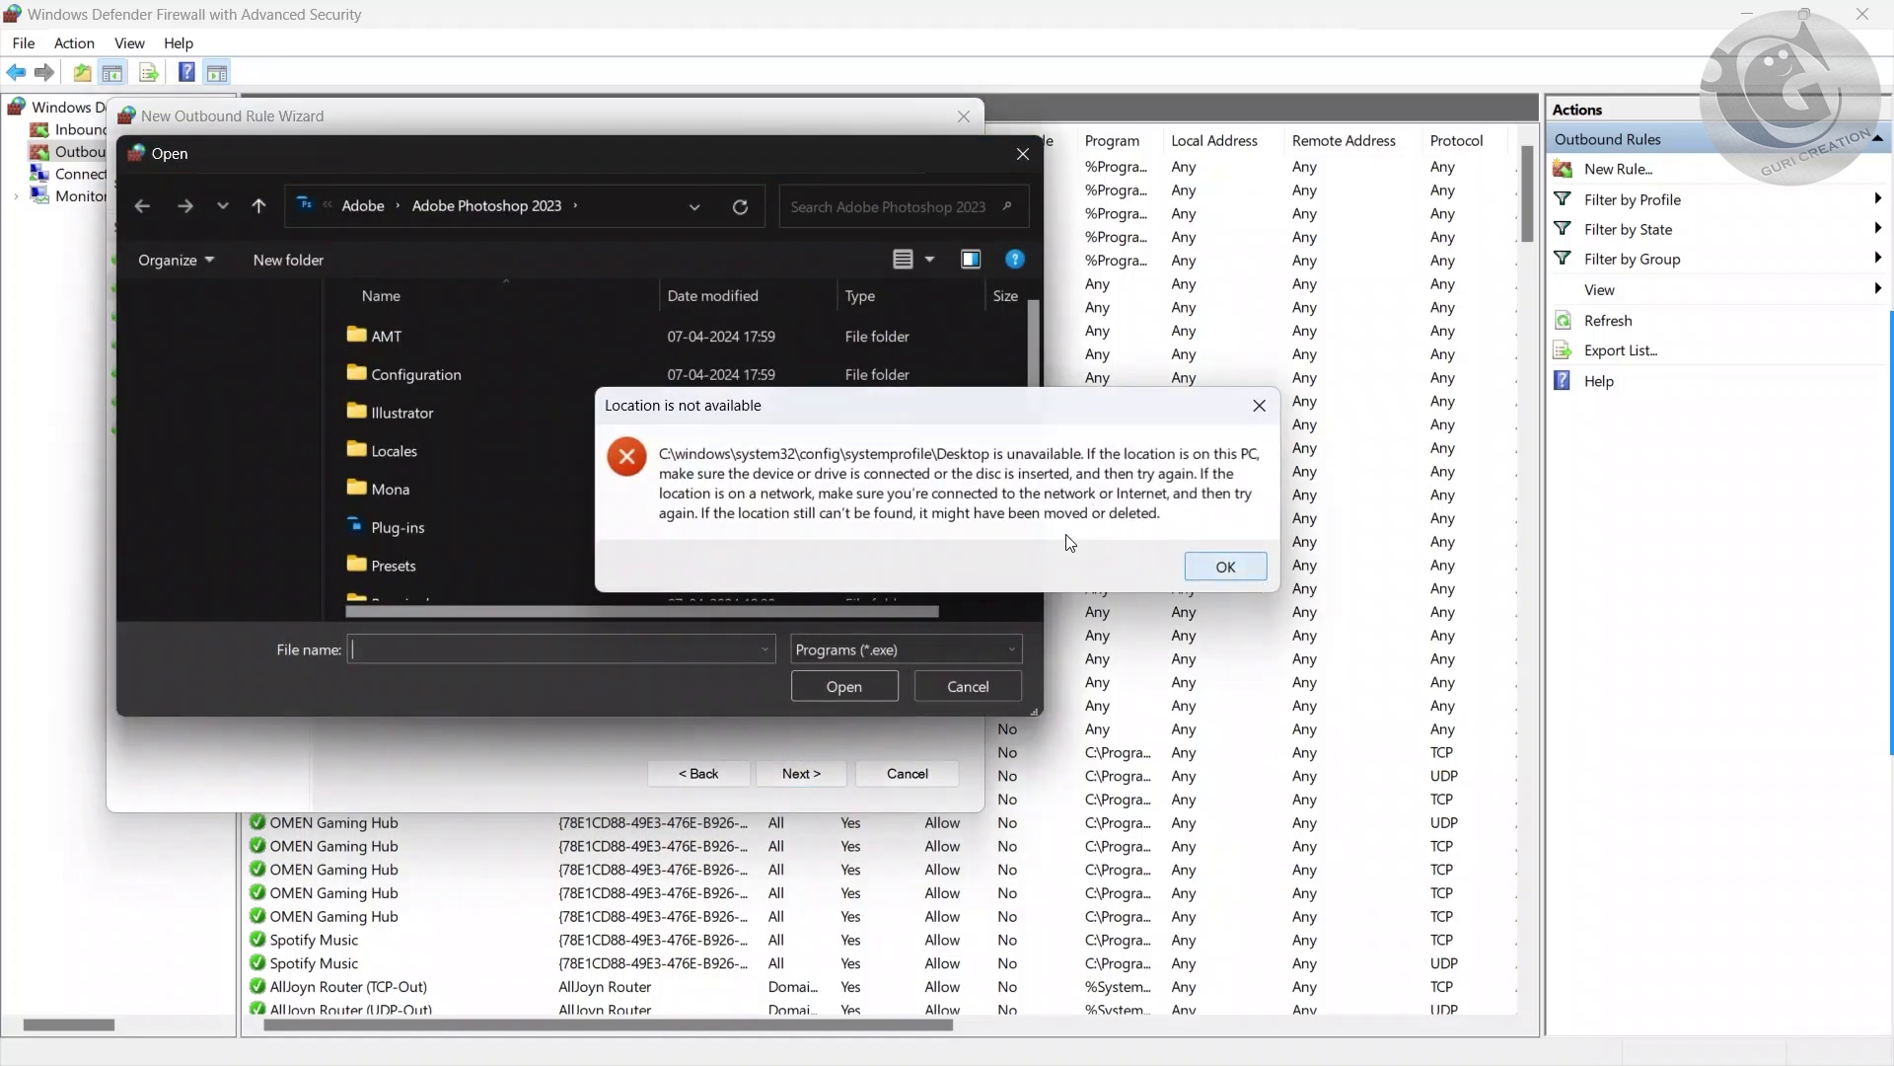
{"action": "left_click", "coordinate": [1223, 567]}
Pick Photoshop.exe as the outbound rule's program and advance to protocol and ports
{"action": "scroll", "coordinate": [436, 523], "scroll_direction": "down", "scroll_amount": 1}
{"action": "scroll", "coordinate": [422, 519], "scroll_direction": "down", "scroll_amount": 2}
{"action": "scroll", "coordinate": [404, 539], "scroll_direction": "down", "scroll_amount": 1}
{"action": "left_click", "coordinate": [387, 473]}
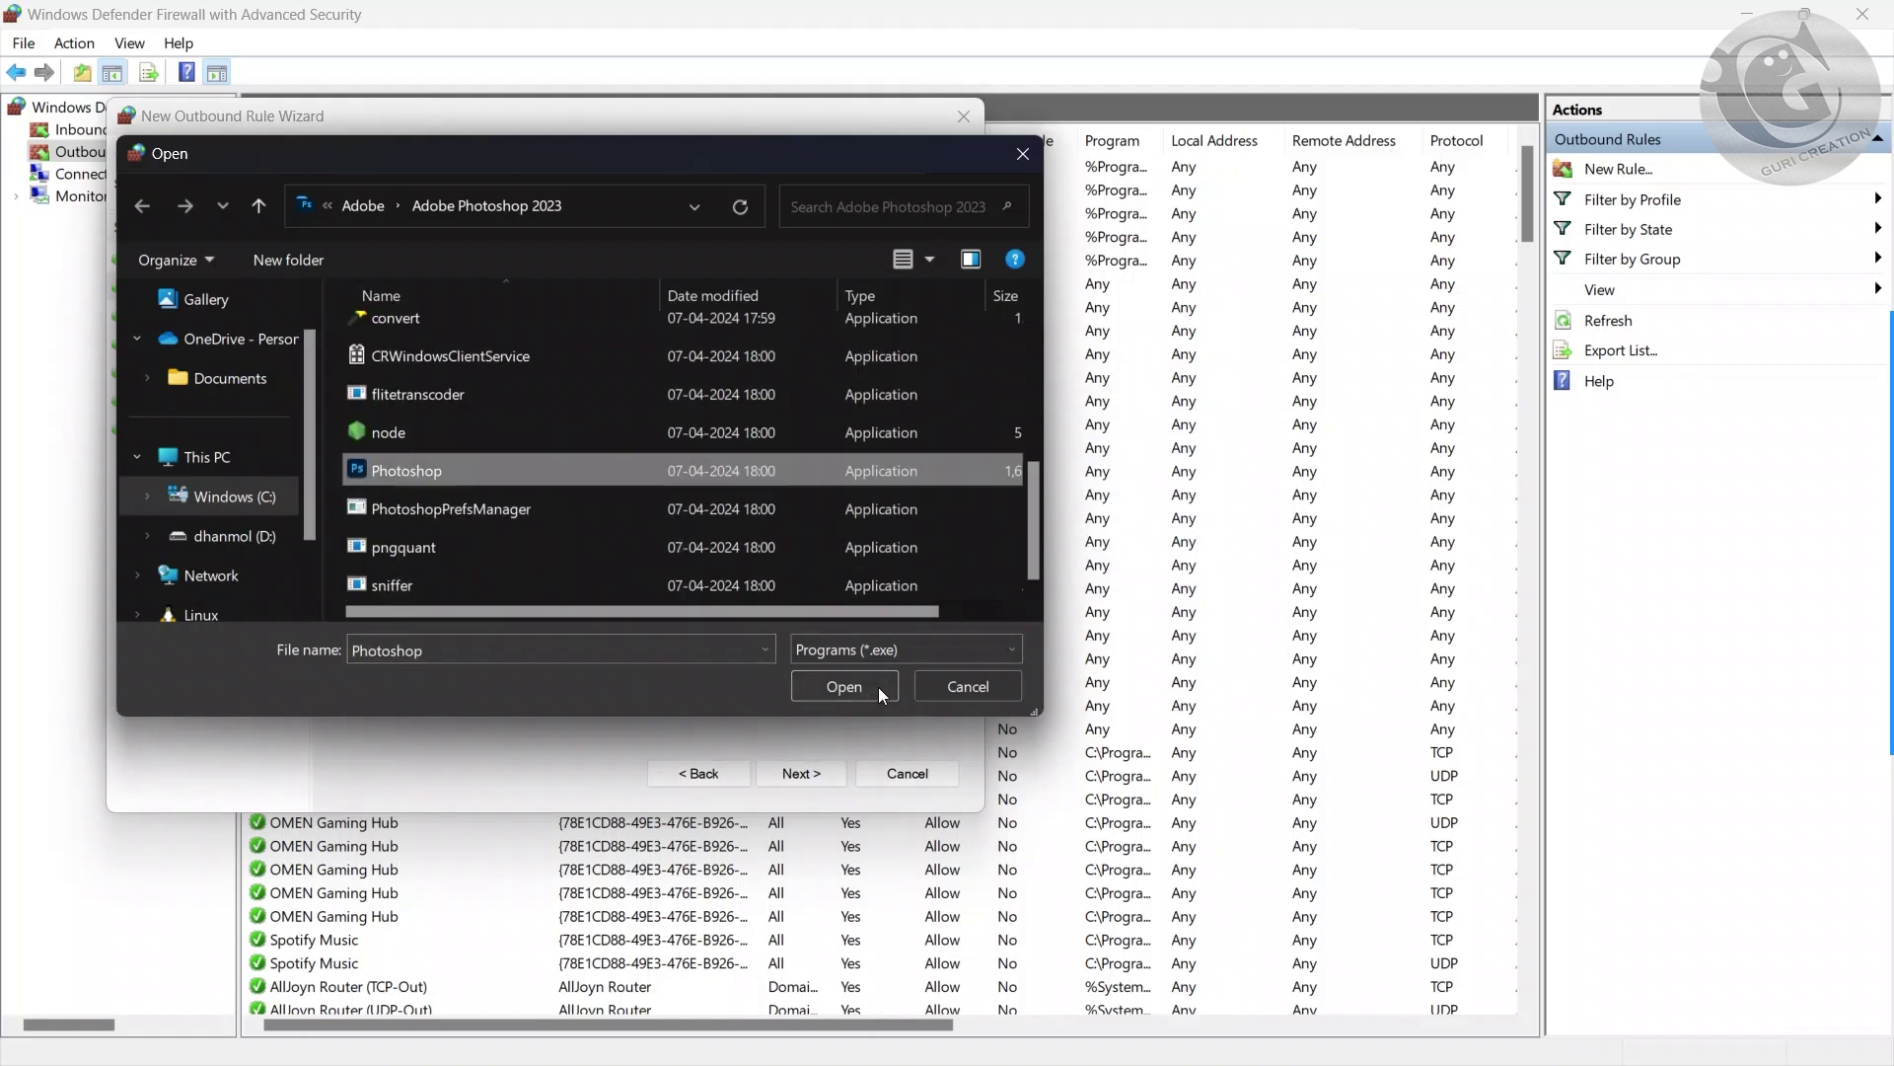
{"action": "left_click", "coordinate": [878, 688]}
{"action": "left_click", "coordinate": [784, 775]}
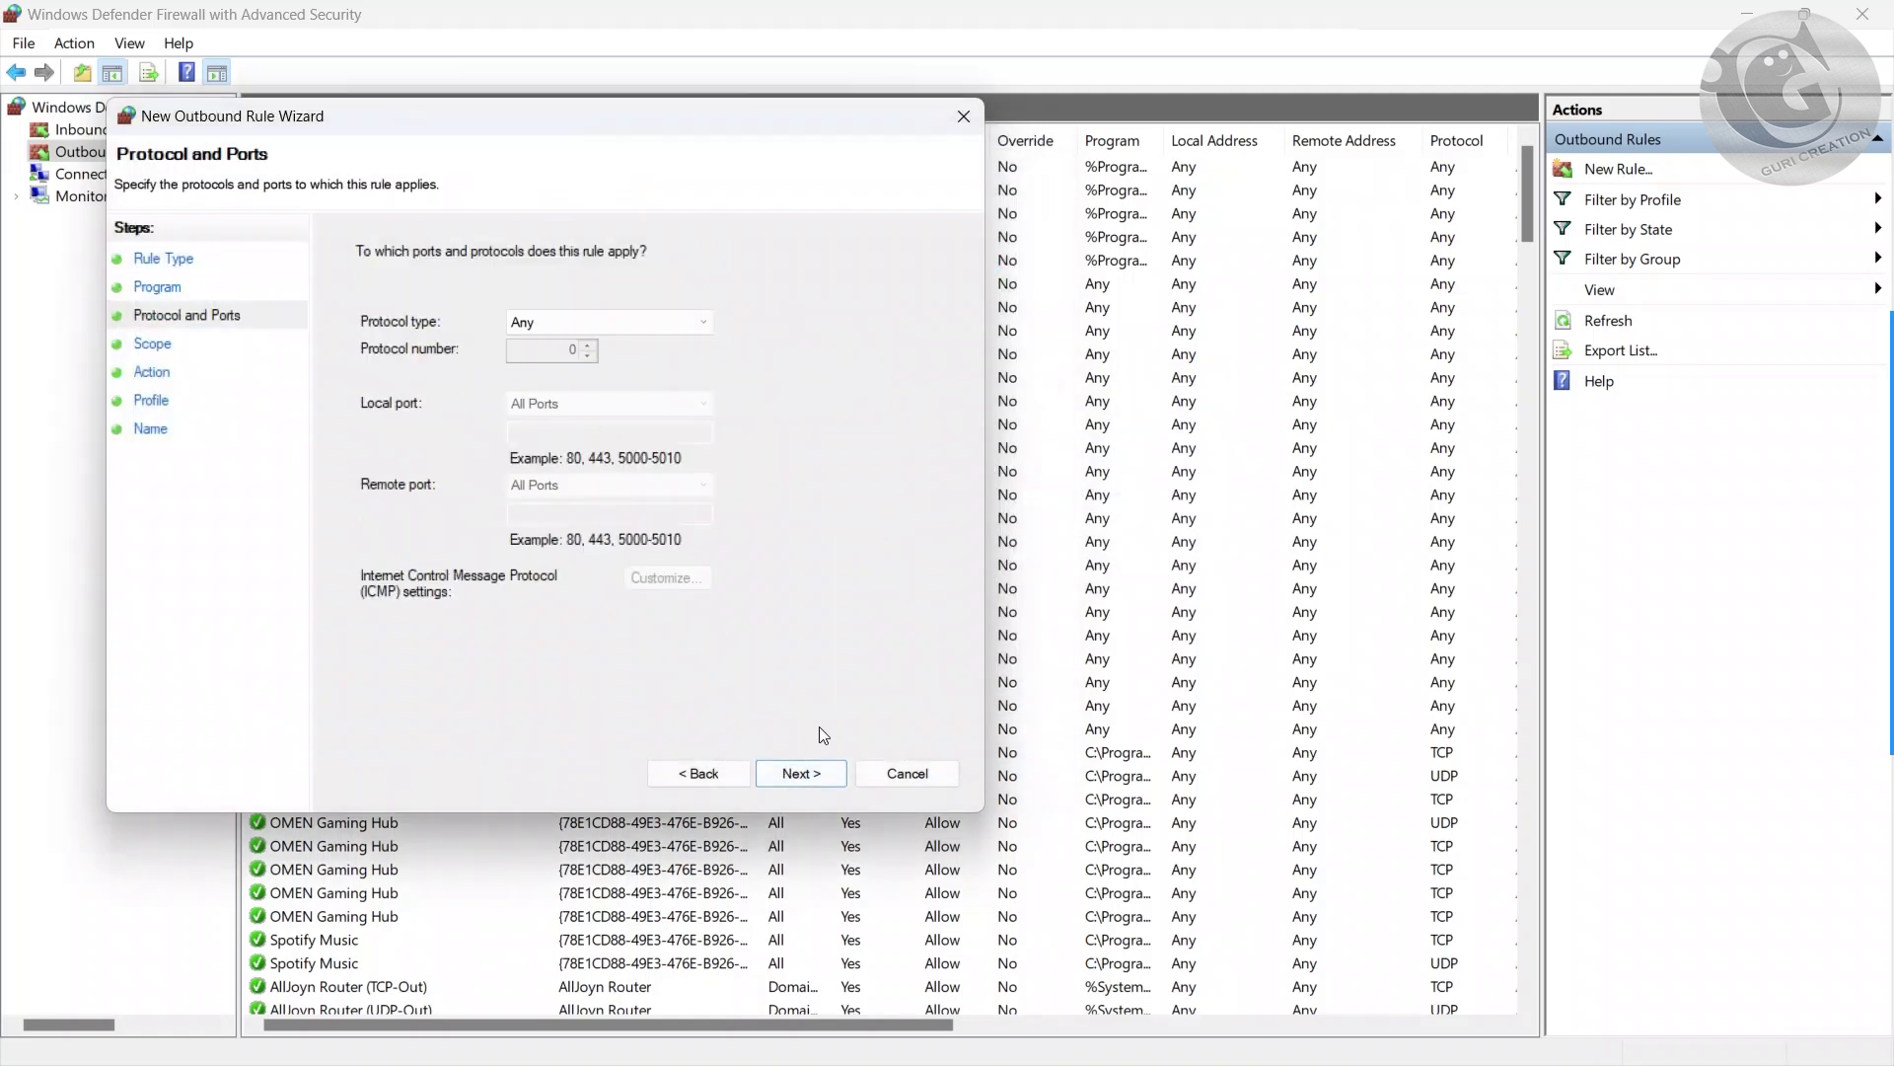
Step through scope, action, profile and name to create the outbound 'adobe photoshop' block
{"action": "left_click", "coordinate": [804, 780]}
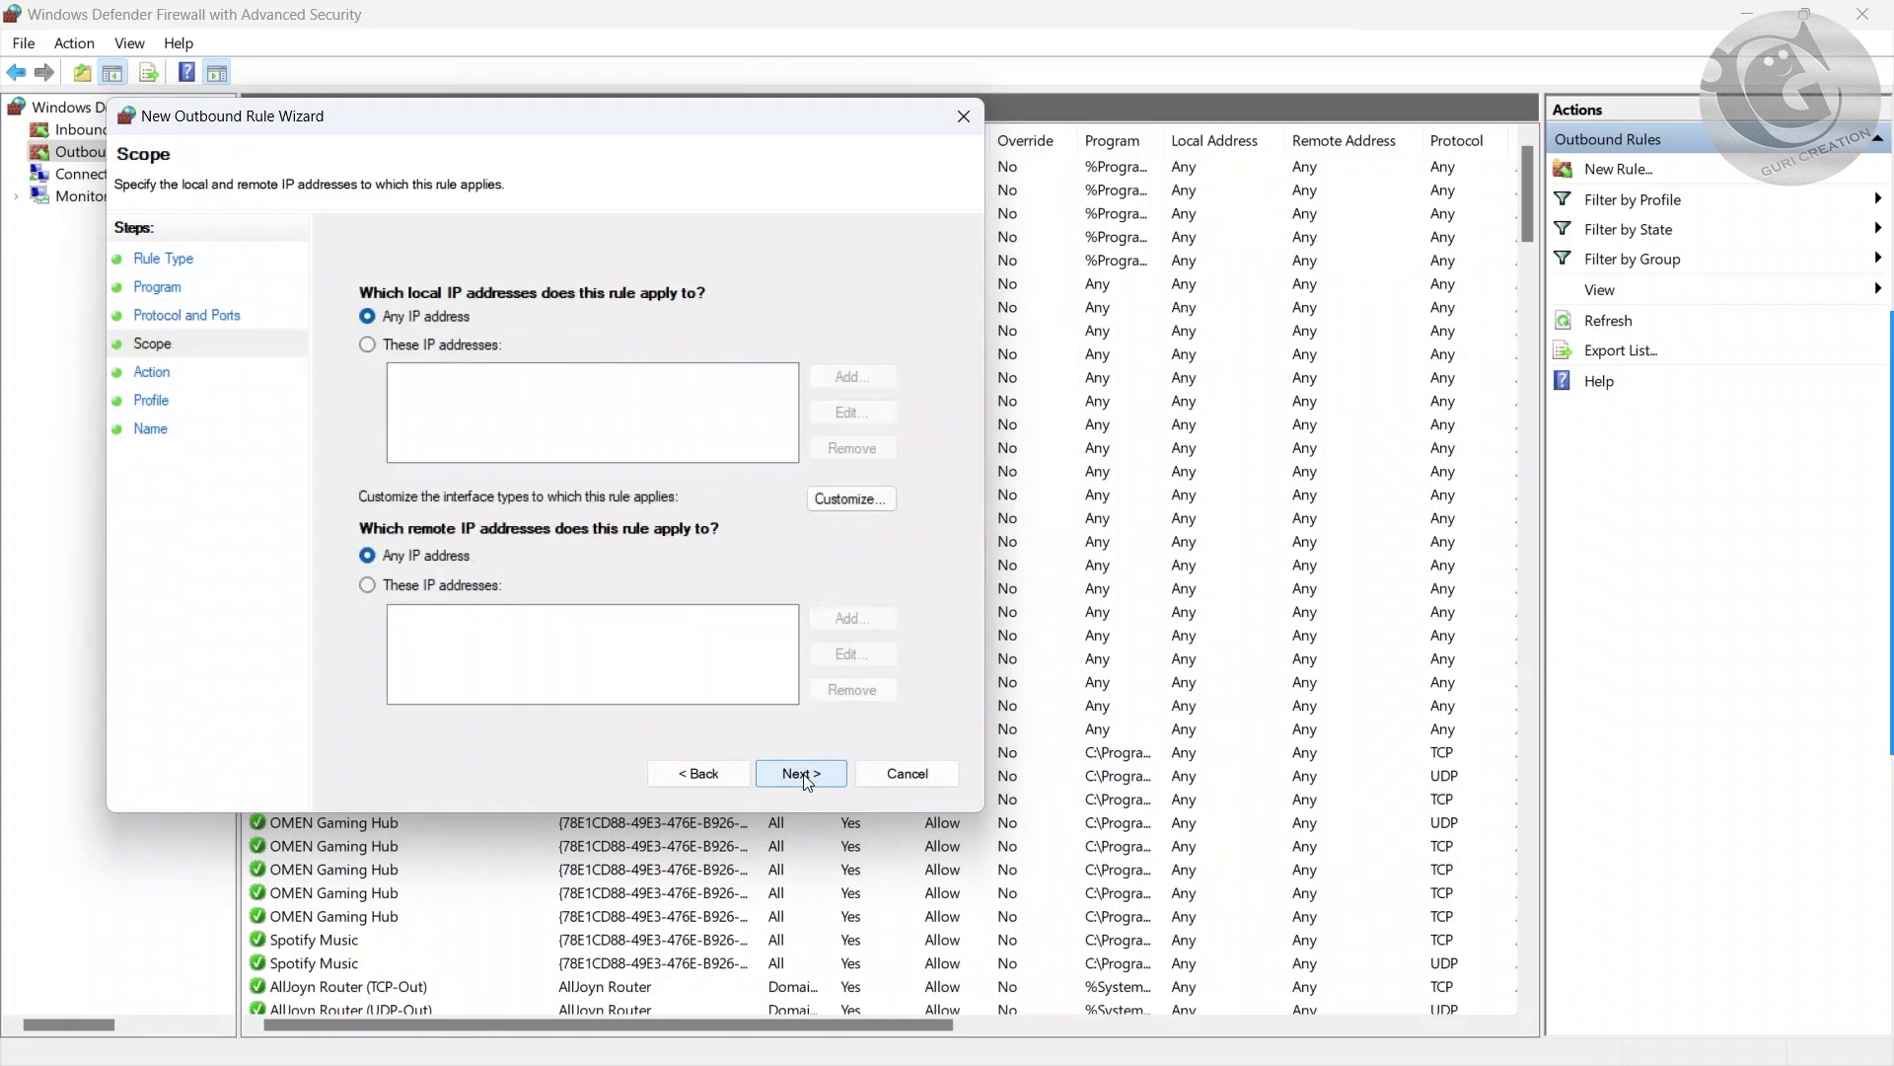
{"action": "left_click", "coordinate": [804, 776]}
{"action": "left_click", "coordinate": [804, 779]}
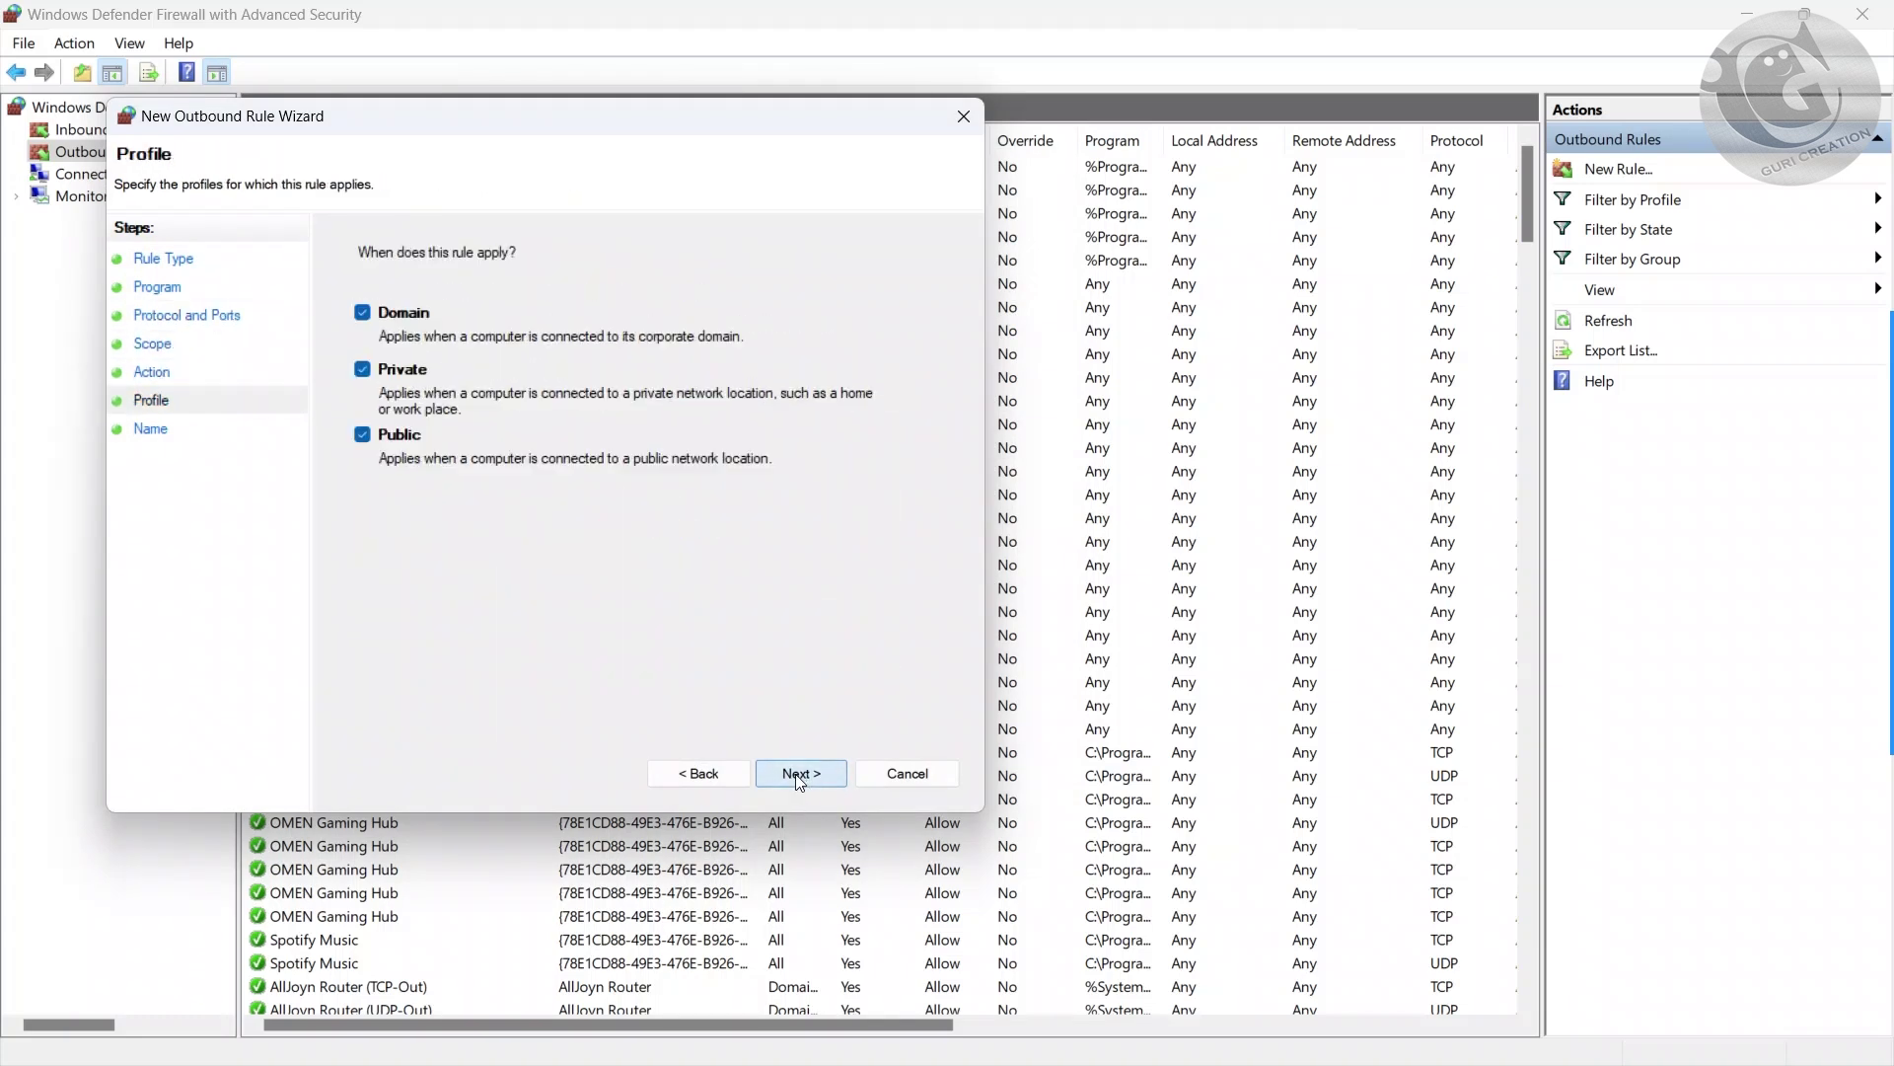
{"action": "left_click", "coordinate": [801, 774]}
{"action": "type", "text": "adobe photoshop"}
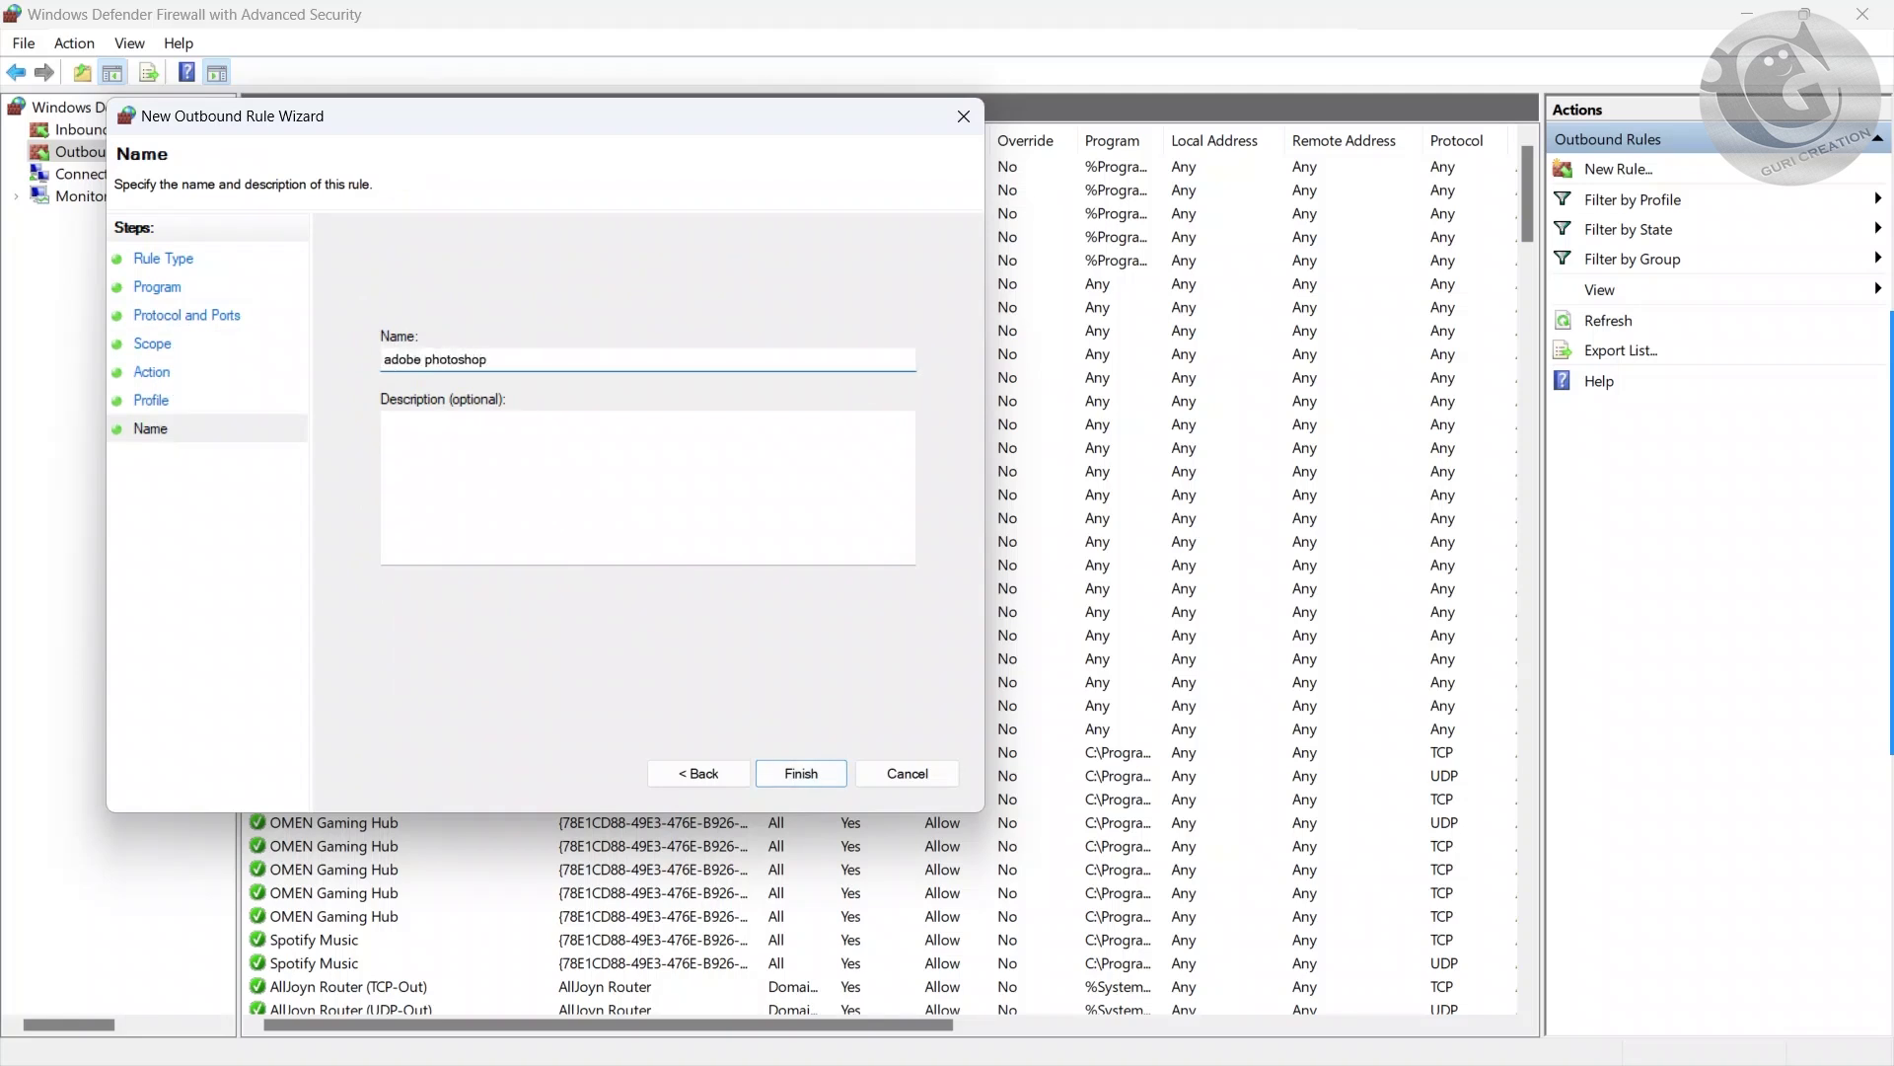
{"action": "left_click", "coordinate": [802, 775]}
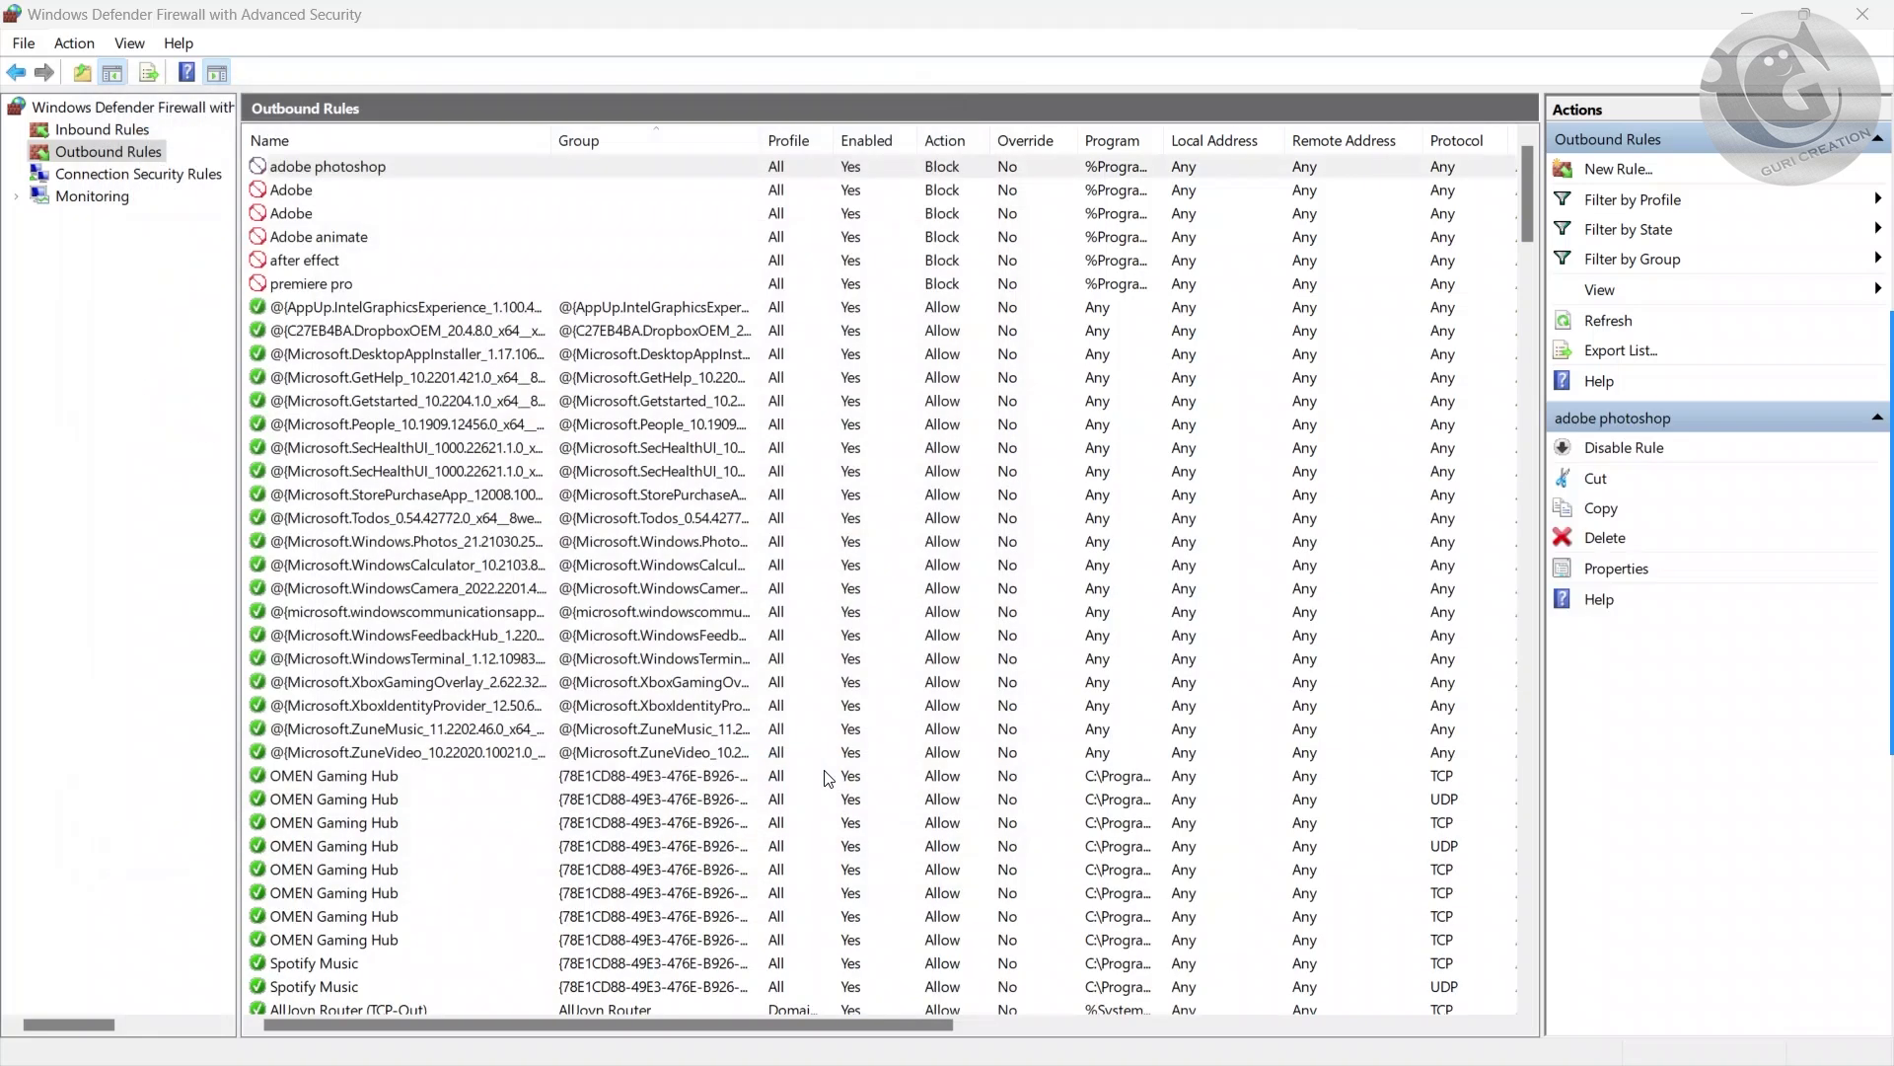
Close the Windows Defender Firewall with Advanced Security console
{"action": "left_click", "coordinate": [1596, 439]}
{"action": "scroll", "coordinate": [1340, 393], "scroll_direction": "down", "scroll_amount": 3}
{"action": "scroll", "coordinate": [1322, 335], "scroll_direction": "up", "scroll_amount": 2}
{"action": "scroll", "coordinate": [1322, 320], "scroll_direction": "up", "scroll_amount": 2}
{"action": "left_click", "coordinate": [1863, 14]}
Open and dismiss the desktop context menu several times, leaving a bare desktop
{"action": "right_click", "coordinate": [831, 302]}
{"action": "left_click", "coordinate": [833, 347]}
{"action": "right_click", "coordinate": [833, 346]}
{"action": "left_click", "coordinate": [814, 400]}
{"action": "right_click", "coordinate": [823, 345]}
{"action": "left_click", "coordinate": [860, 453]}
{"action": "right_click", "coordinate": [804, 390]}
{"action": "left_click", "coordinate": [898, 661]}
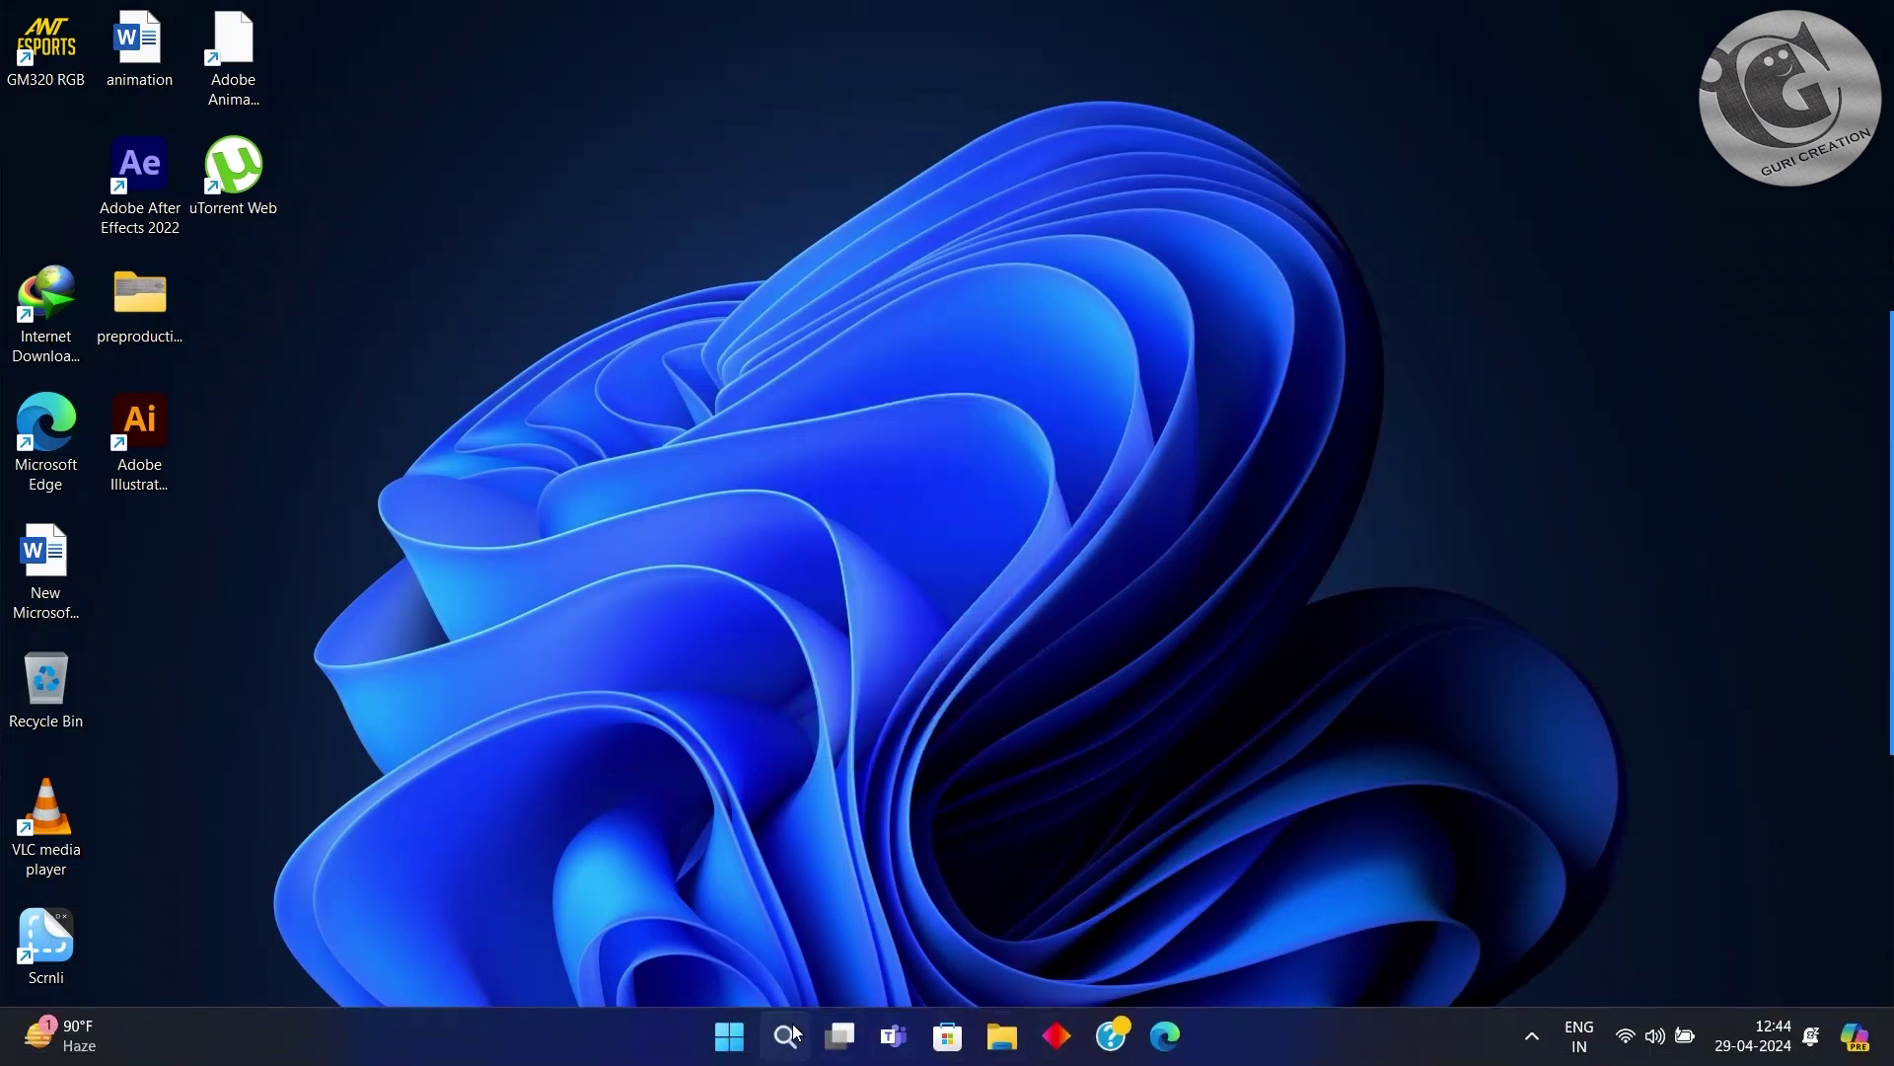
Launch Adobe Photoshop 2023 from a Windows search for 'ph' and start a new document
{"action": "left_click", "coordinate": [784, 1035]}
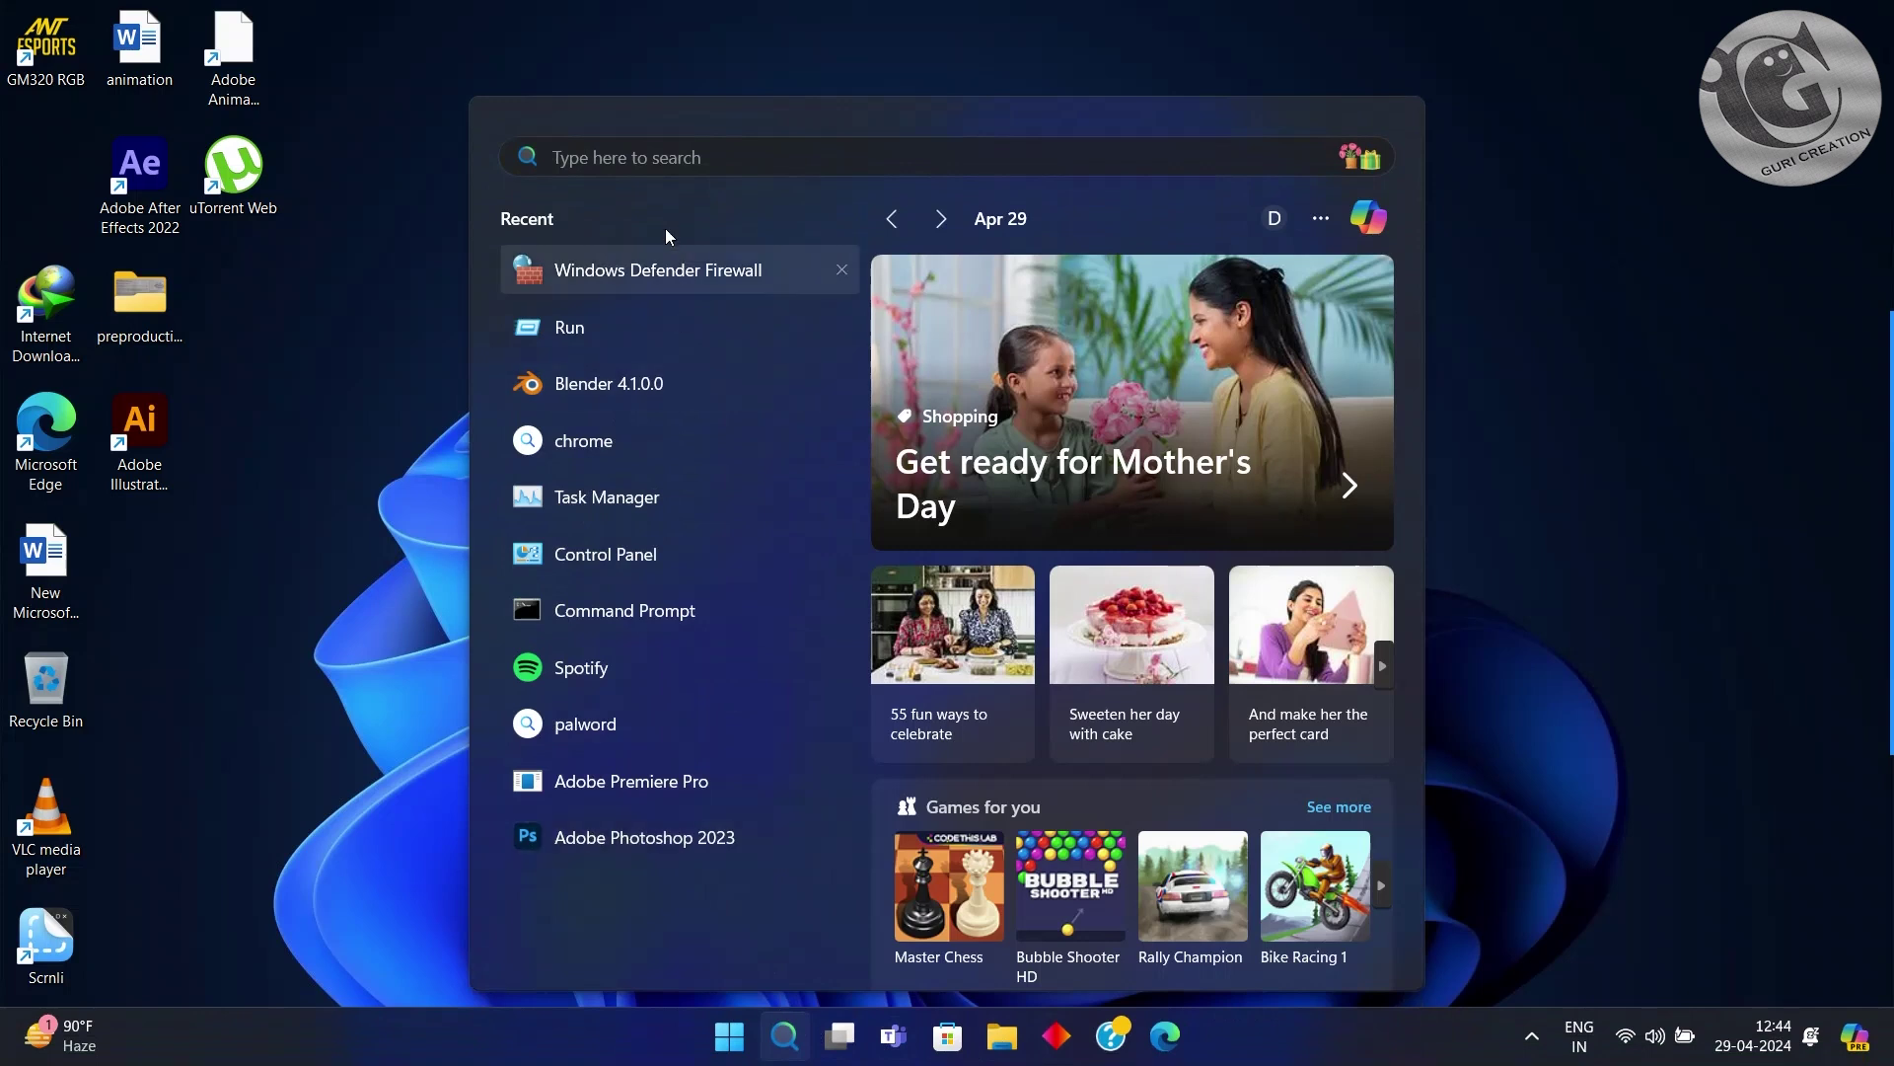
{"action": "type", "text": "ph"}
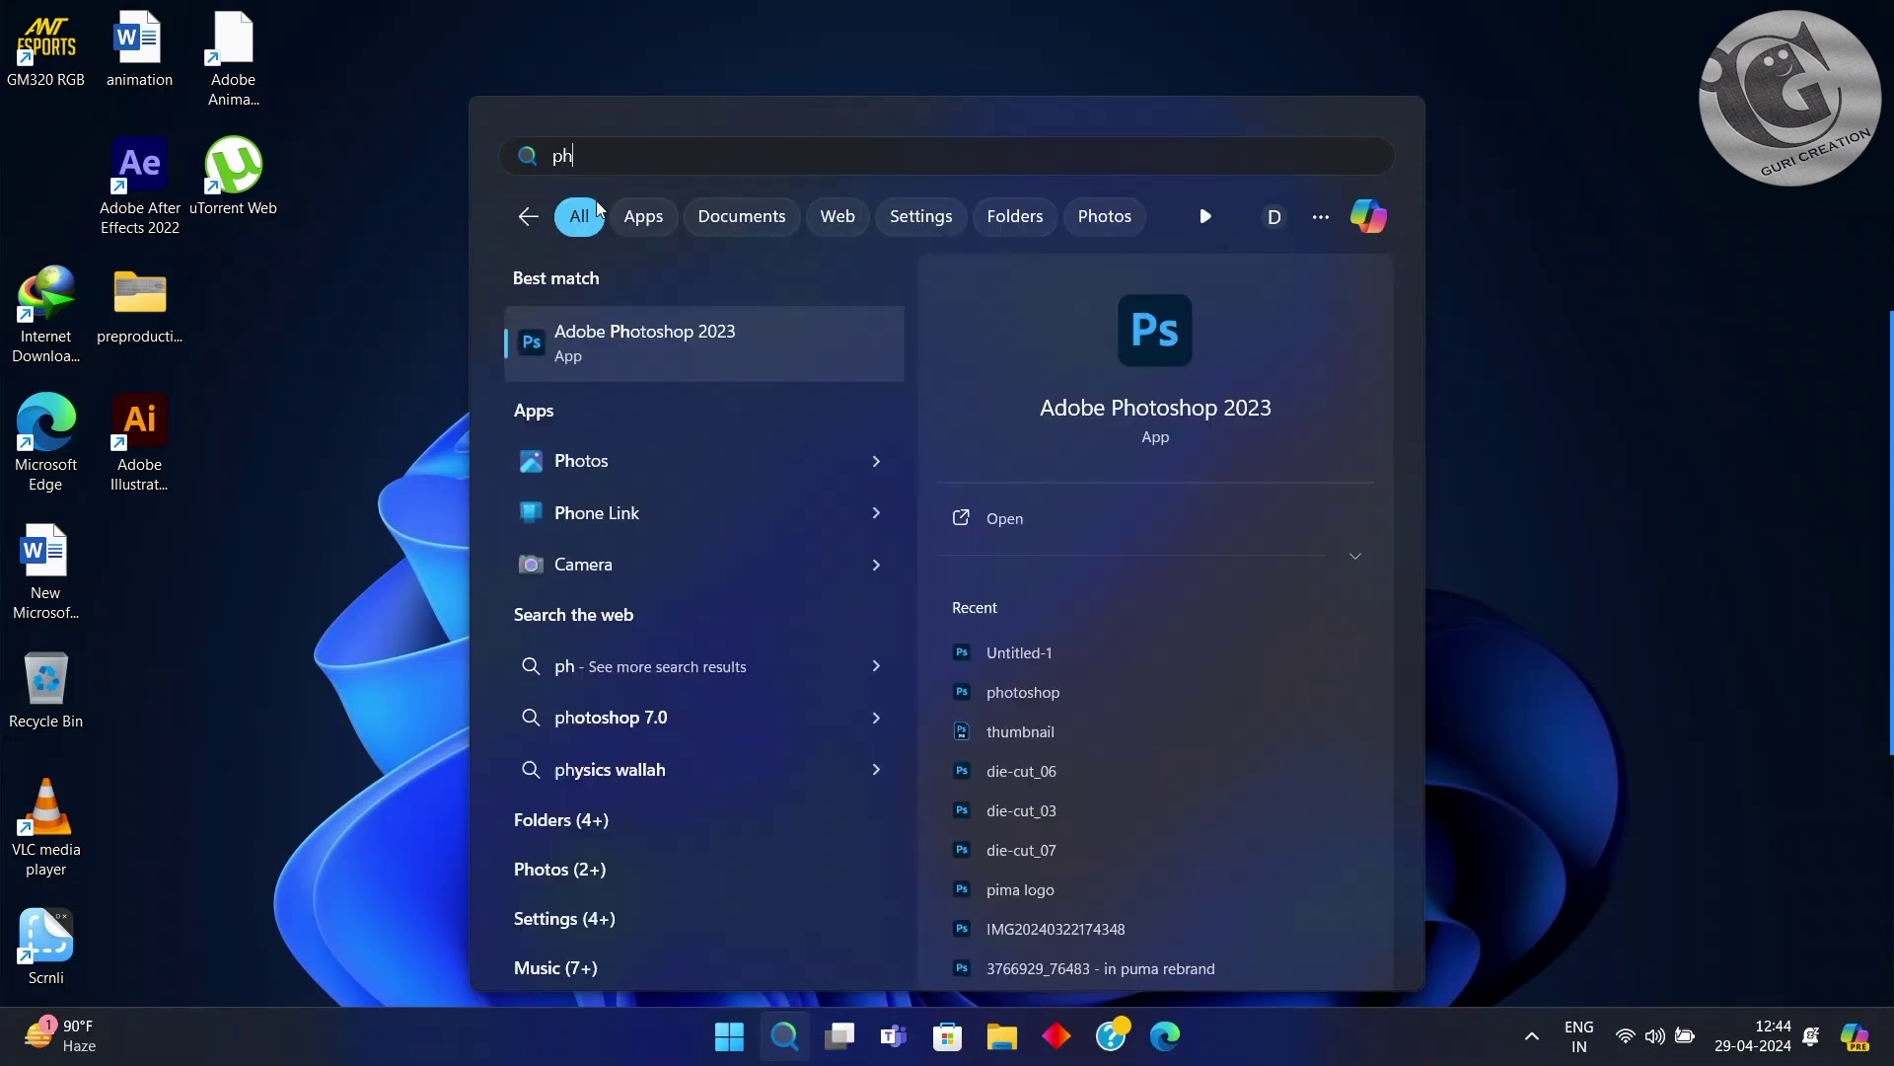
{"action": "left_click", "coordinate": [638, 364]}
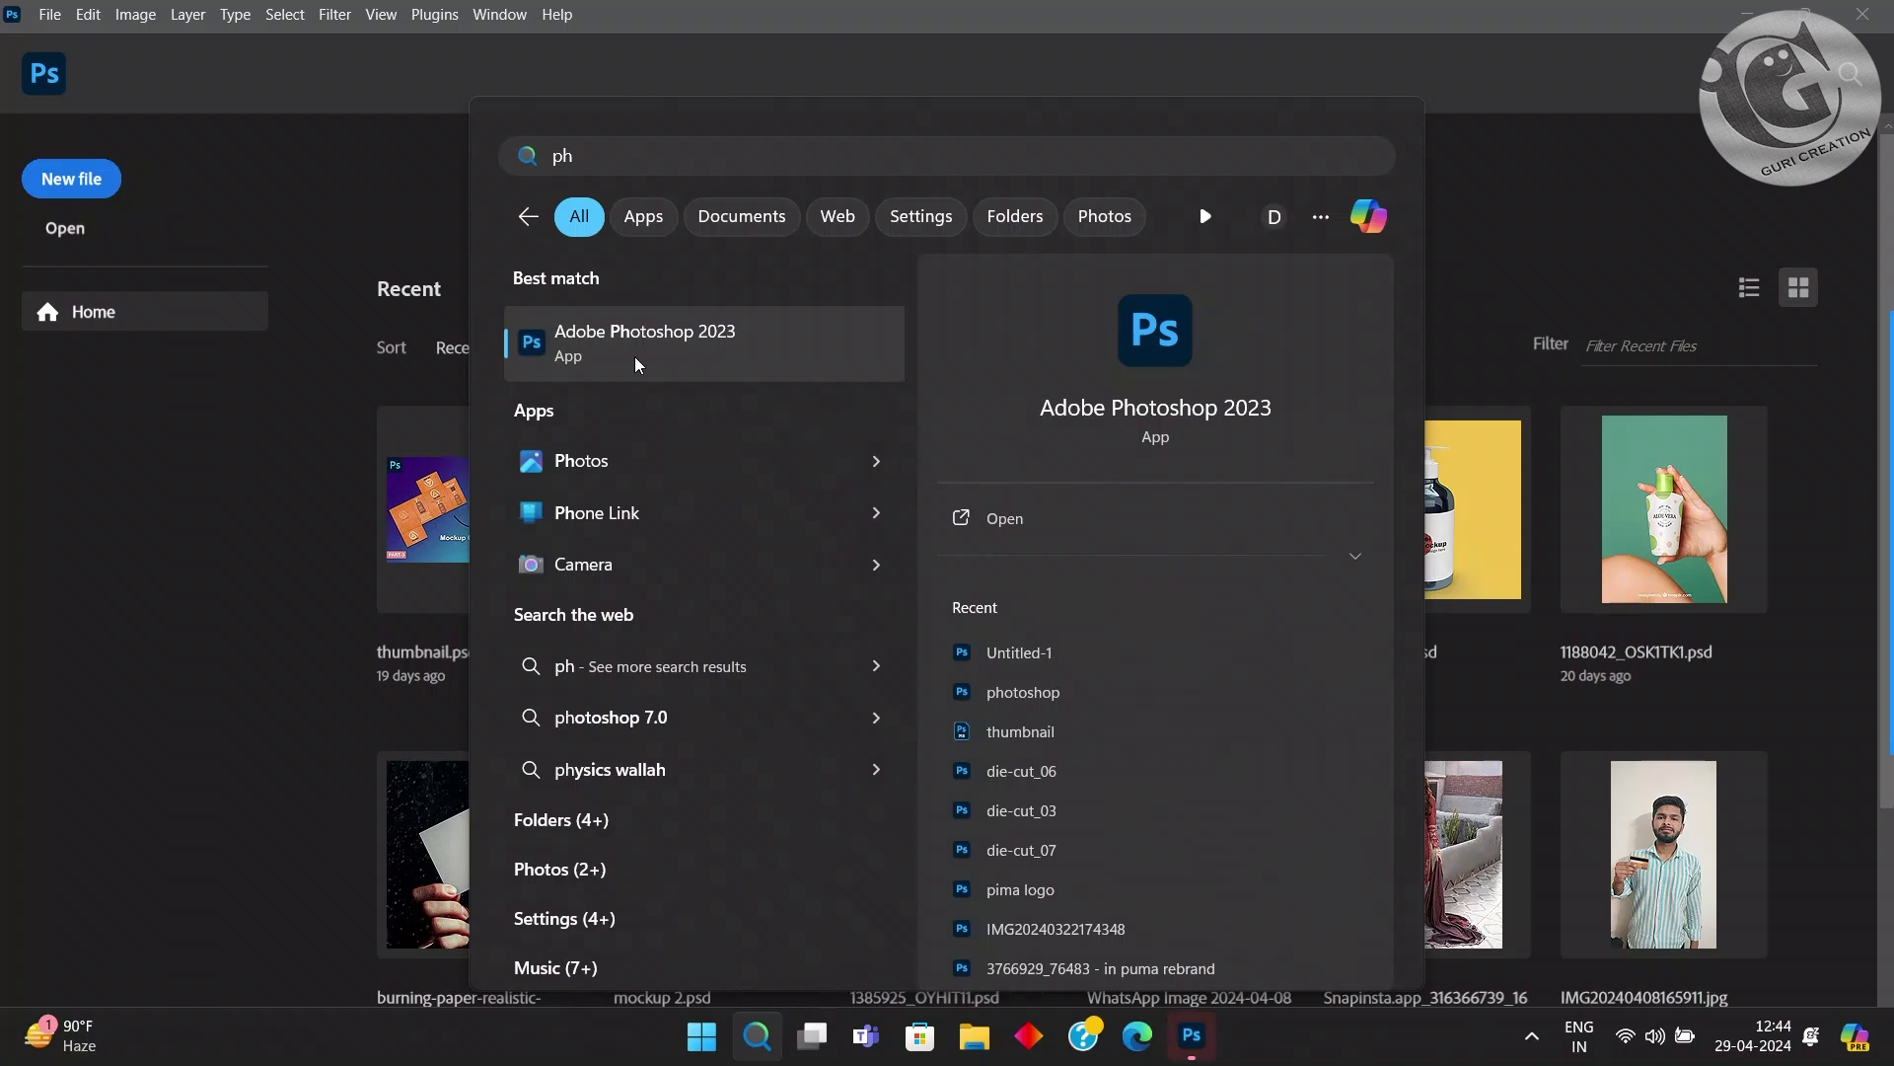
{"action": "left_click", "coordinate": [636, 365]}
{"action": "key", "text": "ctrl+n"}
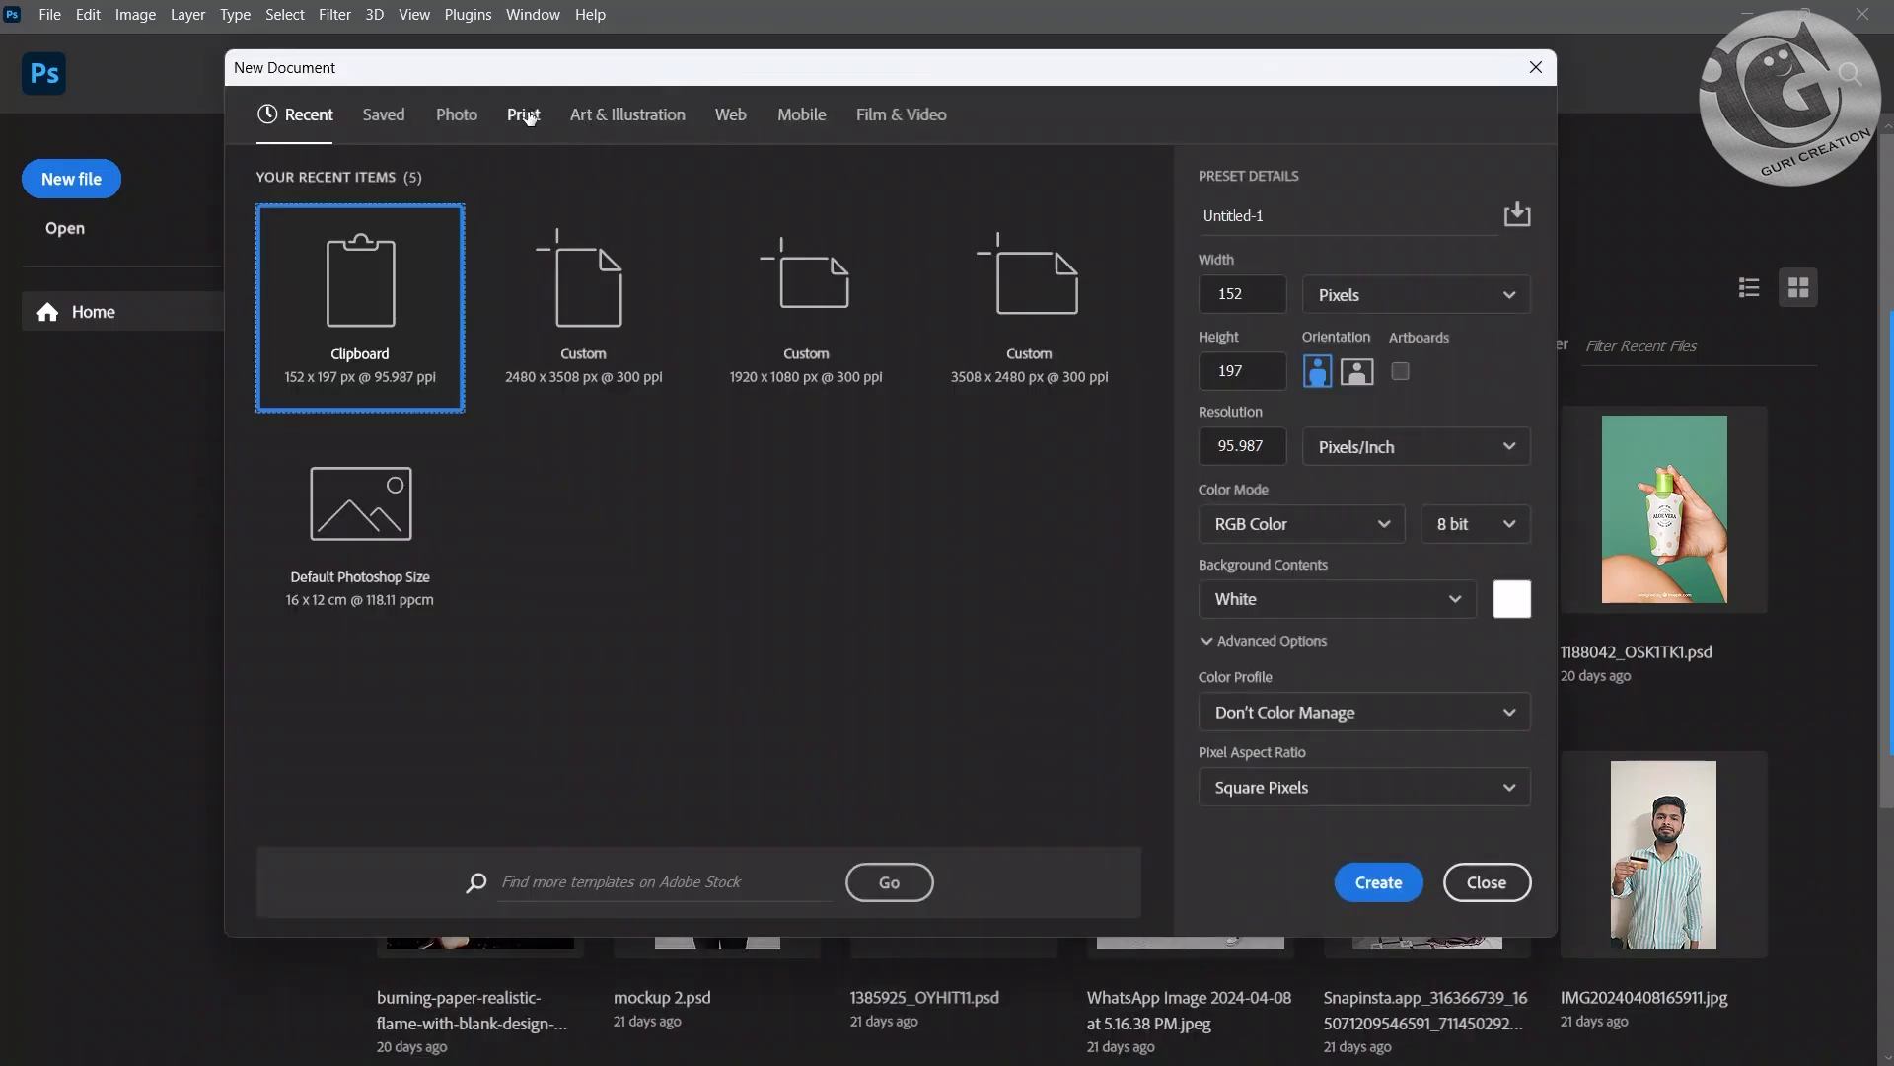
Create a document from the Print A4 preset in pixels, 2480 × 3508 px at 300 ppi
{"action": "left_click", "coordinate": [523, 115]}
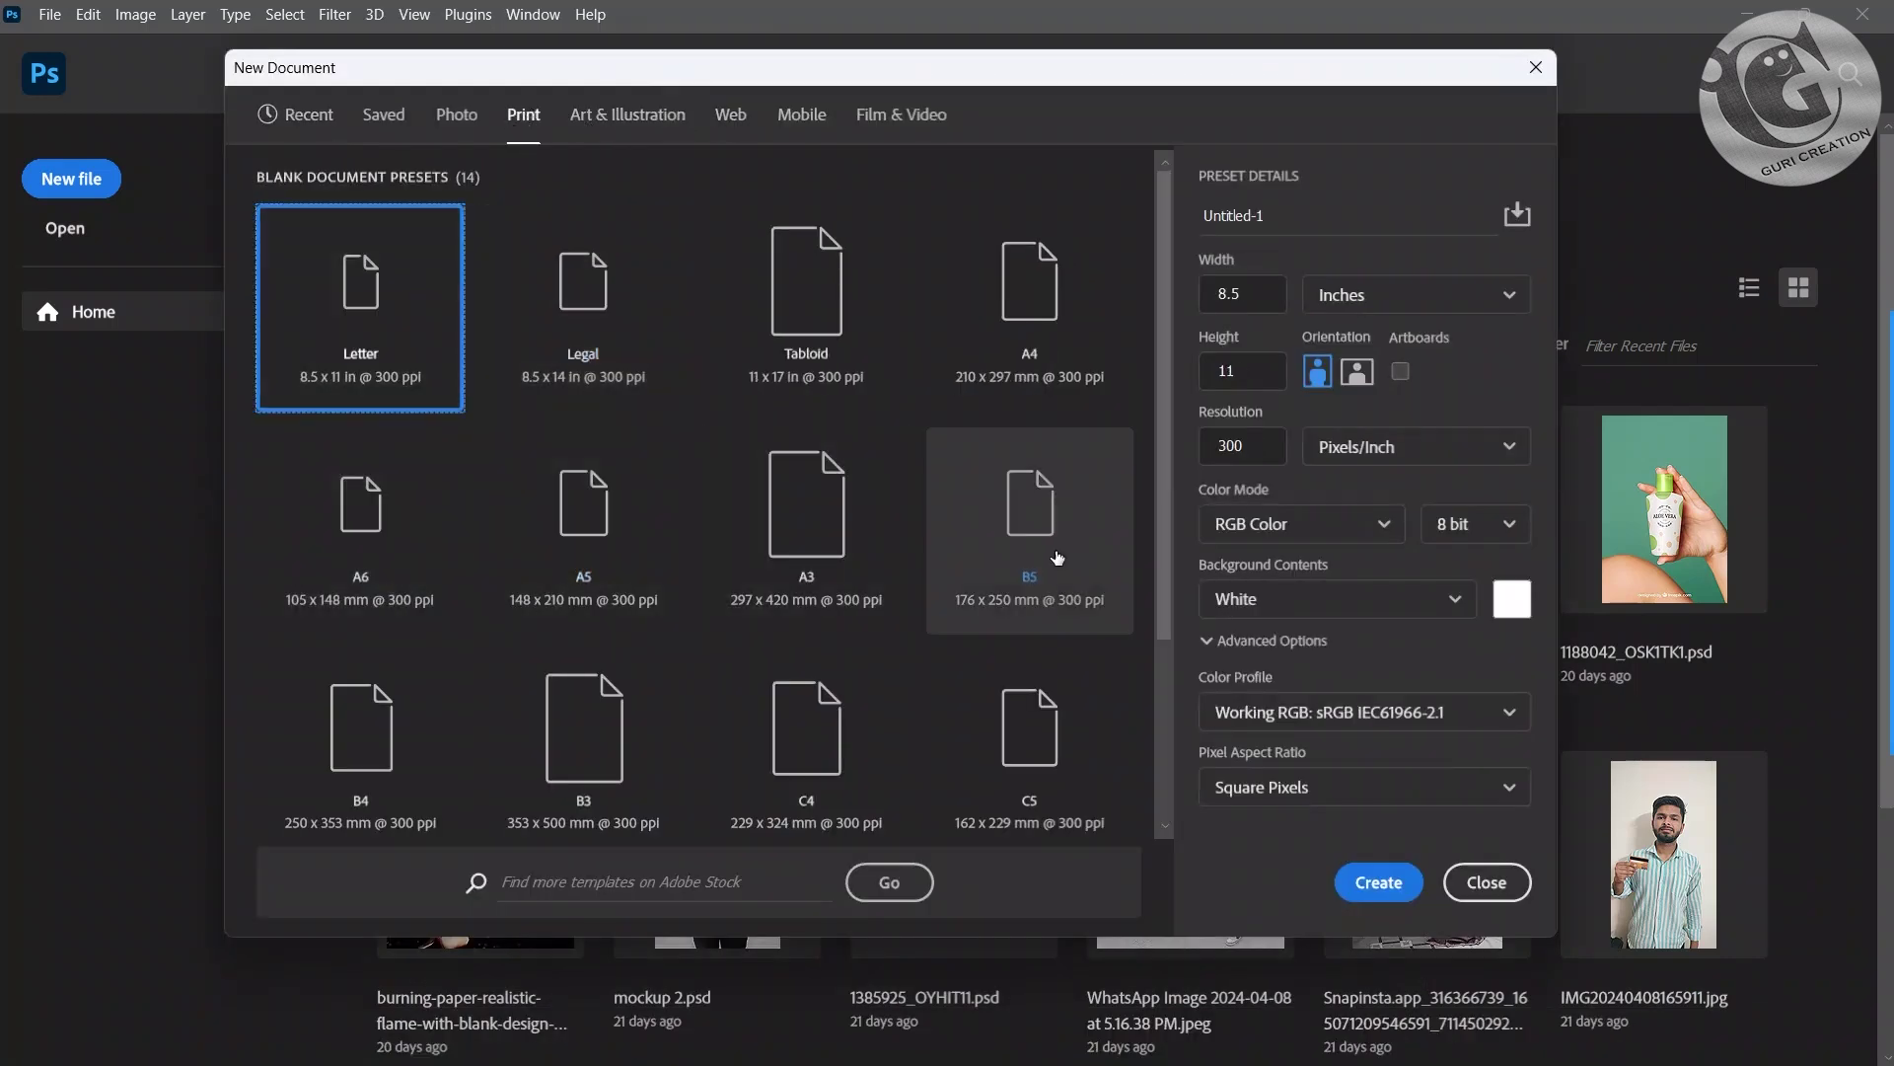
{"action": "left_click", "coordinate": [1029, 296]}
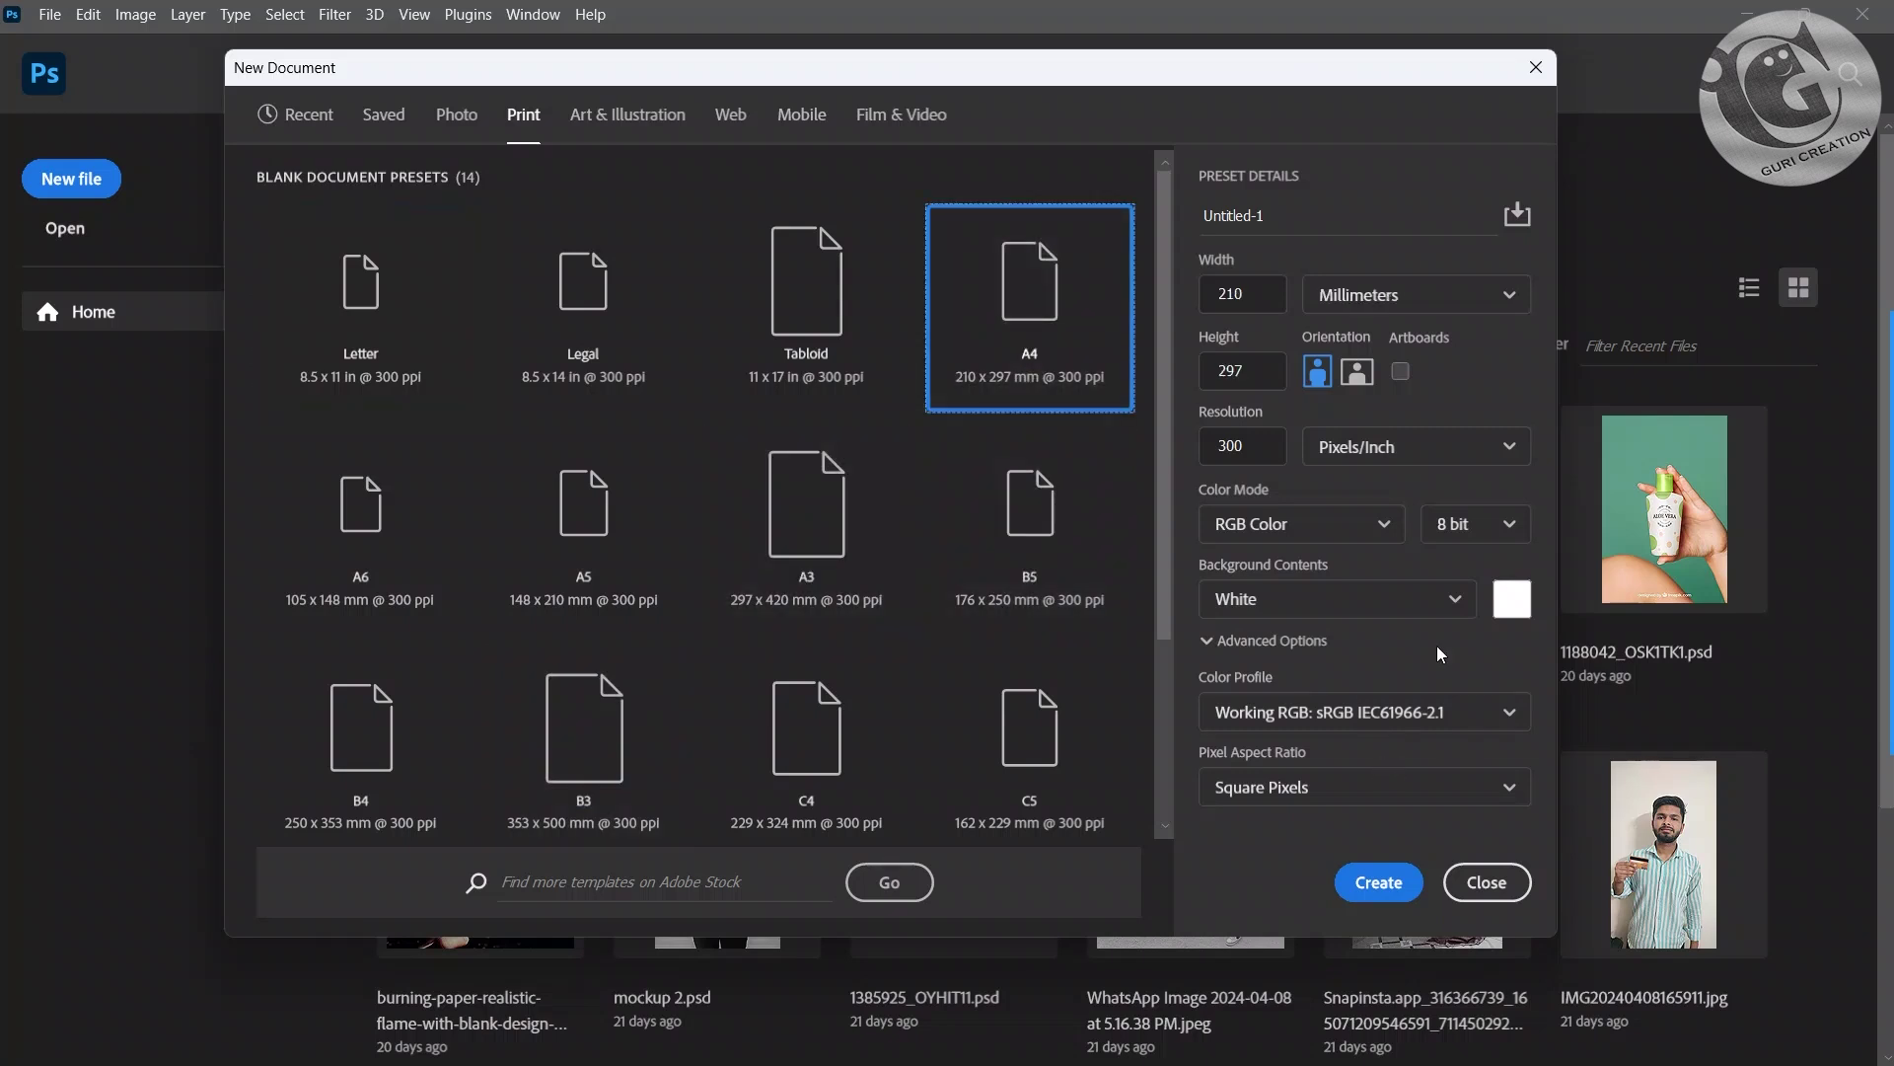
{"action": "left_click", "coordinate": [1423, 283]}
{"action": "left_click", "coordinate": [1426, 339]}
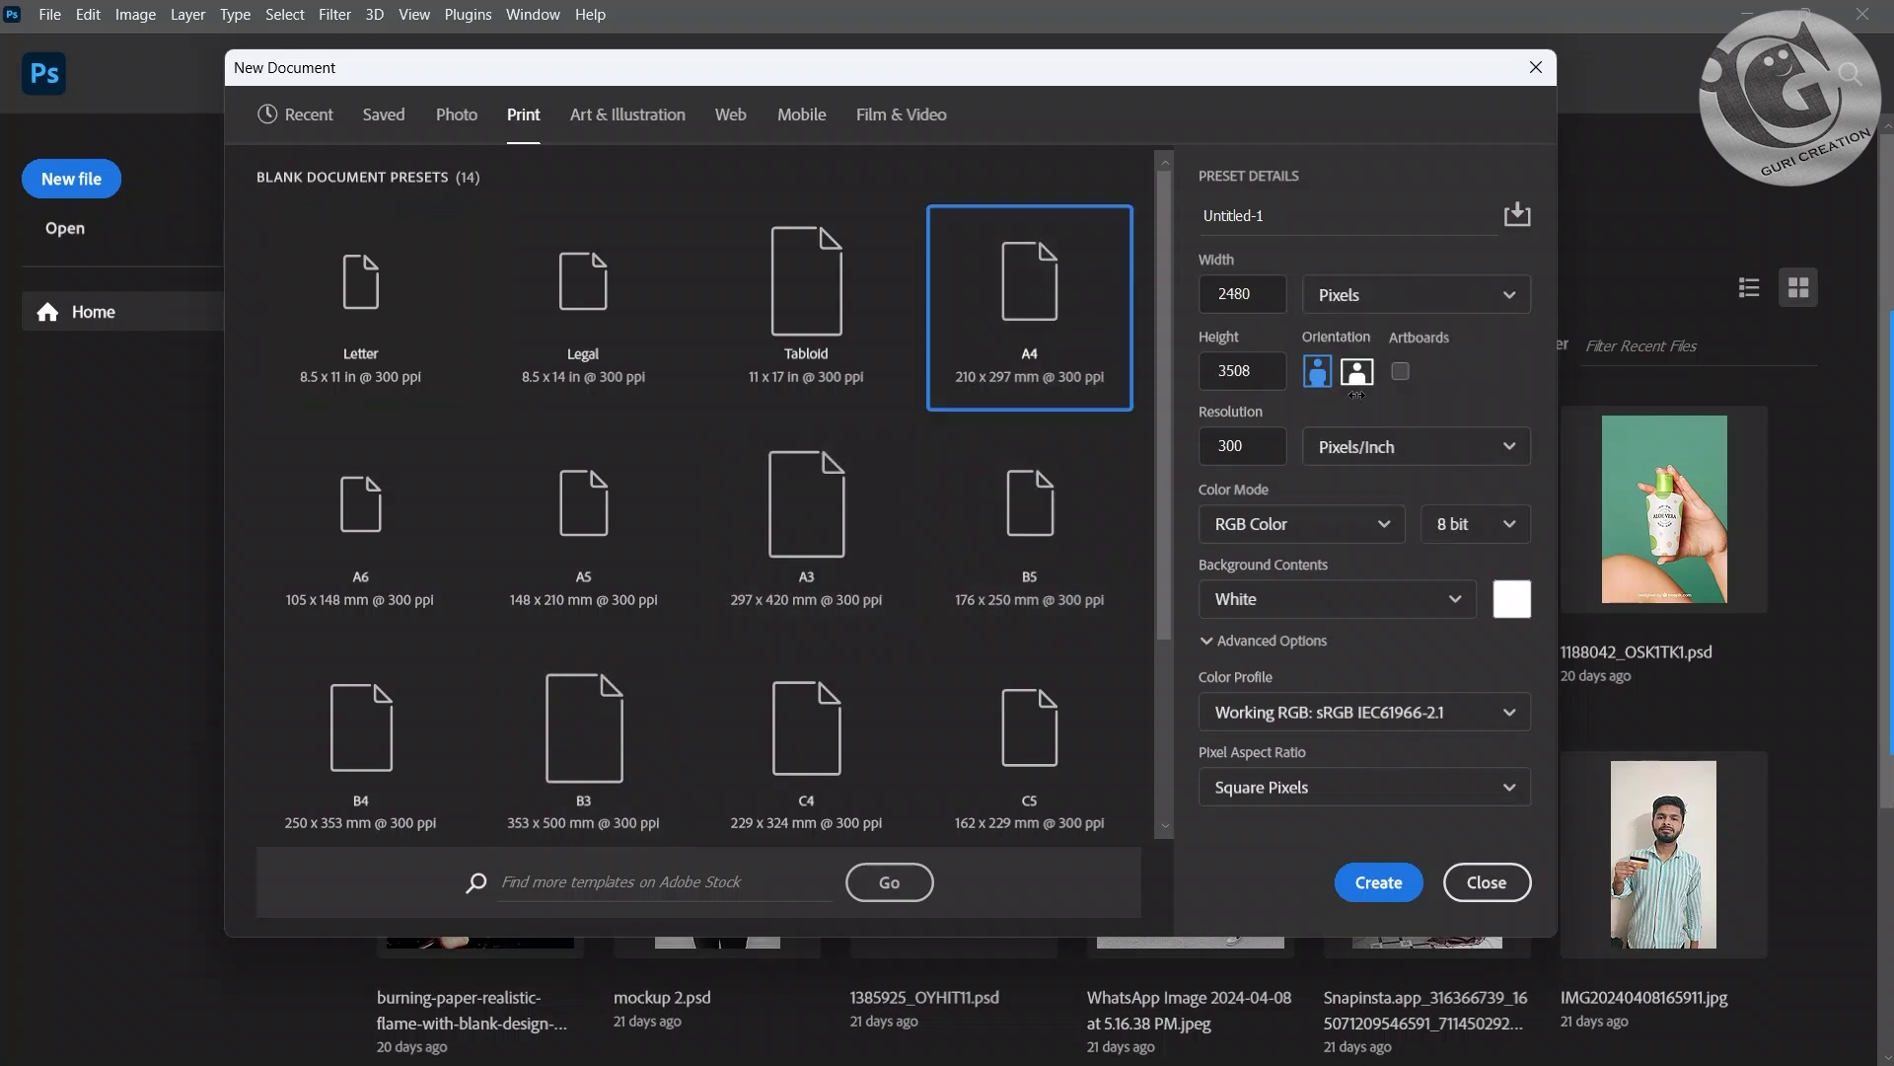
{"action": "left_click", "coordinate": [1380, 881]}
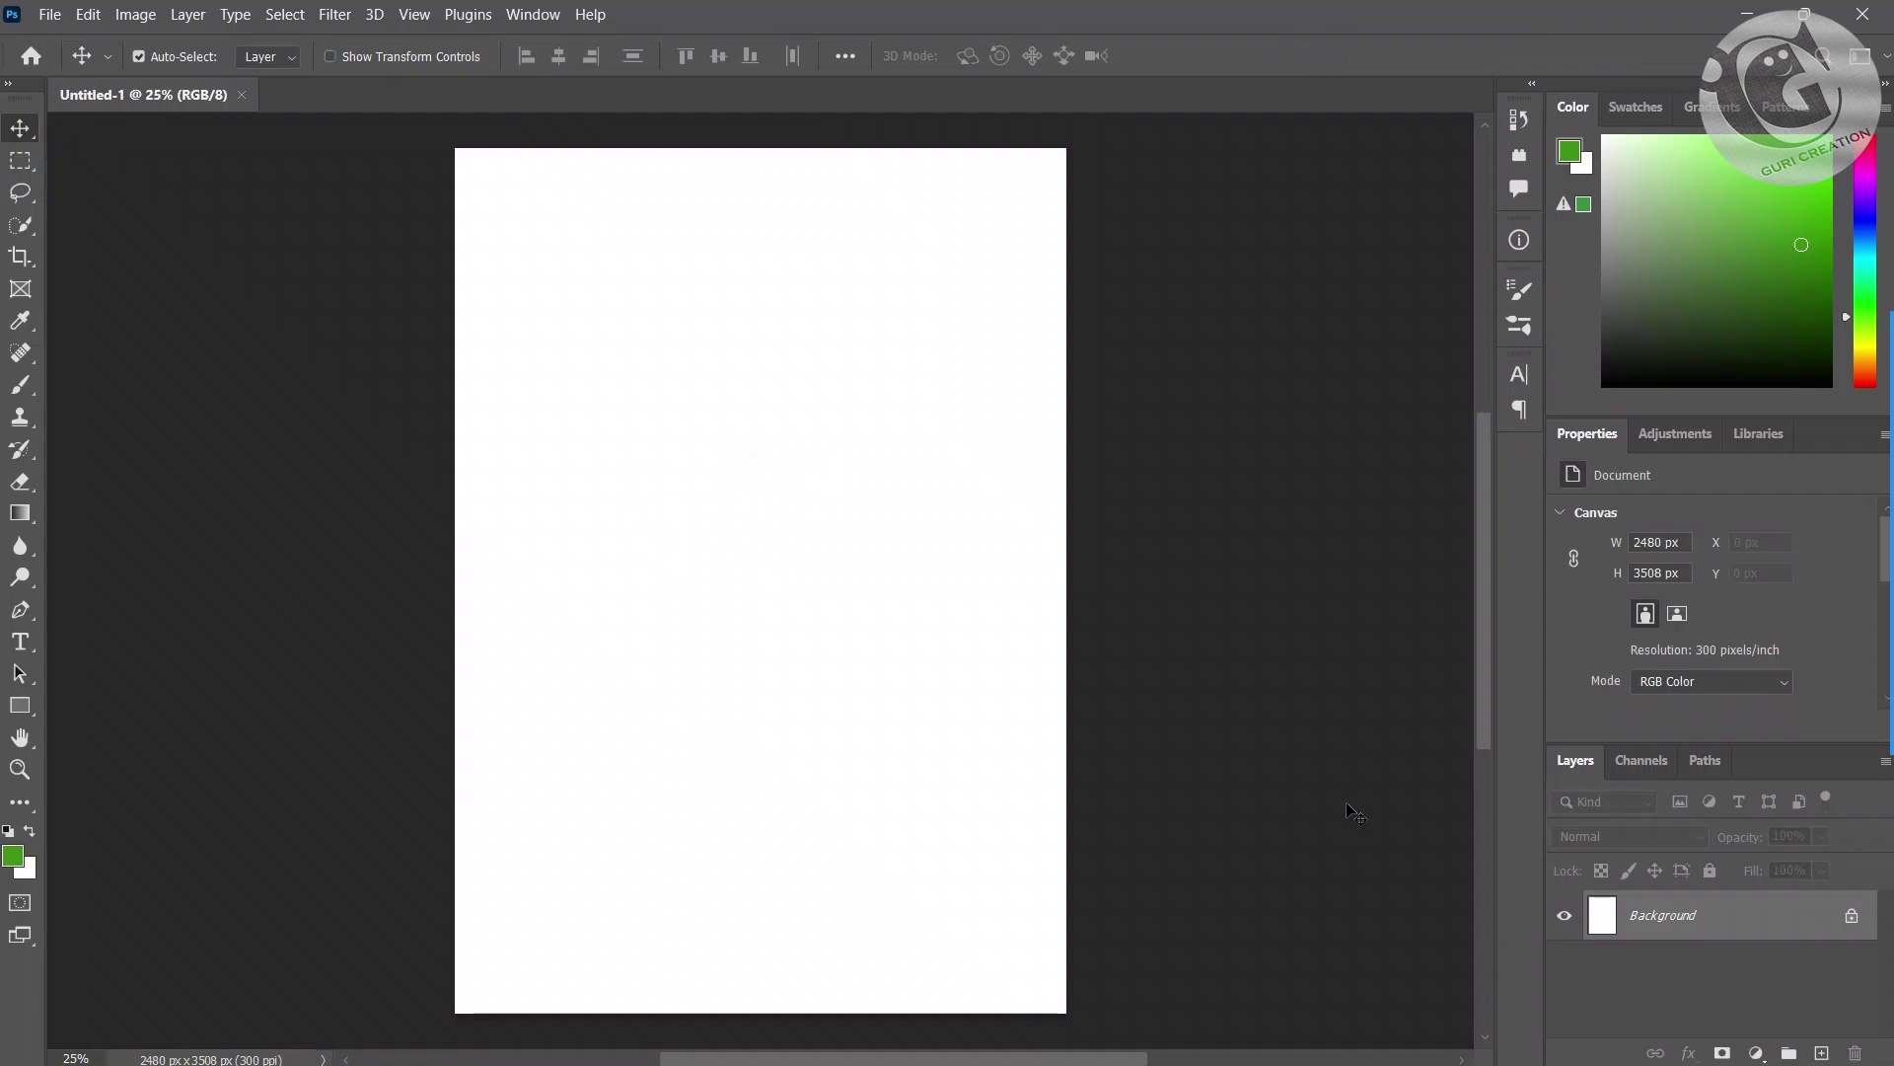
{"action": "scroll", "coordinate": [760, 618], "scroll_direction": "right", "scroll_amount": 1}
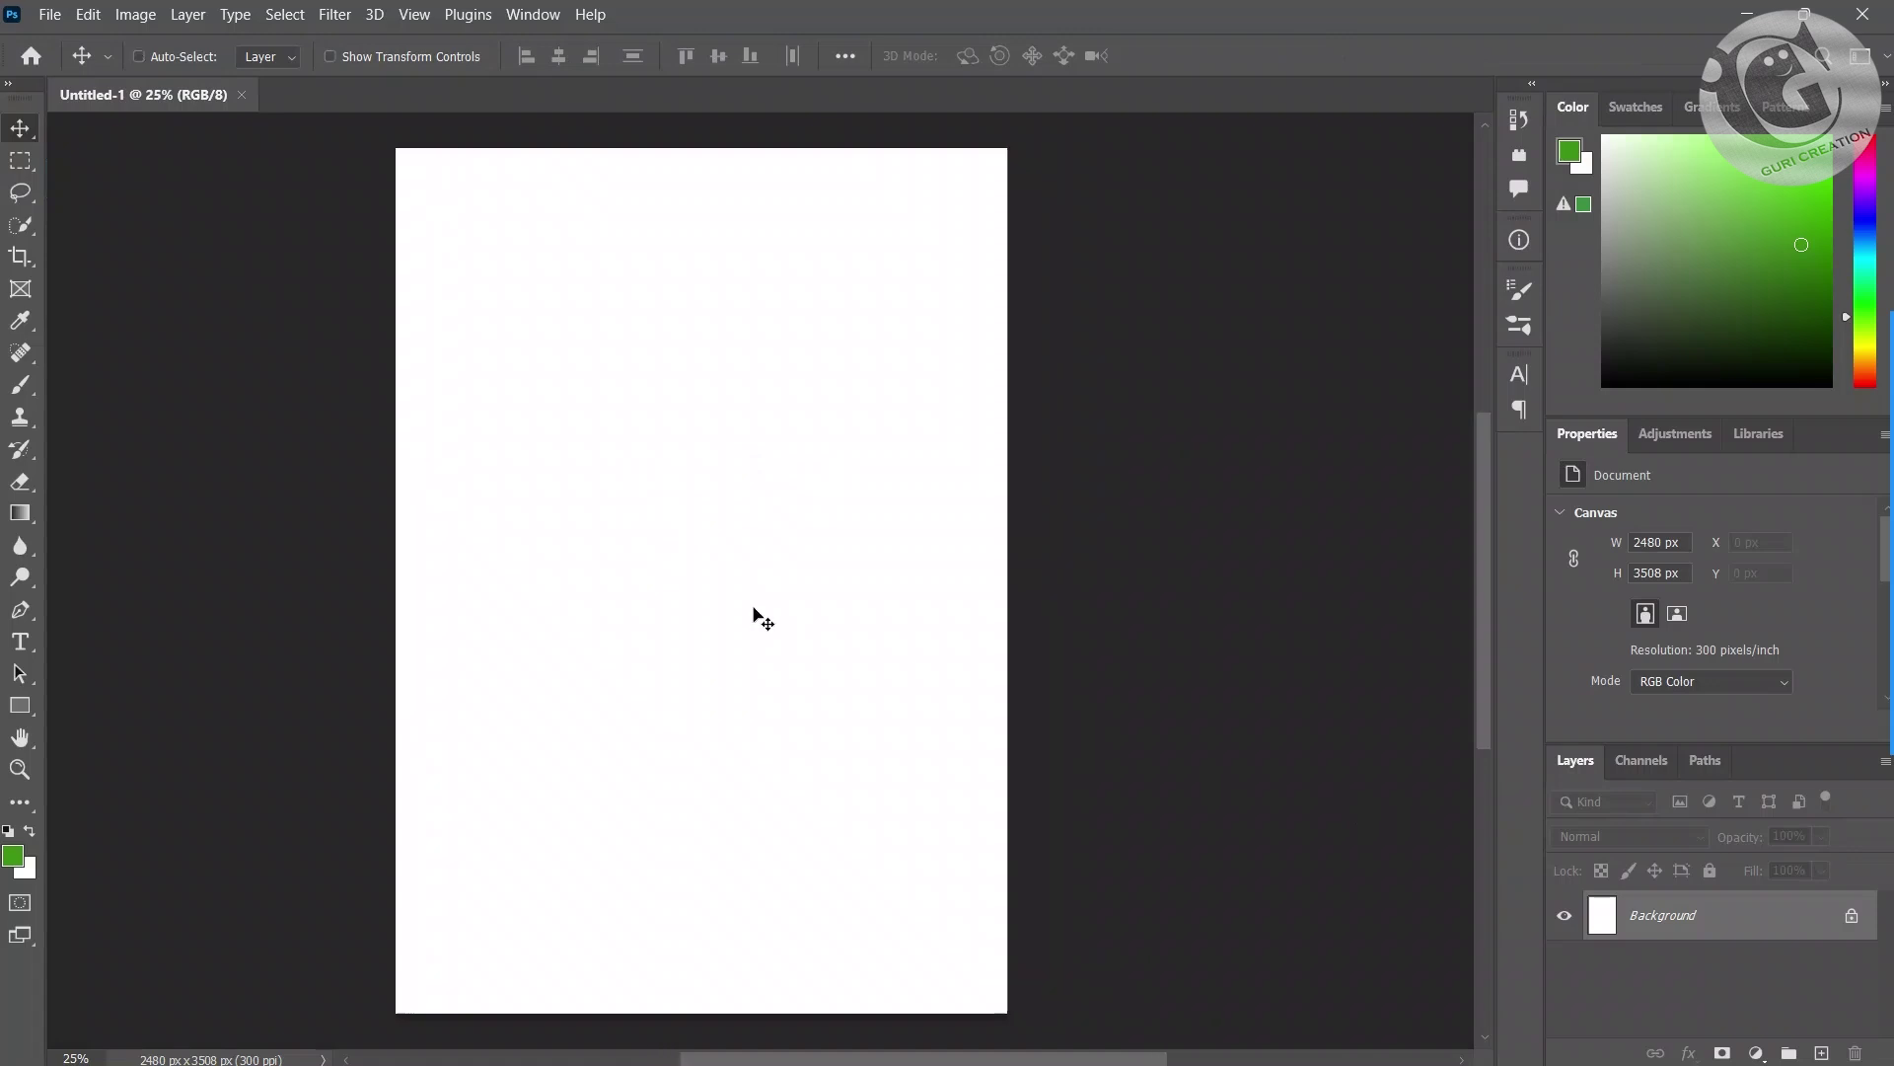
{"action": "scroll", "coordinate": [755, 616], "scroll_direction": "left", "scroll_amount": 1}
{"action": "scroll", "coordinate": [754, 617], "scroll_direction": "down", "scroll_amount": 2}
{"action": "scroll", "coordinate": [754, 617], "scroll_direction": "down", "scroll_amount": 1}
{"action": "scroll", "coordinate": [755, 618], "scroll_direction": "up", "scroll_amount": 3}
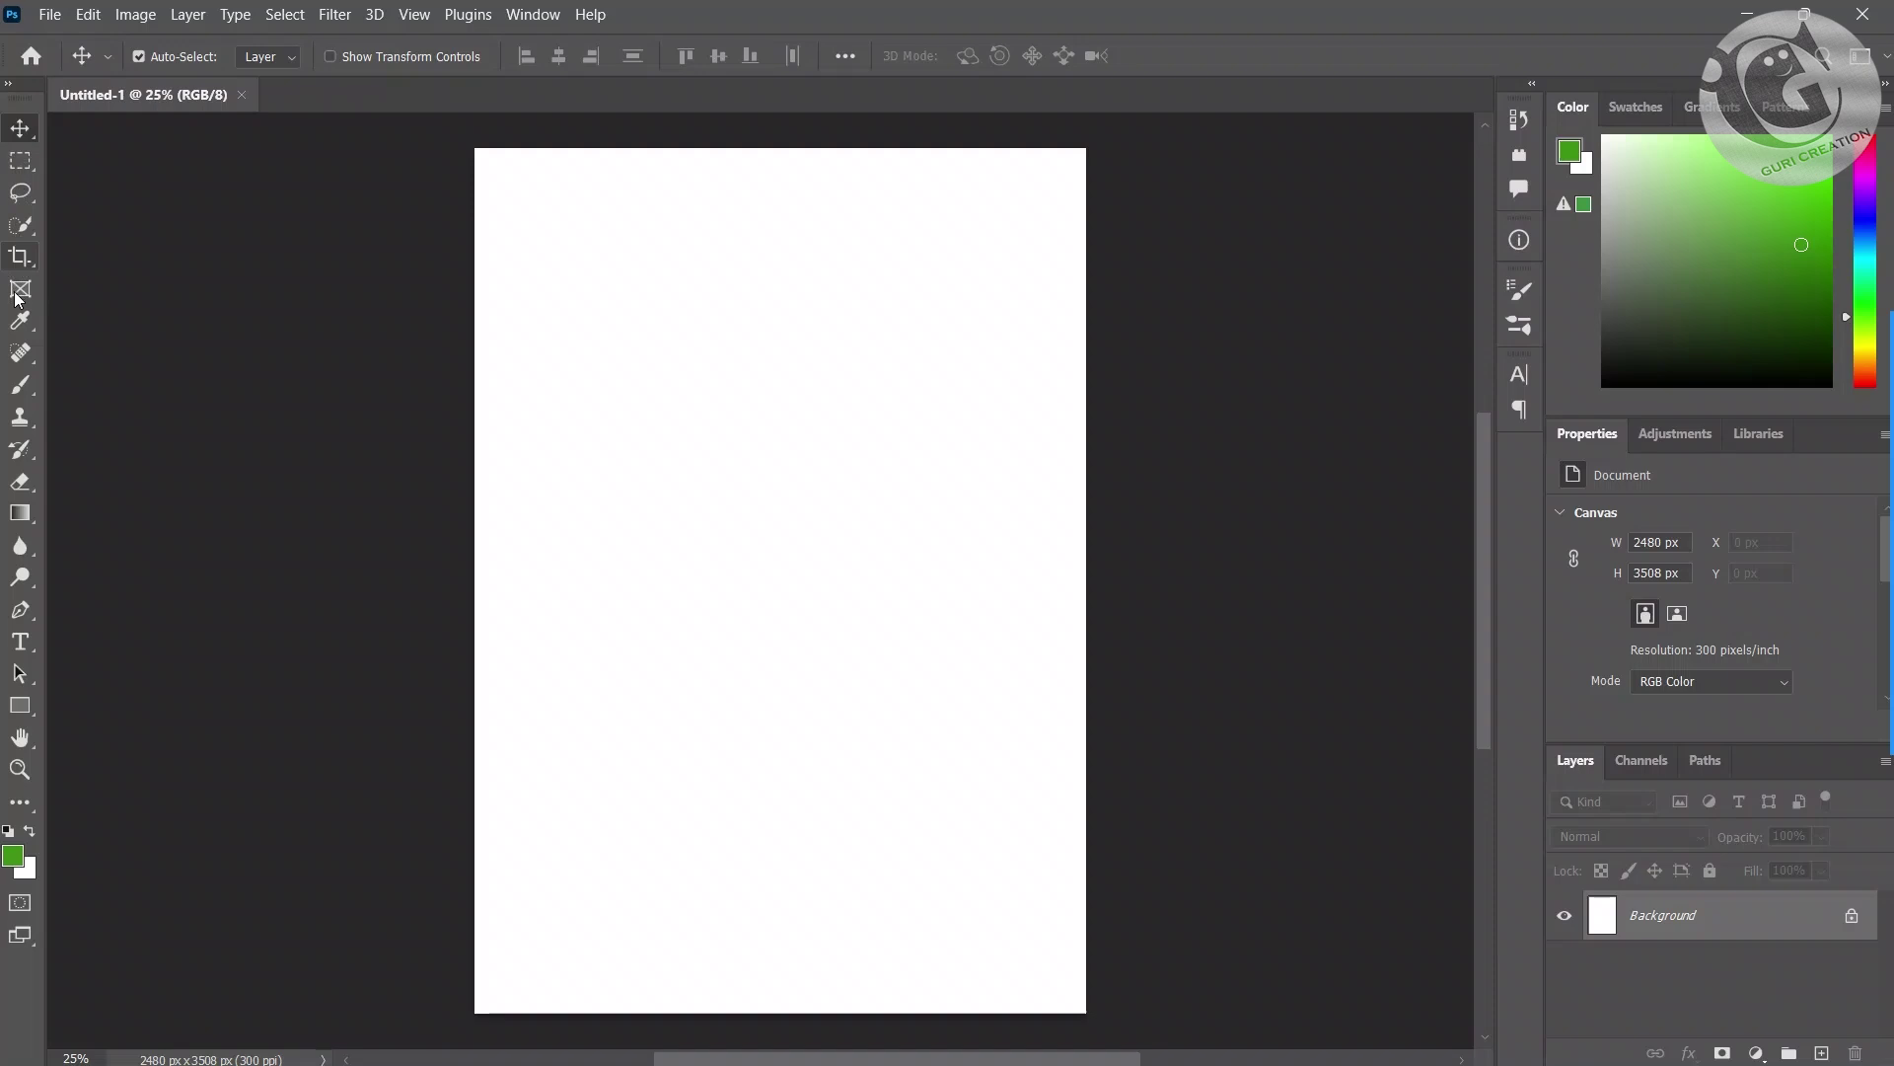
{"action": "left_click", "coordinate": [20, 256]}
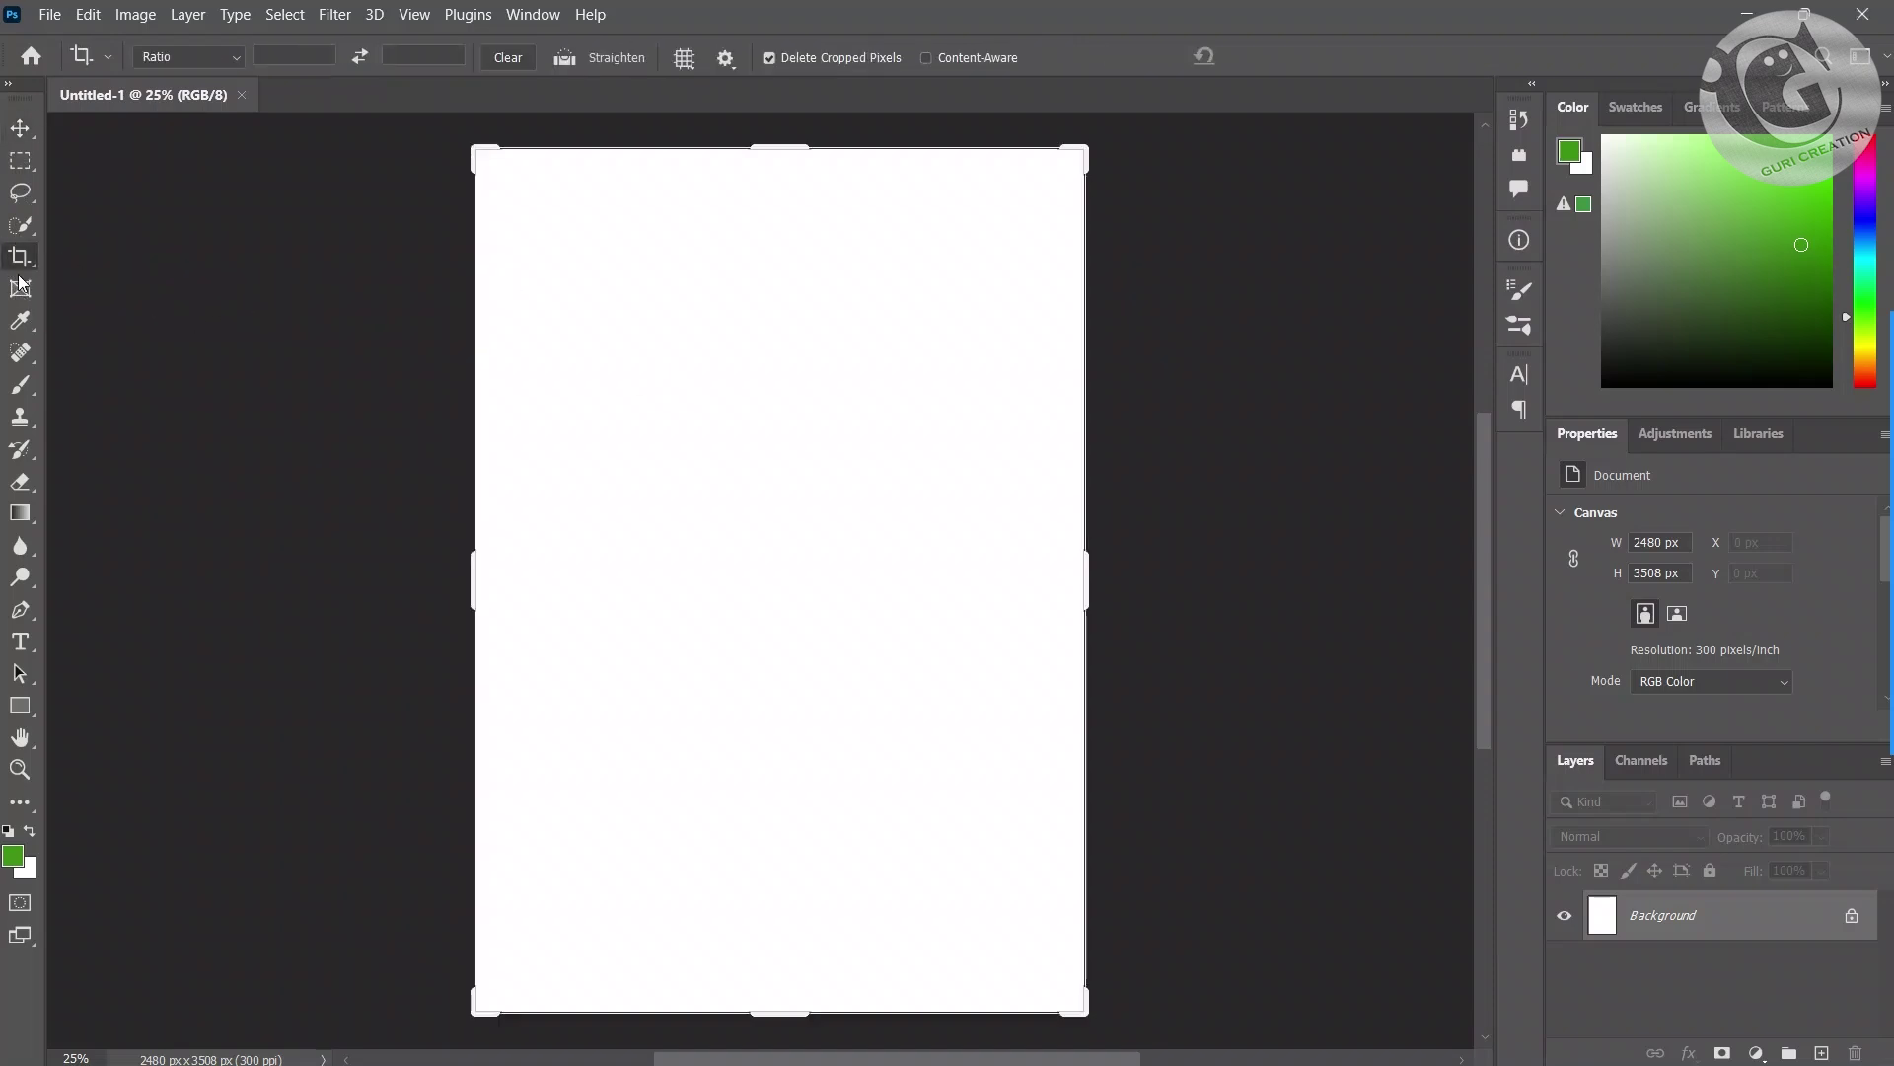
{"action": "left_click", "coordinate": [19, 449]}
{"action": "left_click", "coordinate": [20, 385]}
{"action": "mouse_move", "coordinate": [1061, 328]}
{"action": "left_mouse_down"}
{"action": "mouse_move", "coordinate": [993, 474]}
{"action": "mouse_move", "coordinate": [405, 550]}
{"action": "mouse_move", "coordinate": [207, 368]}
{"action": "mouse_move", "coordinate": [254, 579]}
{"action": "mouse_move", "coordinate": [326, 673]}
{"action": "left_mouse_up"}
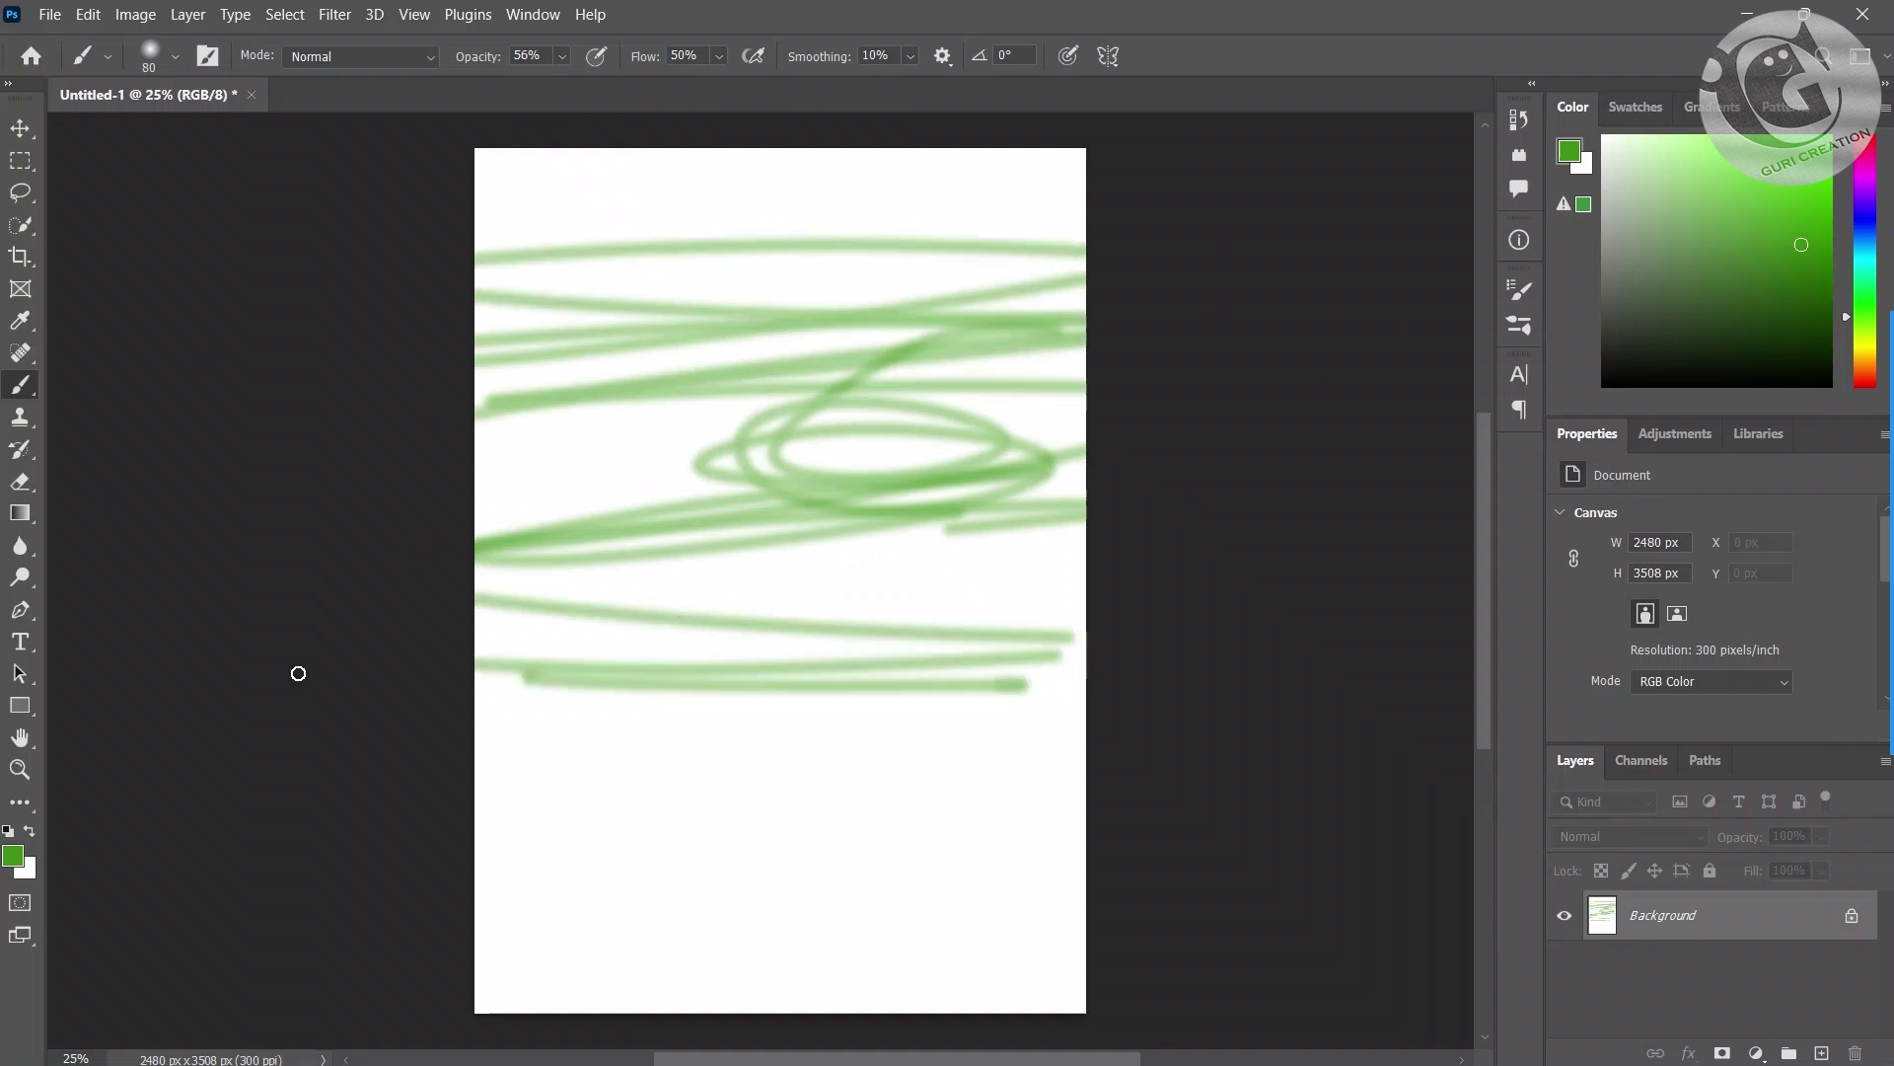
{"action": "left_click", "coordinate": [15, 131]}
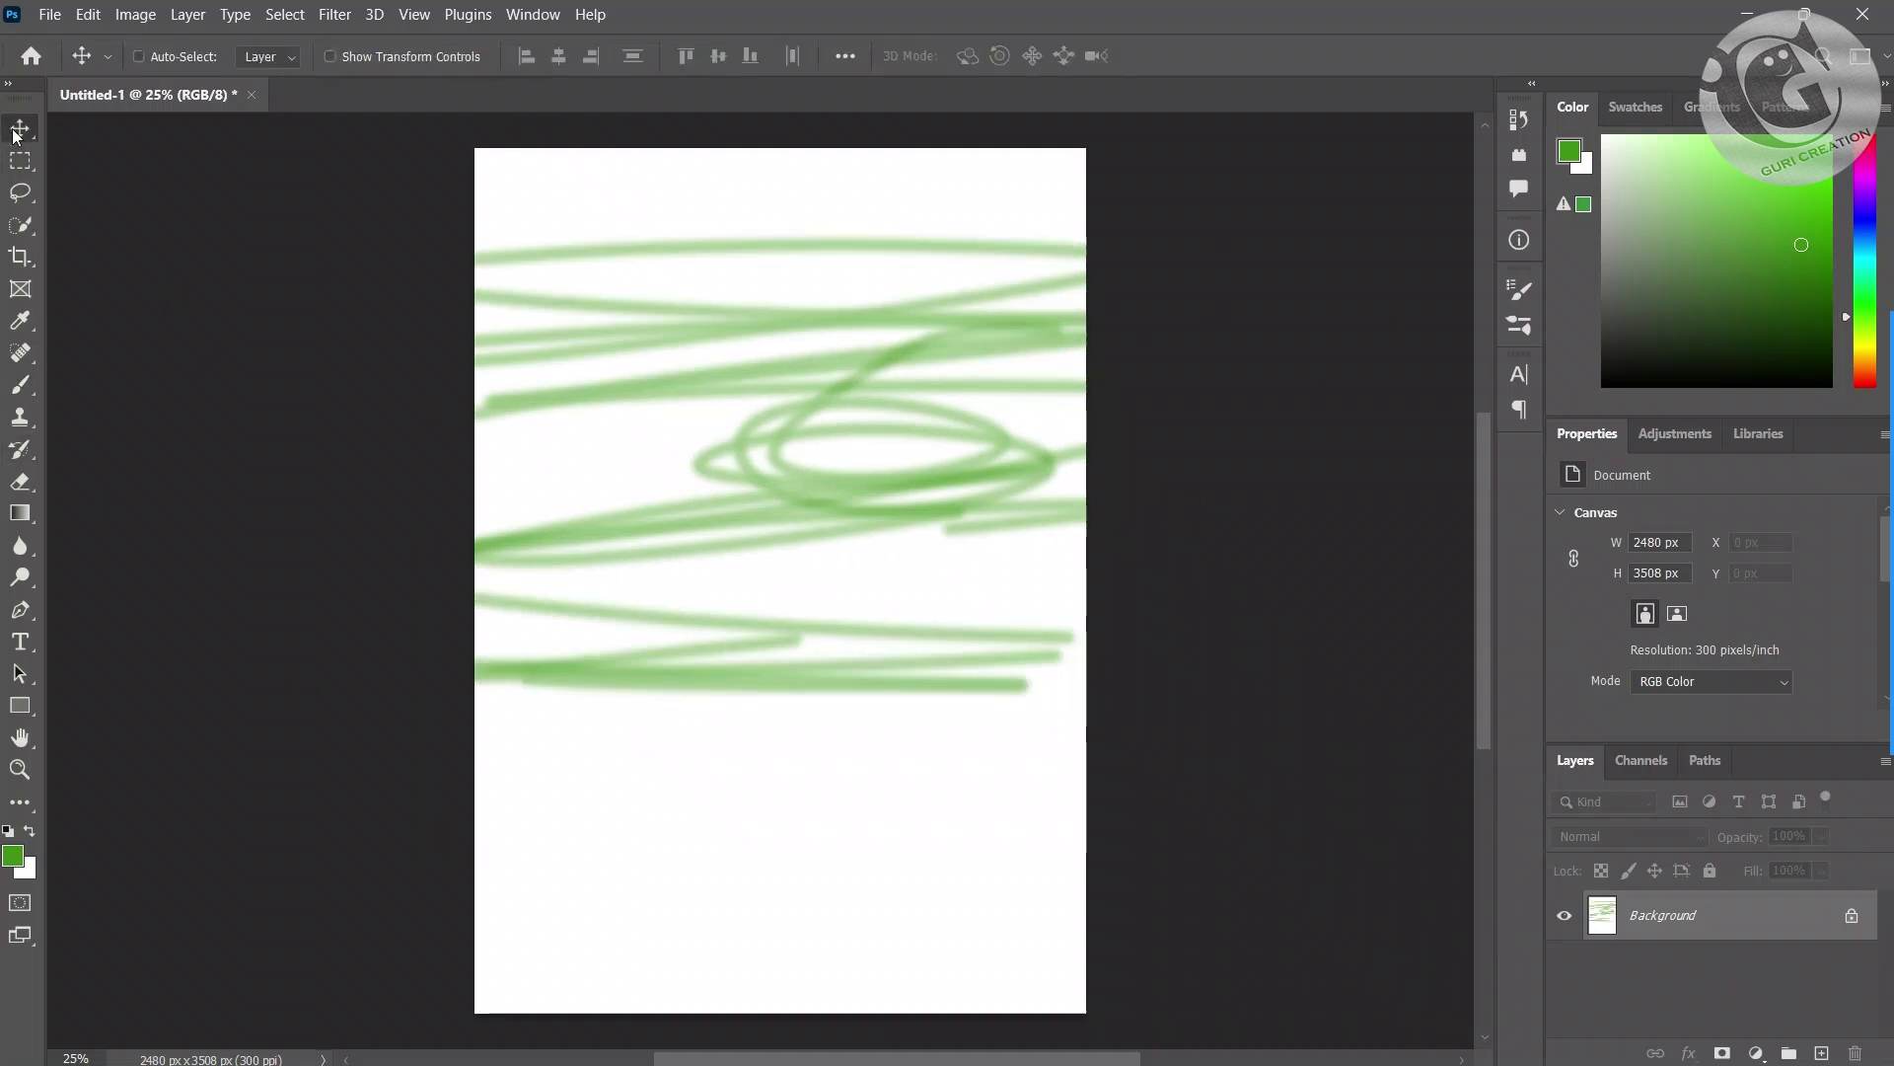
{"action": "key", "text": "ctrl+z"}
{"action": "key", "text": "ctrl+z"}
{"action": "key", "text": "ctrl+z"}
{"action": "key", "text": "ctrl+z"}
{"action": "key", "text": "ctrl+z"}
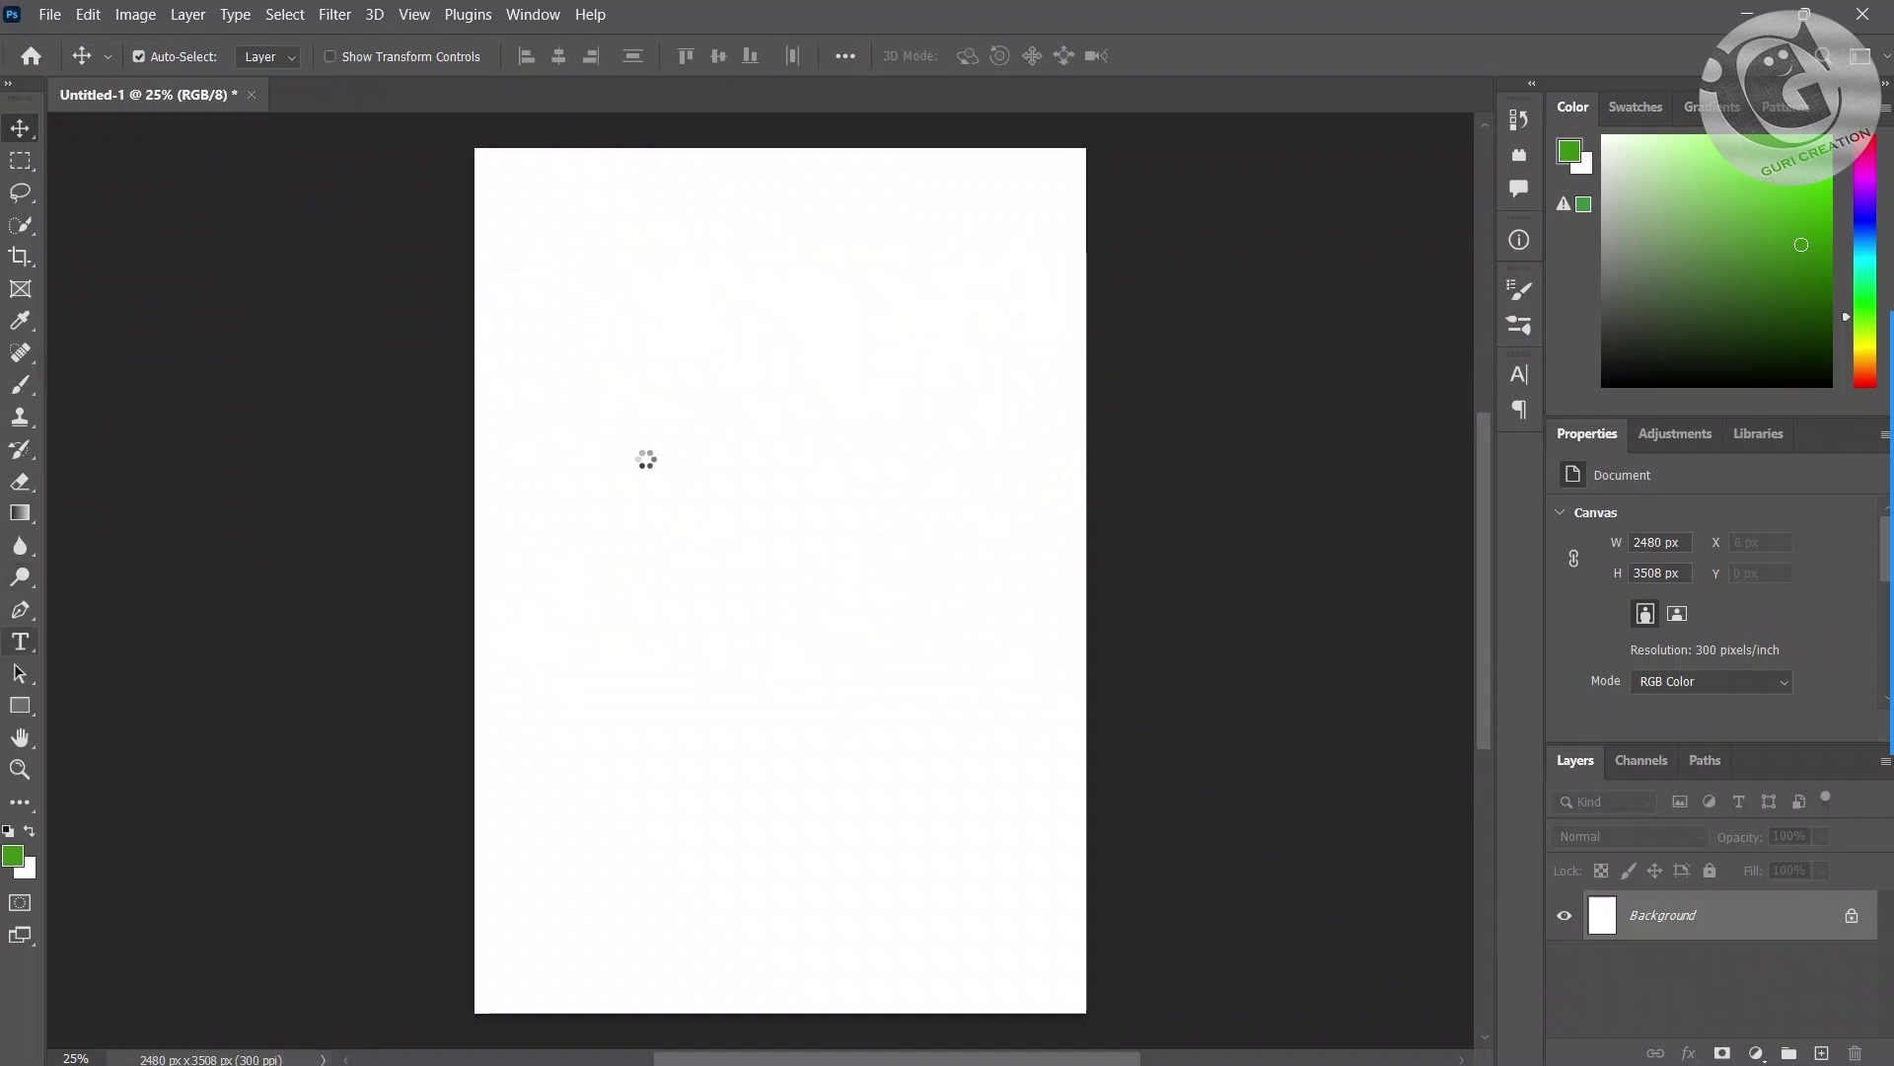
{"action": "key", "text": "t"}
Type 'problem solved' at 54 pt near the top of the page and commit it
{"action": "left_click", "coordinate": [644, 455]}
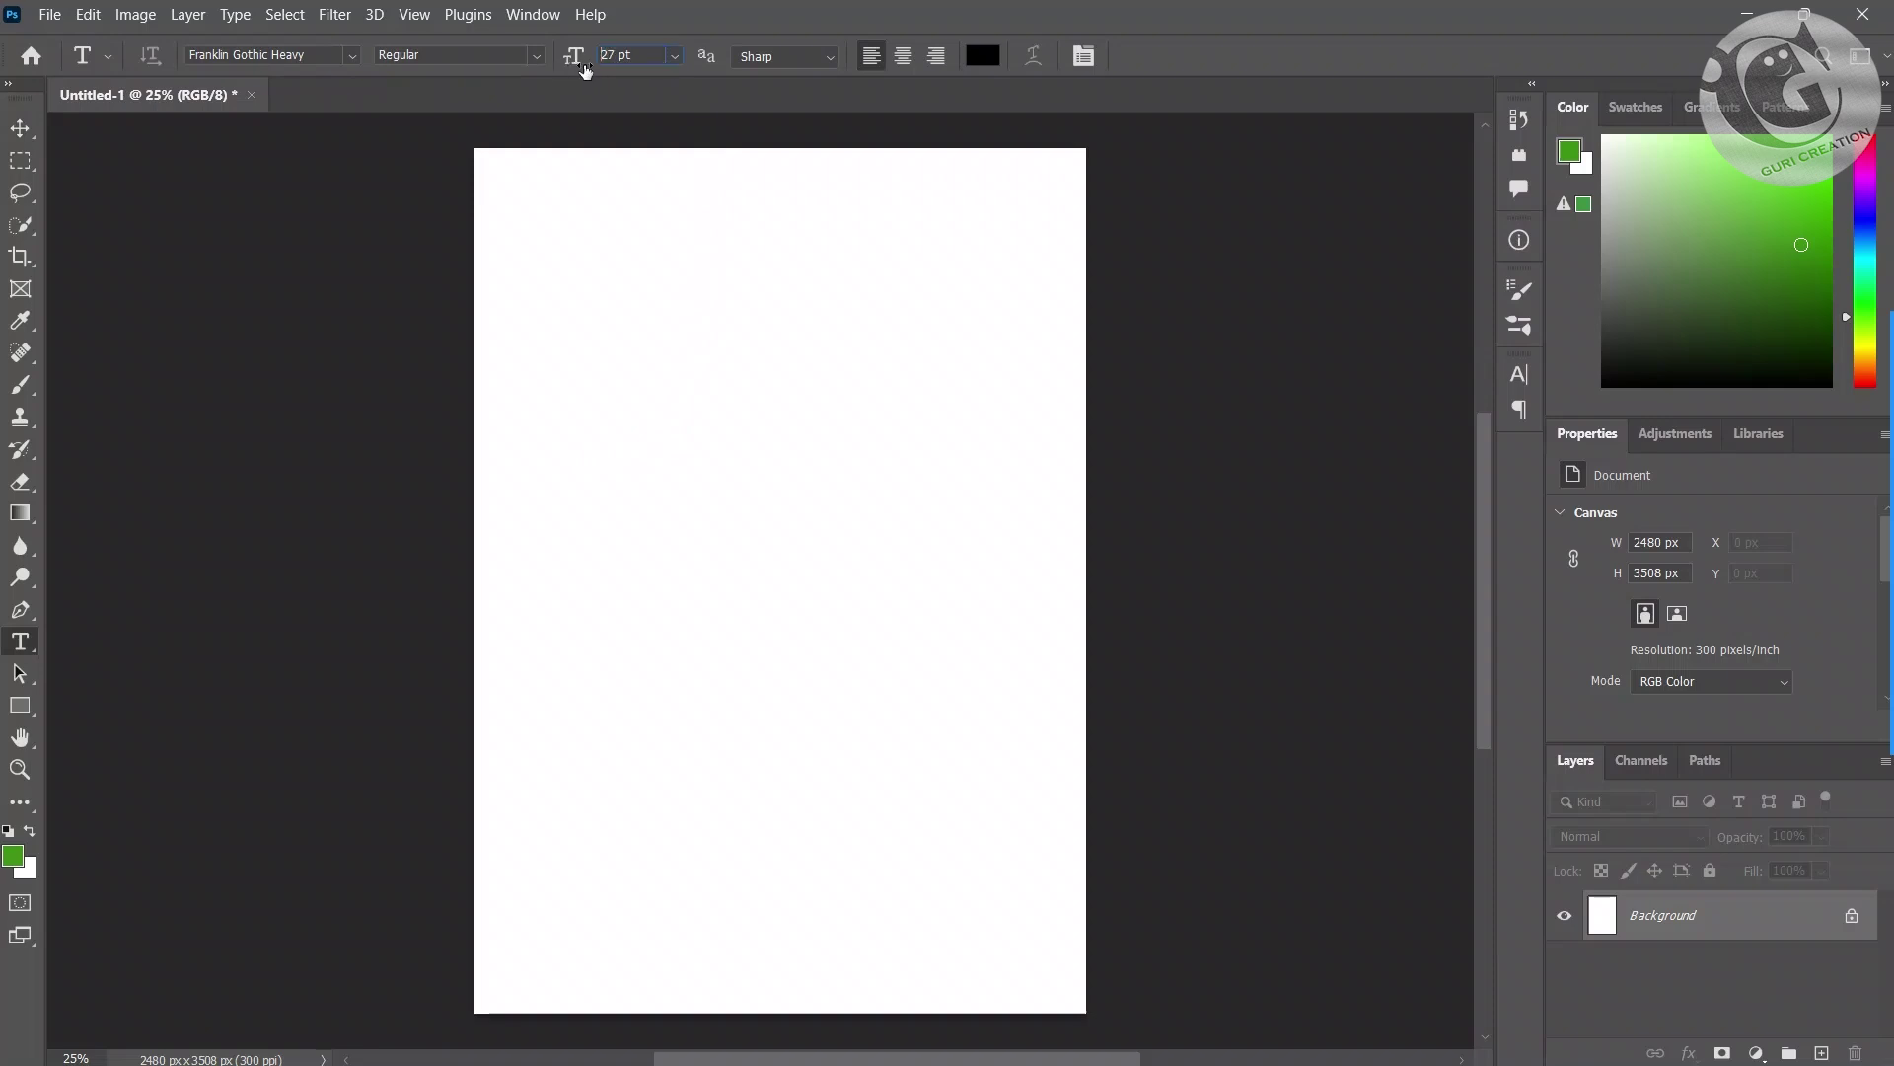
{"action": "type", "text": "142"}
{"action": "left_click", "coordinate": [606, 441]}
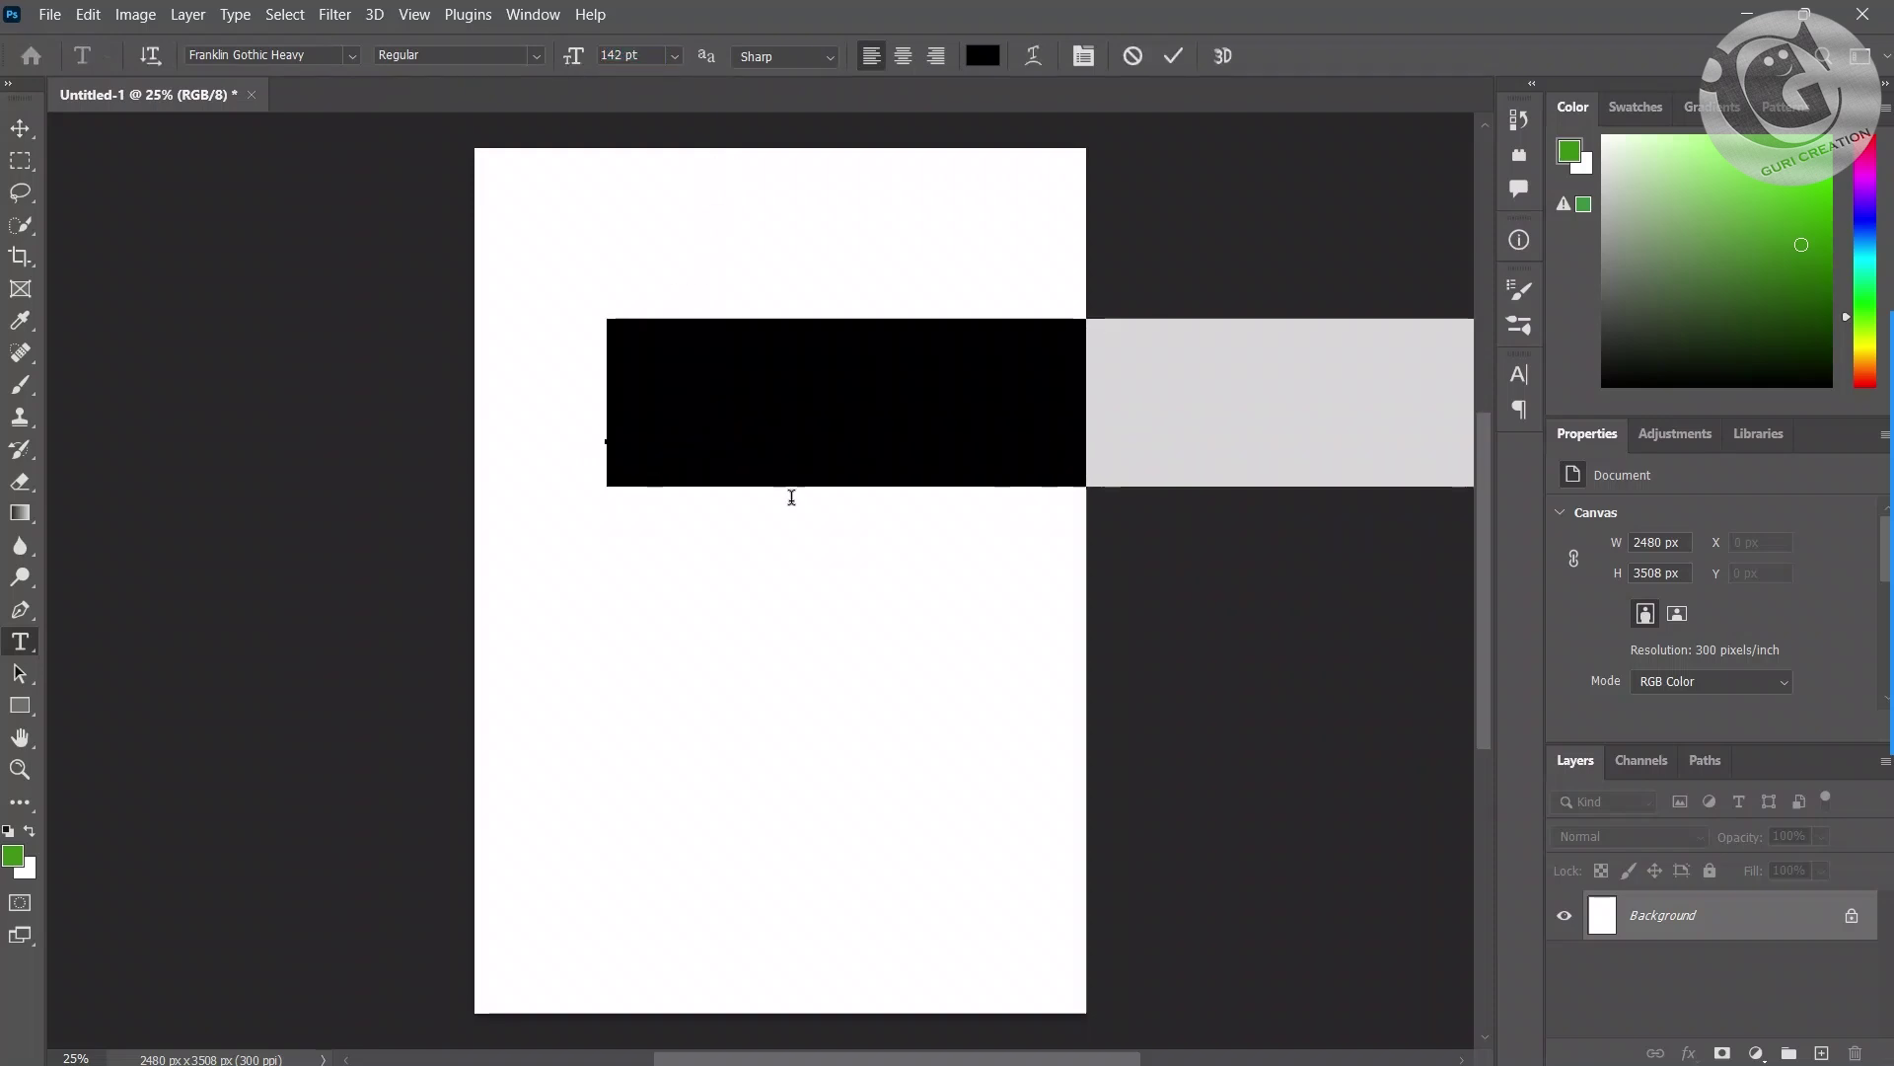
{"action": "left_click_drag", "start_coordinate": [579, 61], "coordinate": [494, 98]}
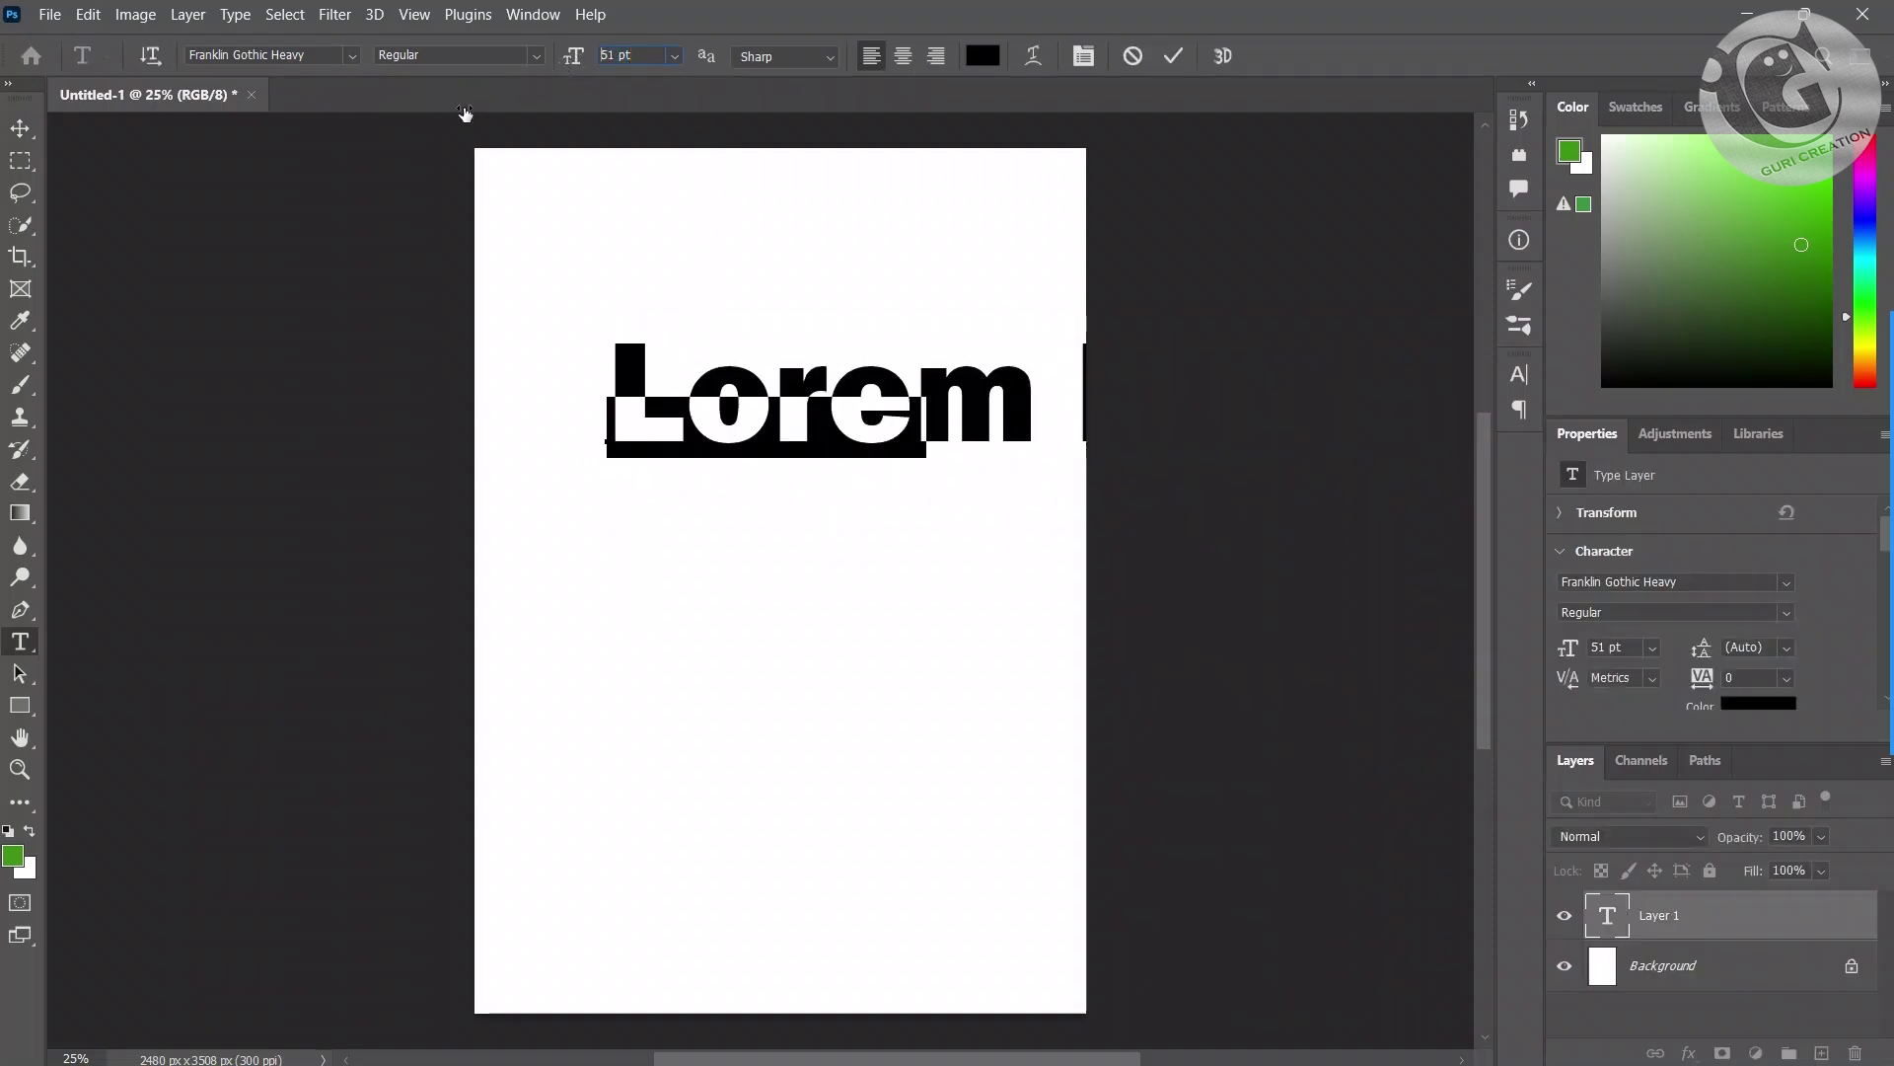
{"action": "type", "text": "pr"}
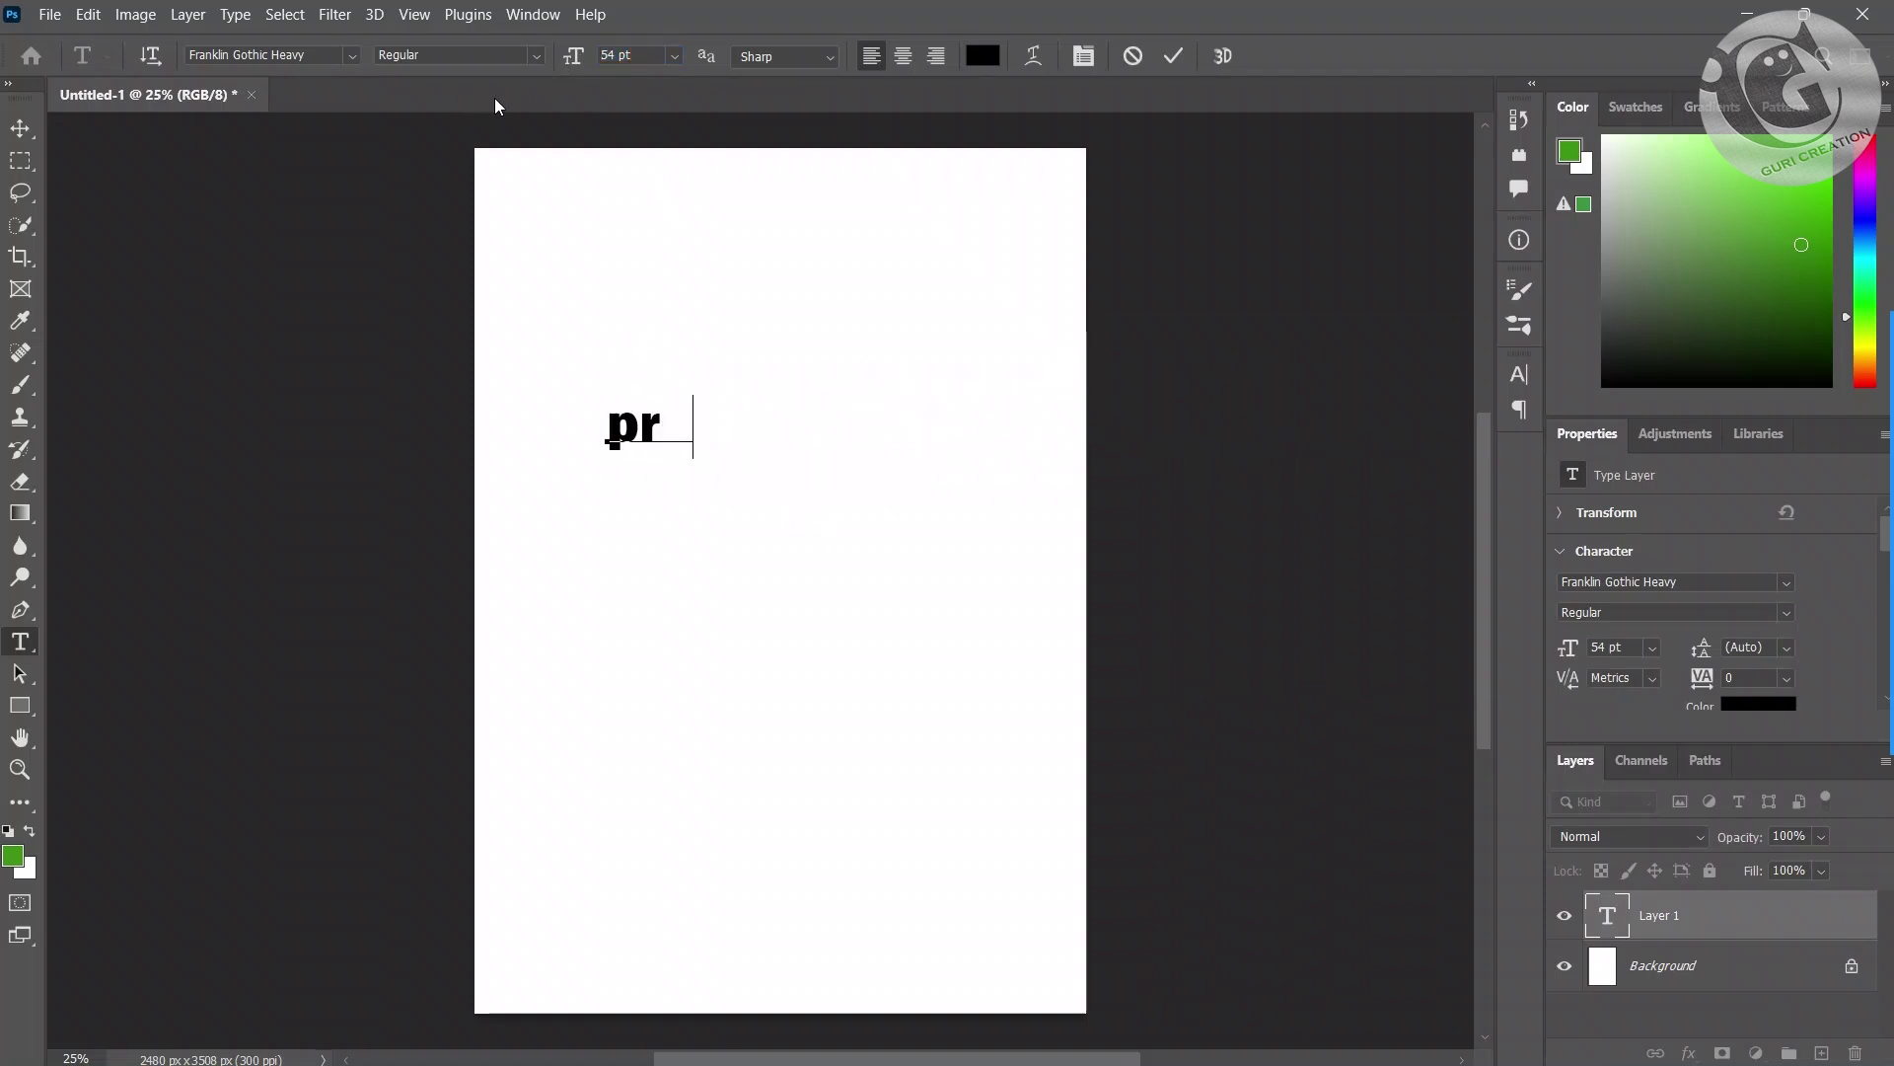
{"action": "type", "text": "oblem "}
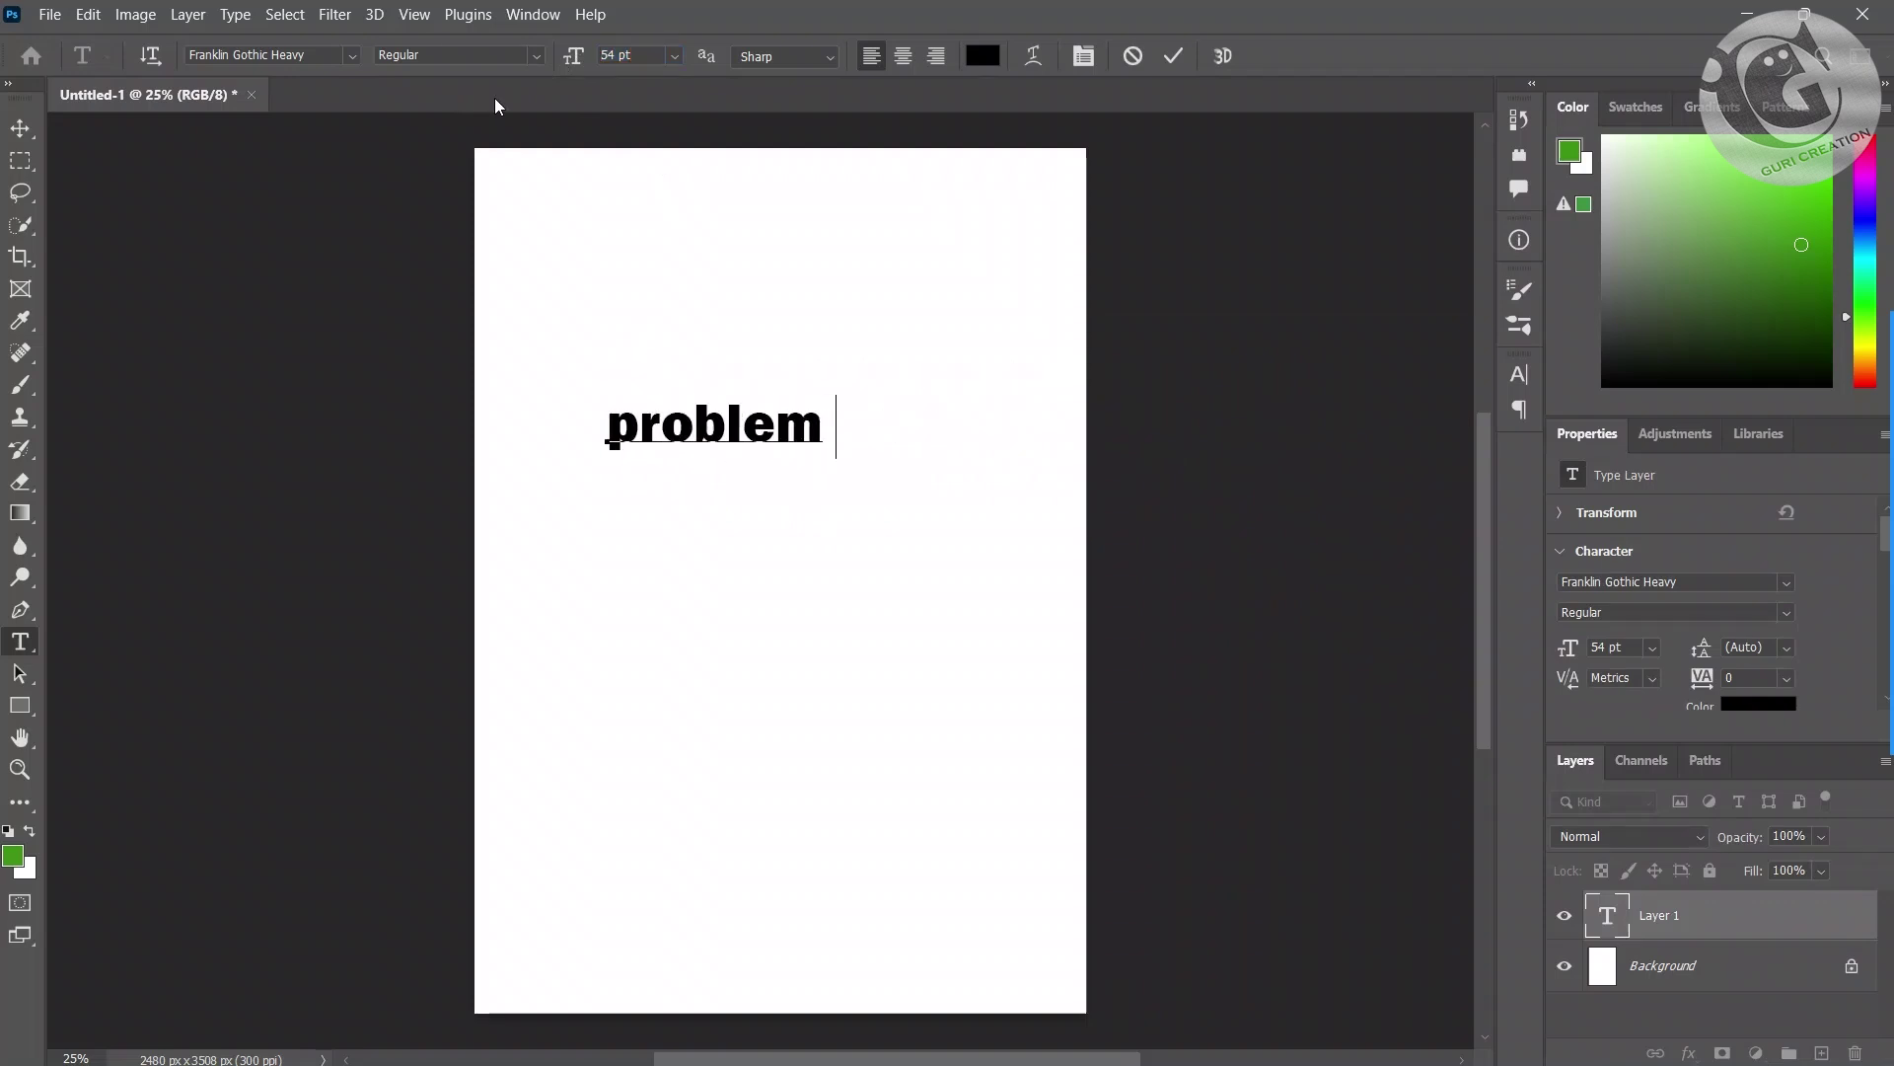
{"action": "type", "text": "solved"}
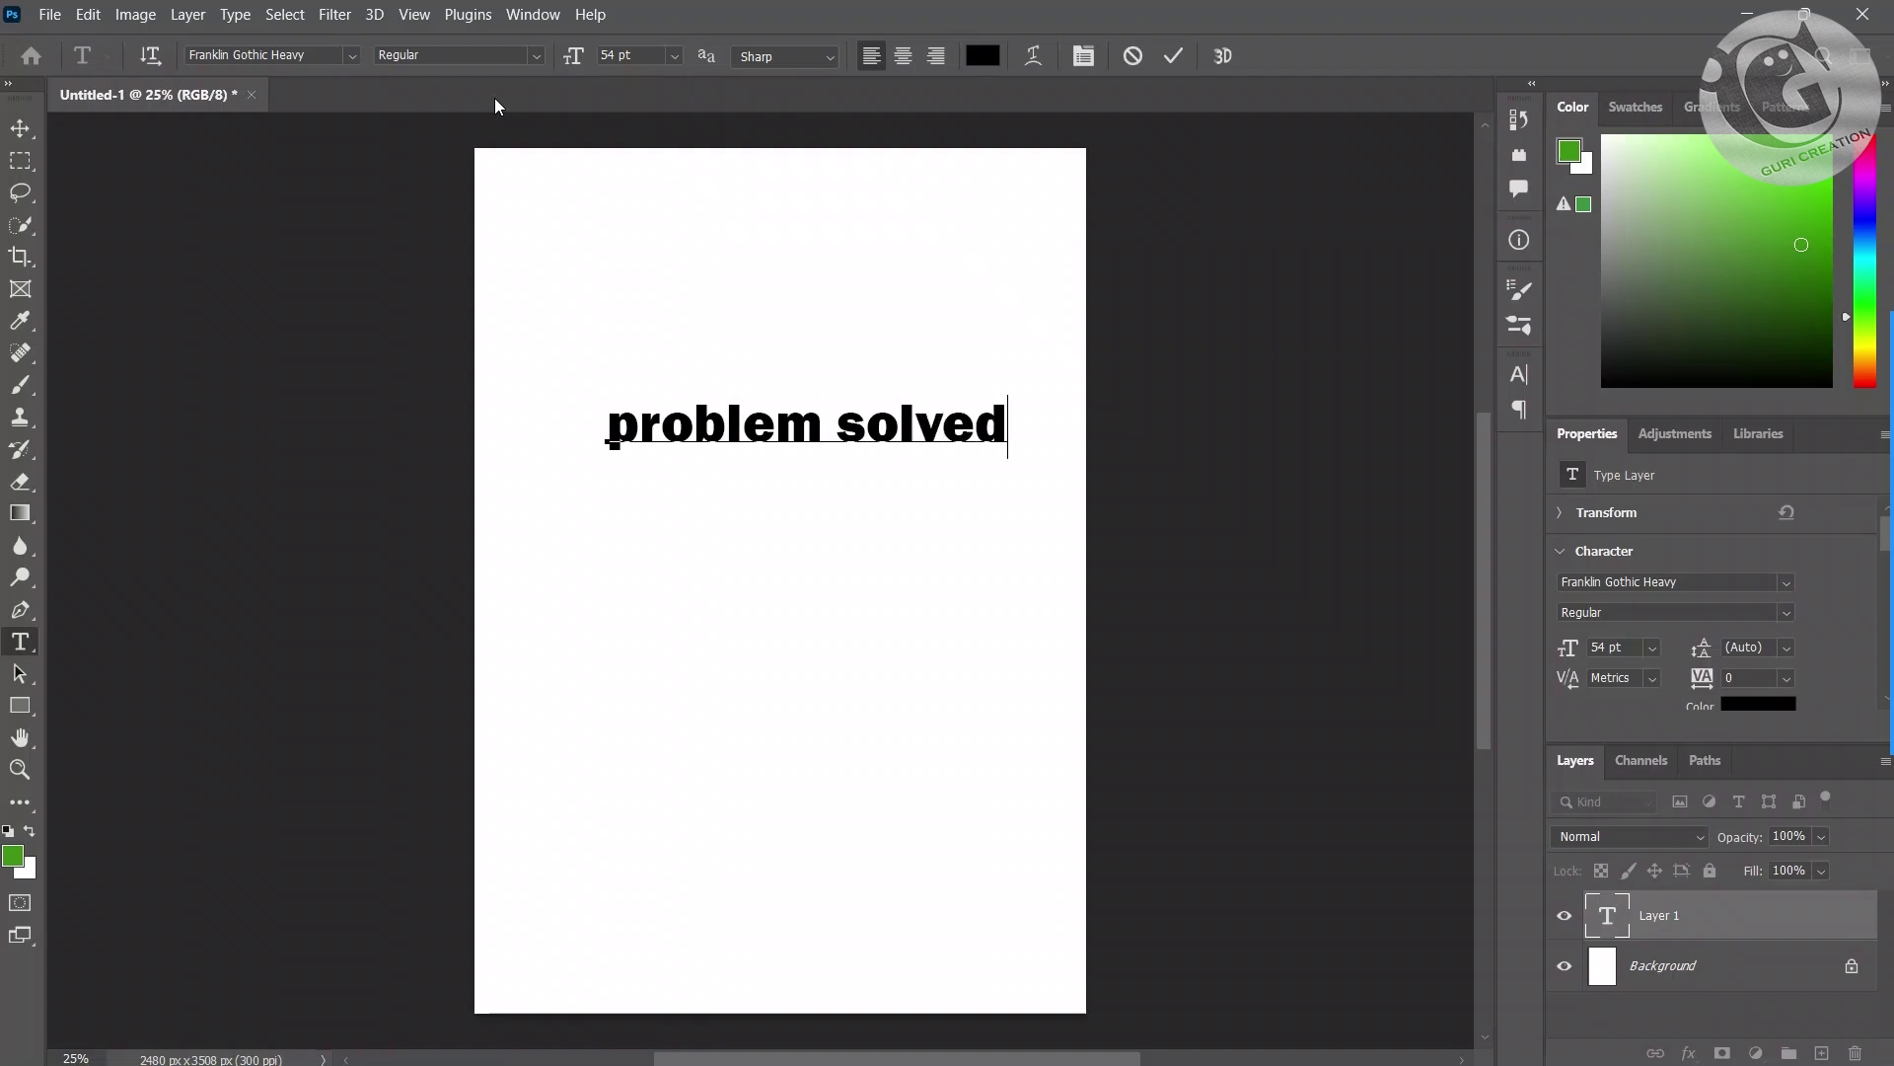
{"action": "left_click", "coordinate": [20, 128]}
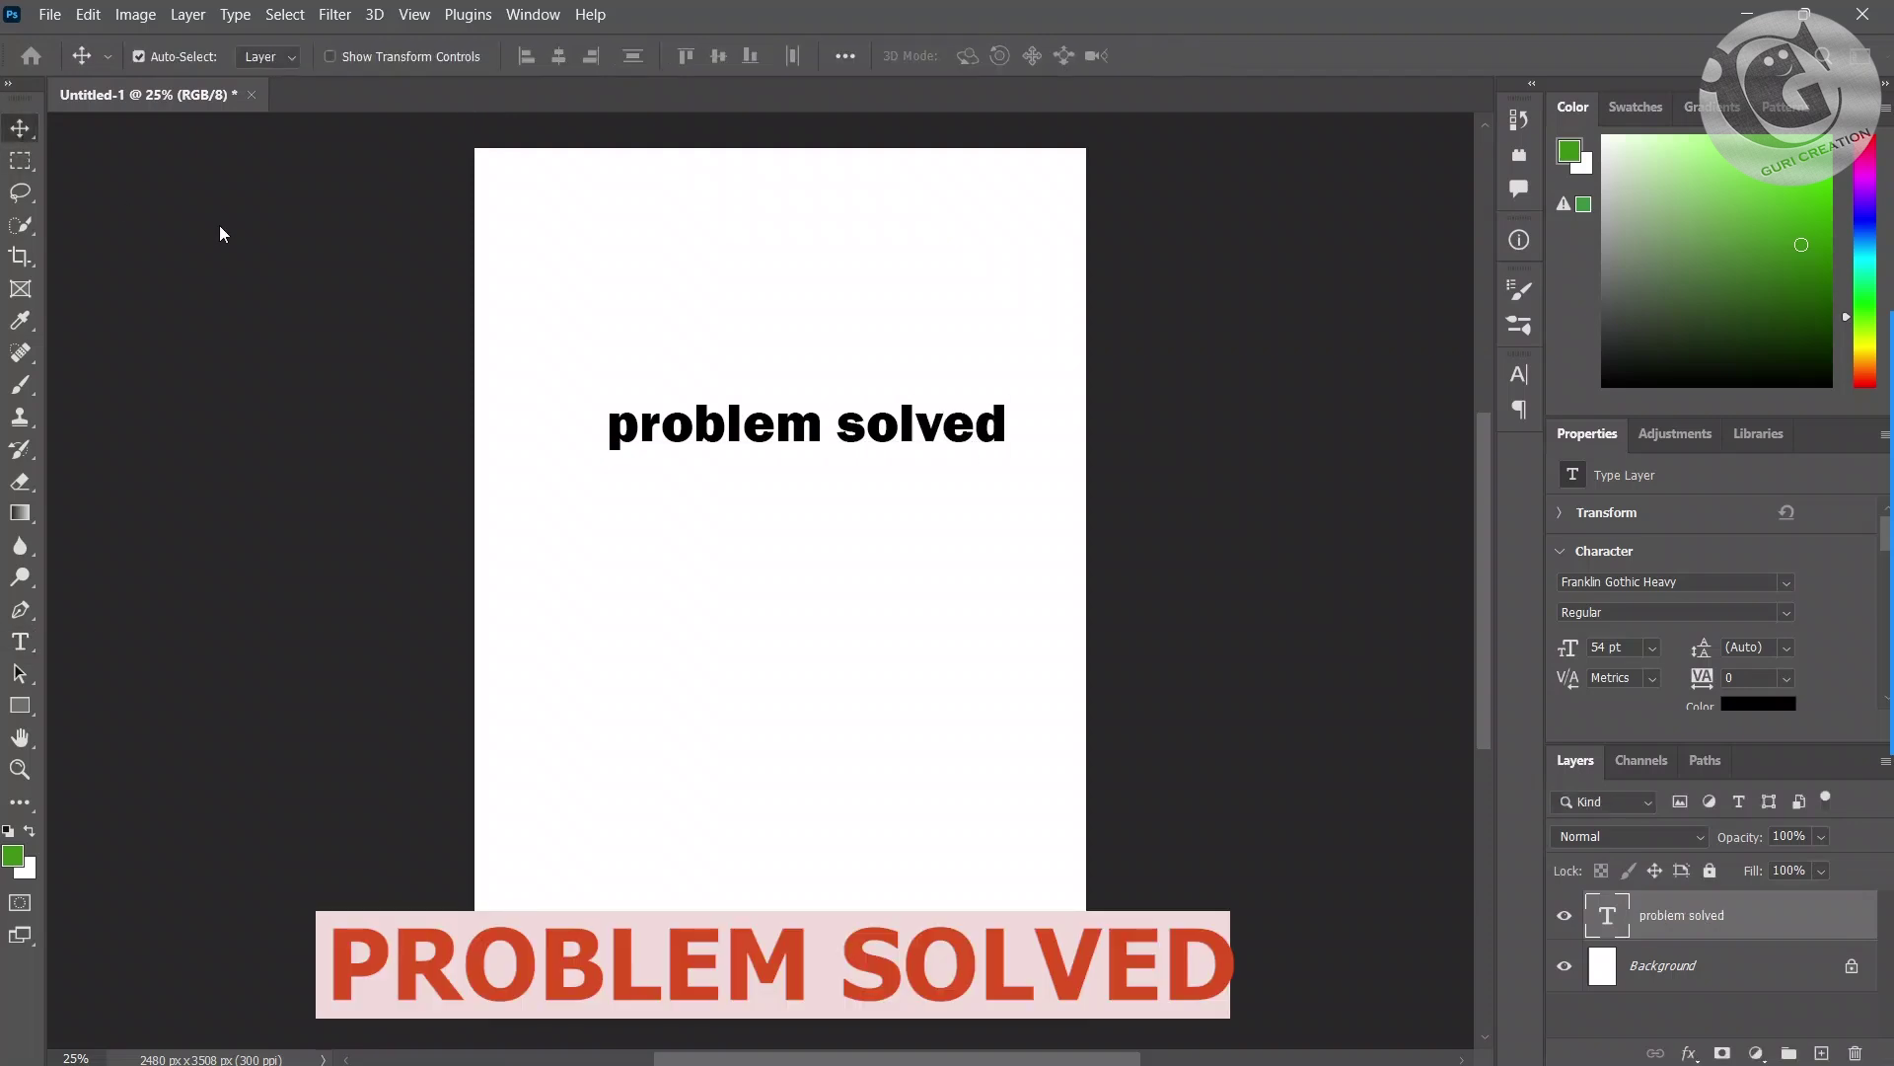
Reposition the 'problem solved' text slightly left and select its layer
{"action": "left_click_drag", "start_coordinate": [554, 340], "coordinate": [1157, 566]}
{"action": "left_click", "coordinate": [347, 329]}
{"action": "left_click", "coordinate": [659, 437]}
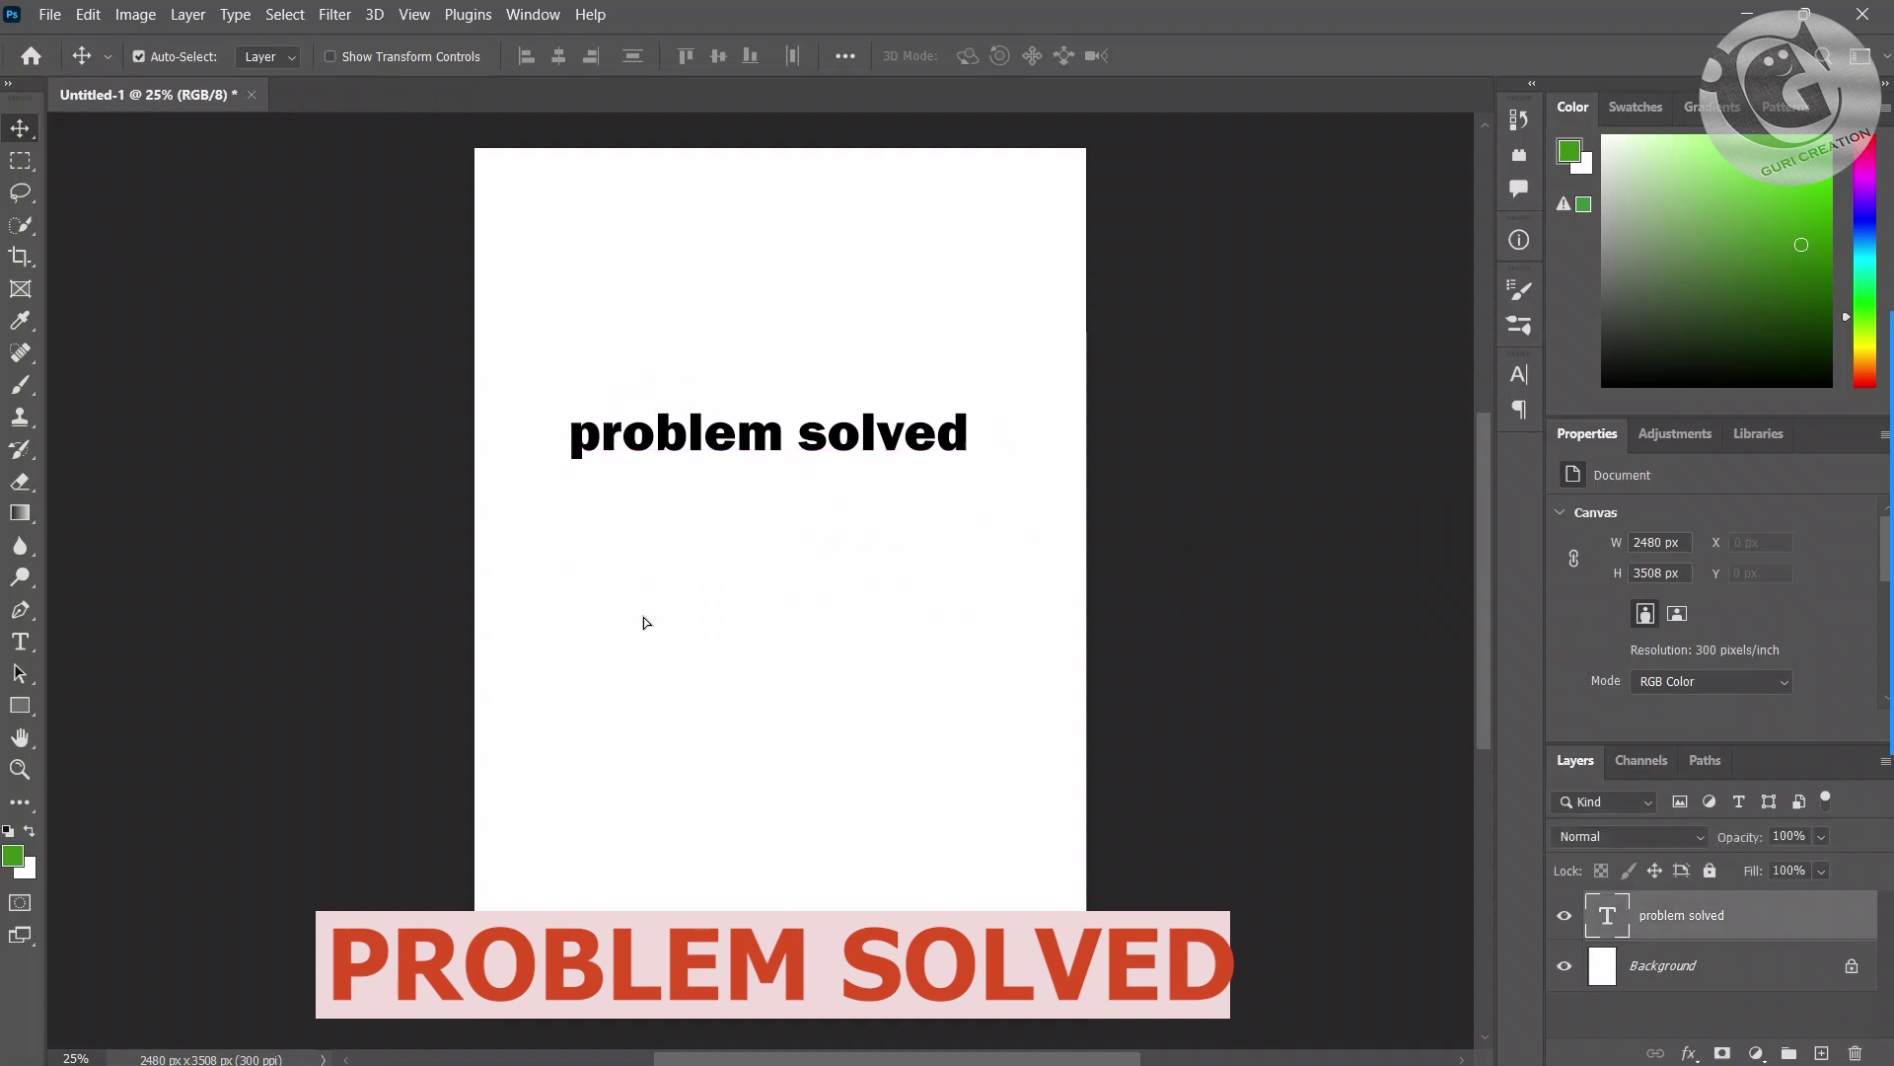